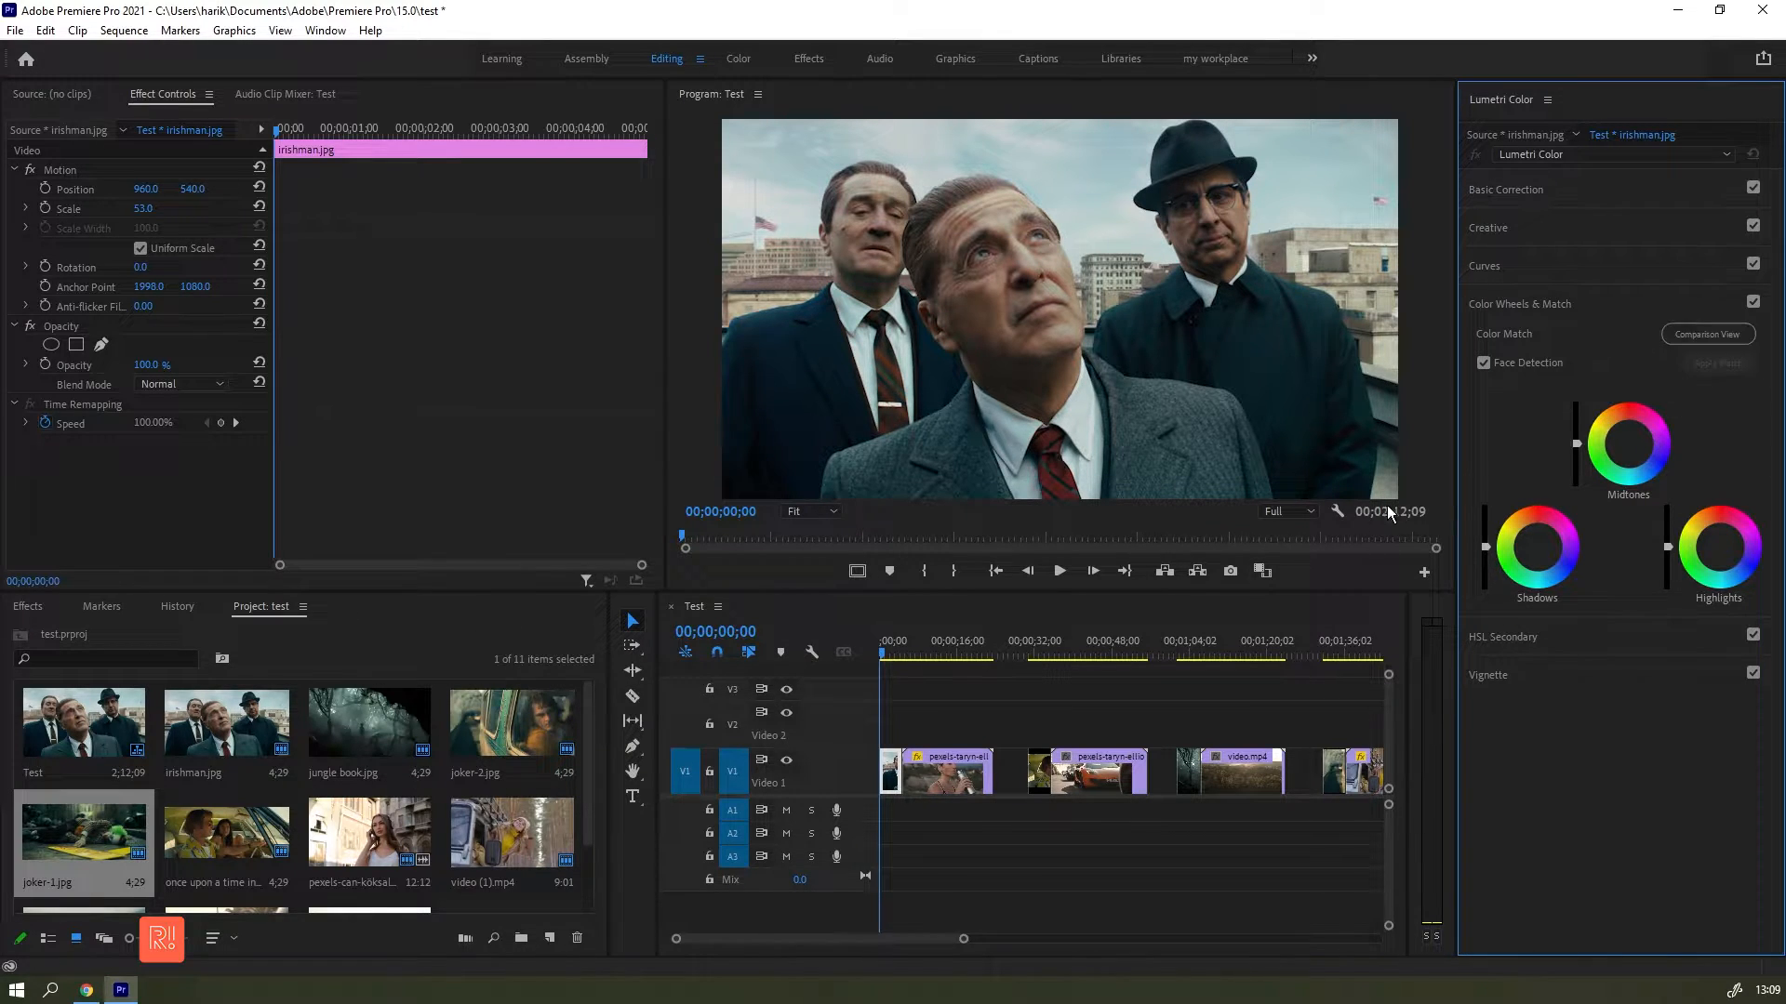
Step: Show the comparison view with the drinking woman's clip at 00;00;10;05 as current frame and the Irishman image at 00;00;01;10 as reference
{"action": "left_click", "coordinate": [1264, 567]}
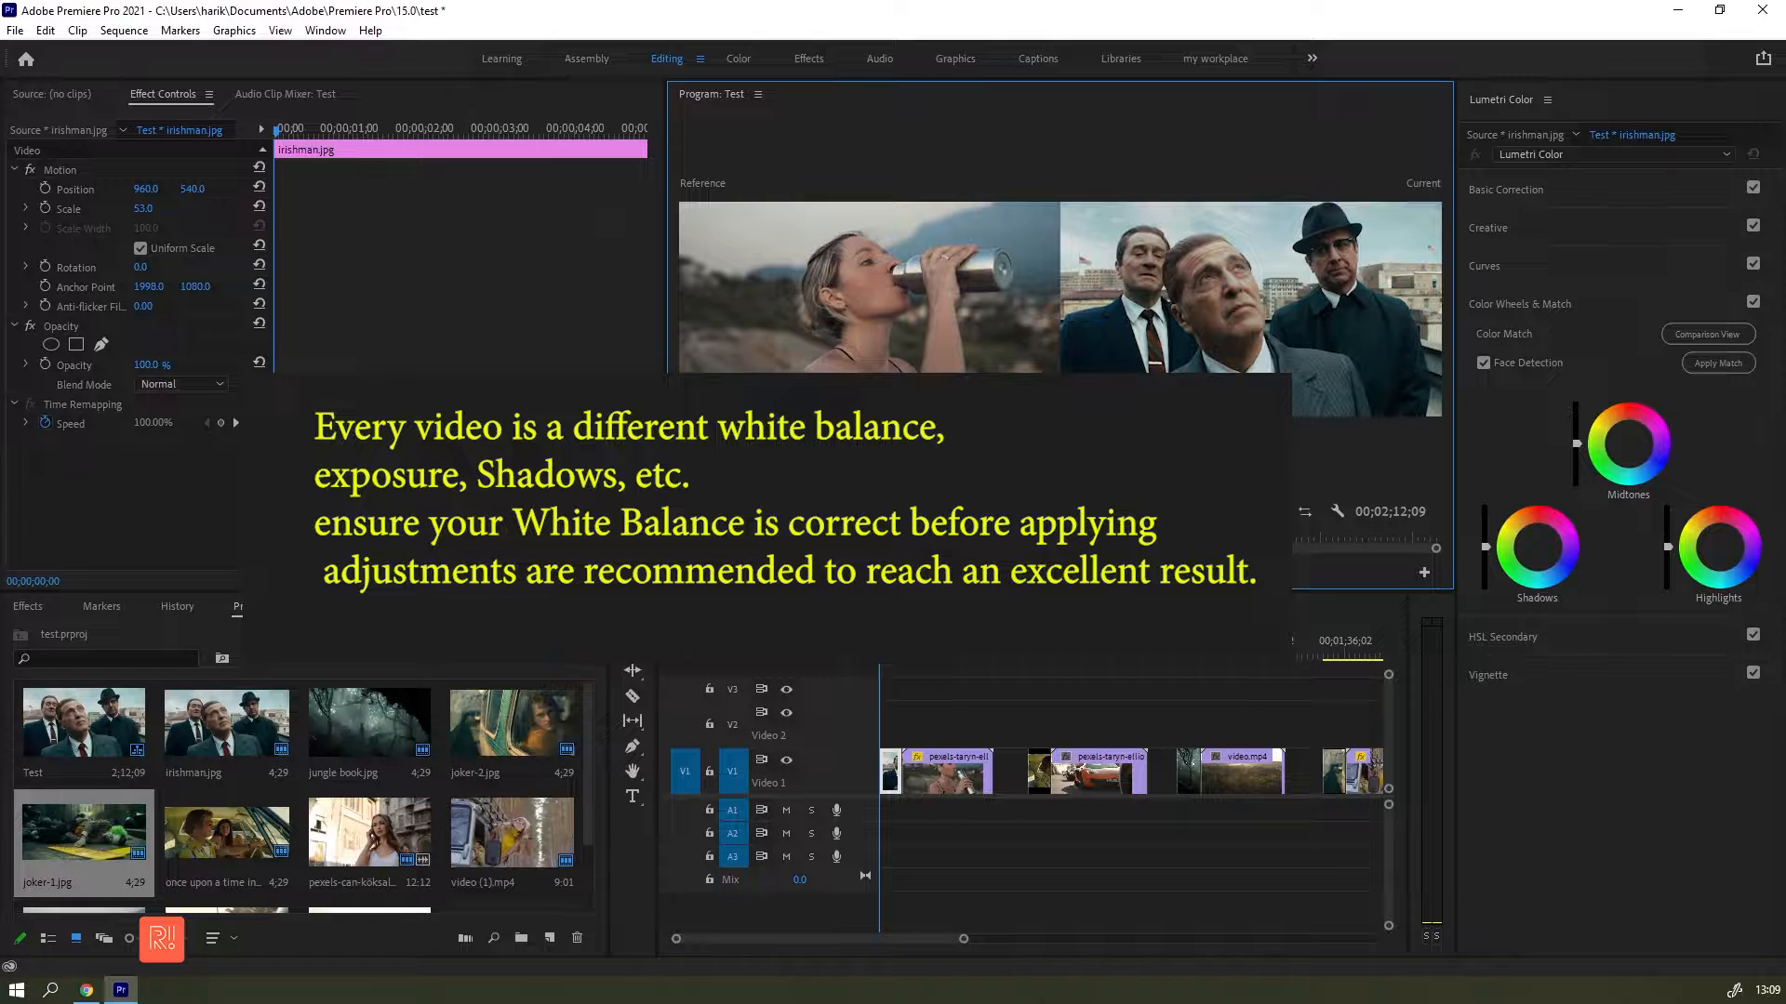
{"action": "left_click_drag", "start_coordinate": [711, 422], "coordinate": [772, 428]}
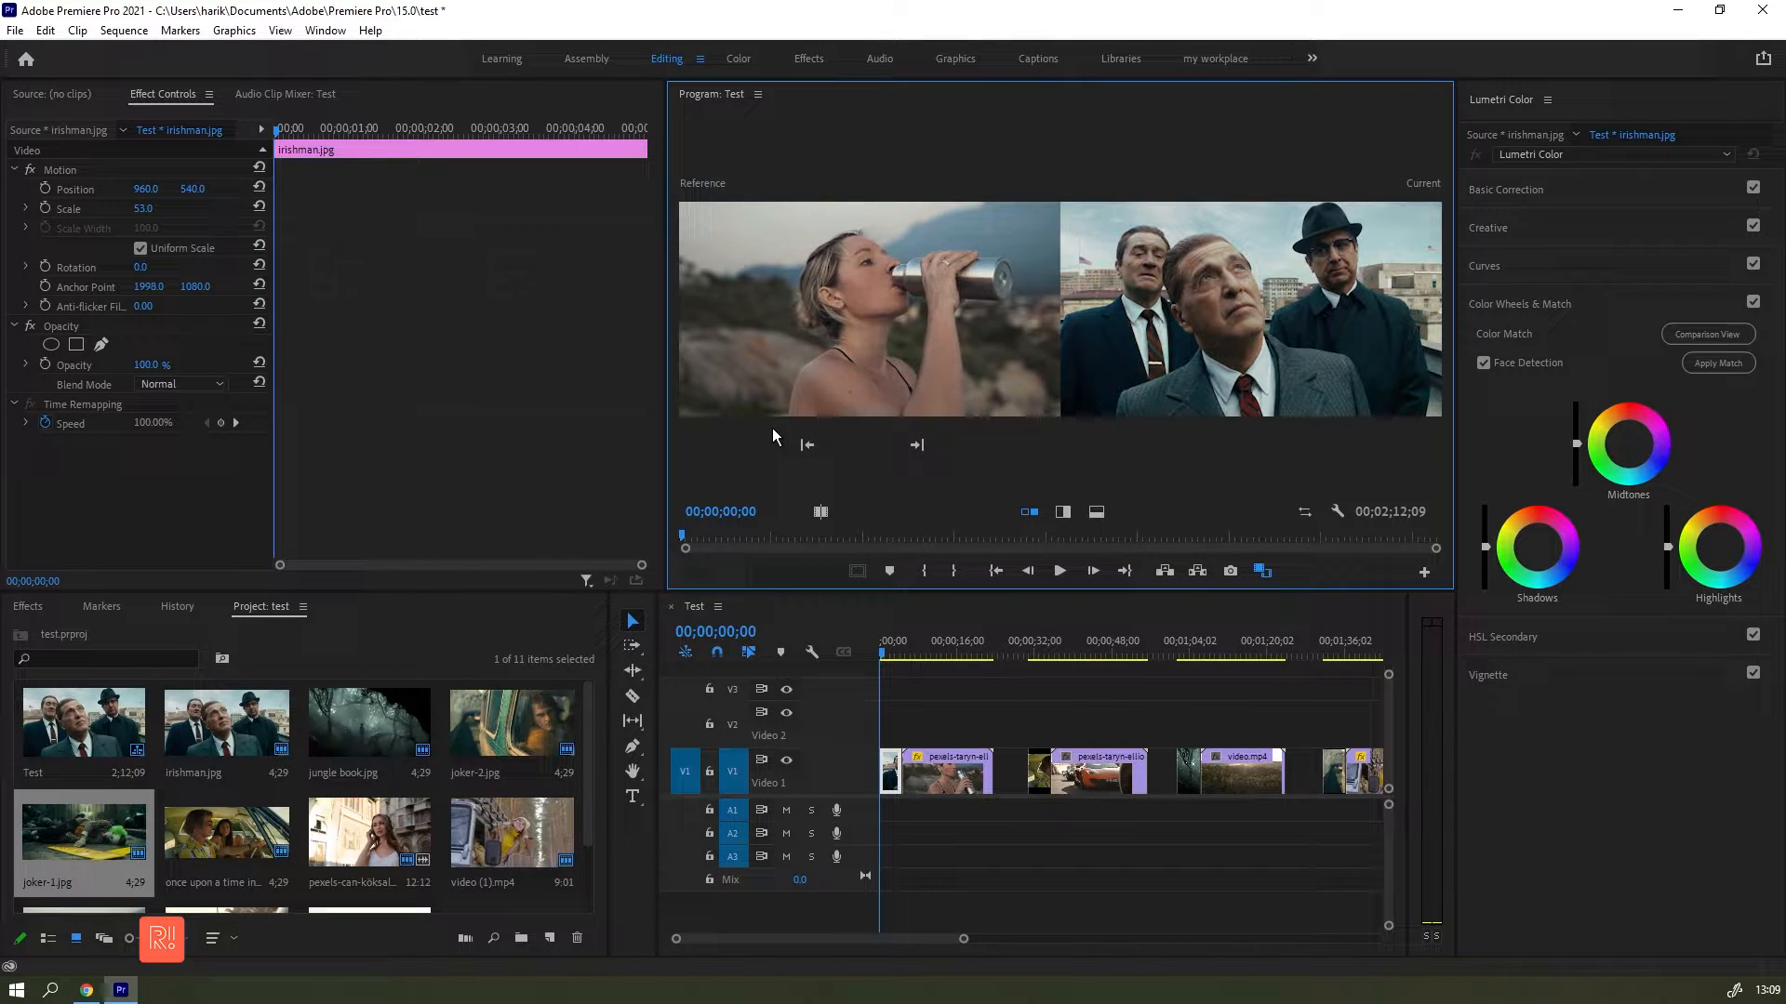
{"action": "left_click", "coordinate": [928, 655]}
{"action": "mouse_move", "coordinate": [813, 427]}
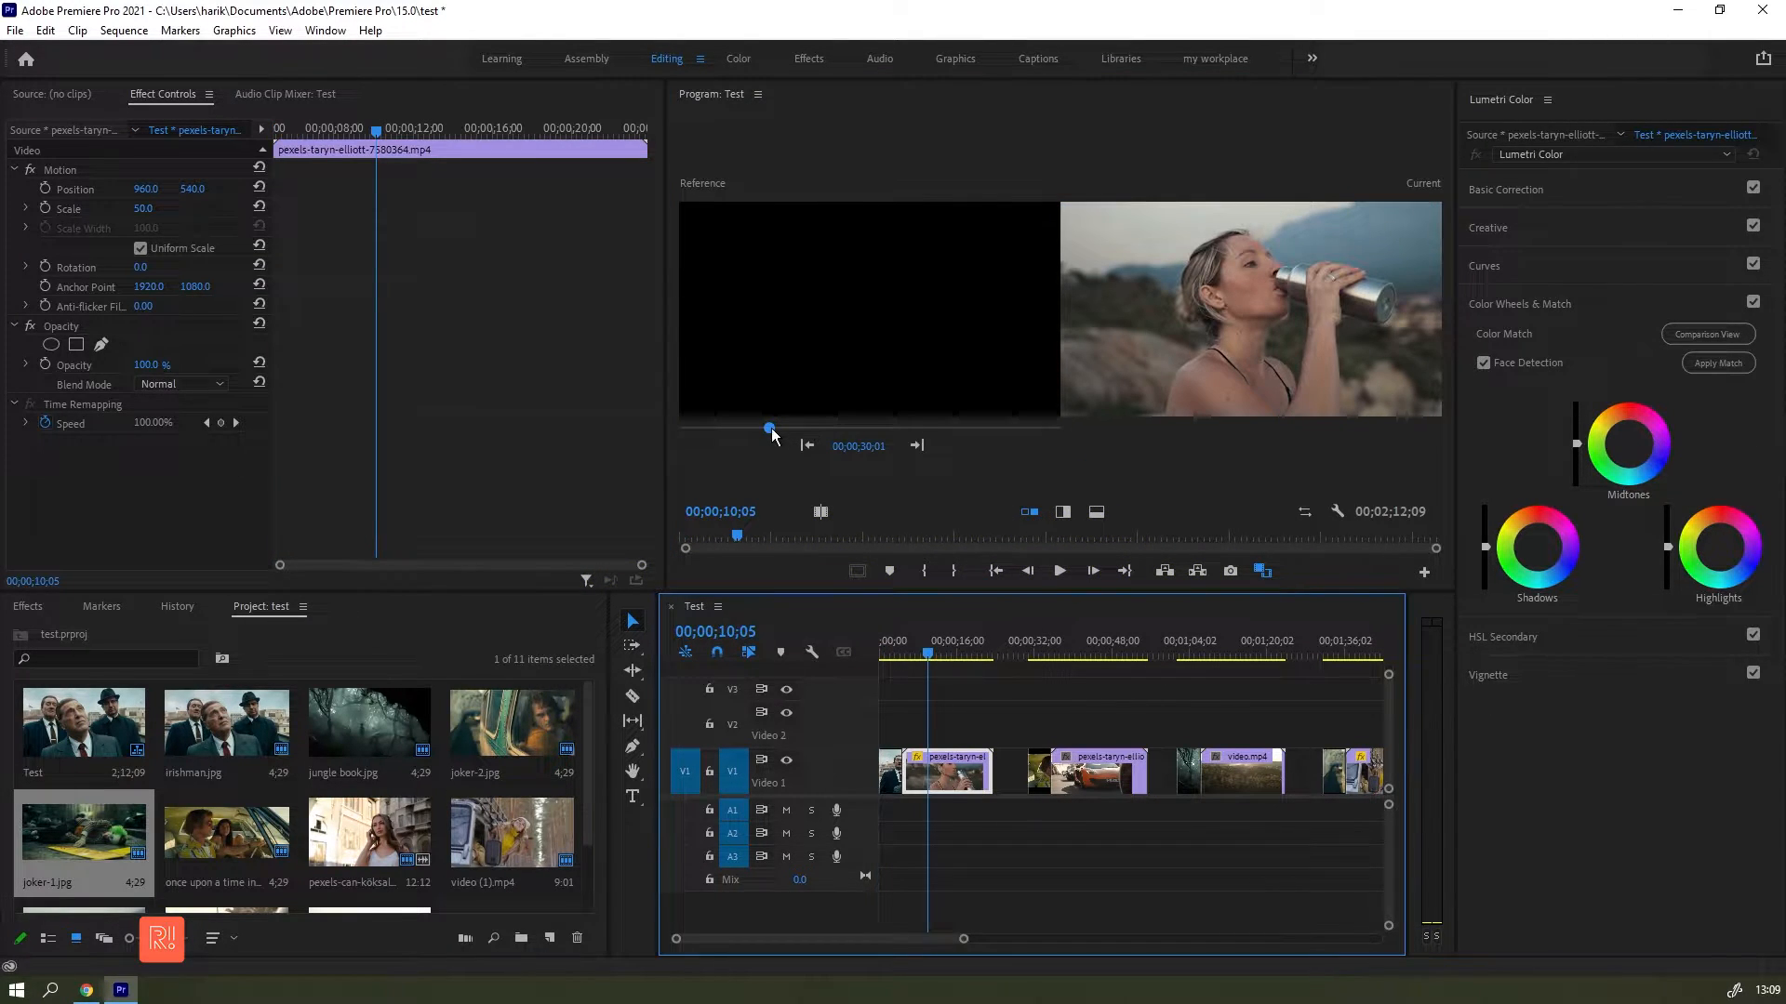
{"action": "left_click_drag", "start_coordinate": [770, 430], "coordinate": [690, 412]}
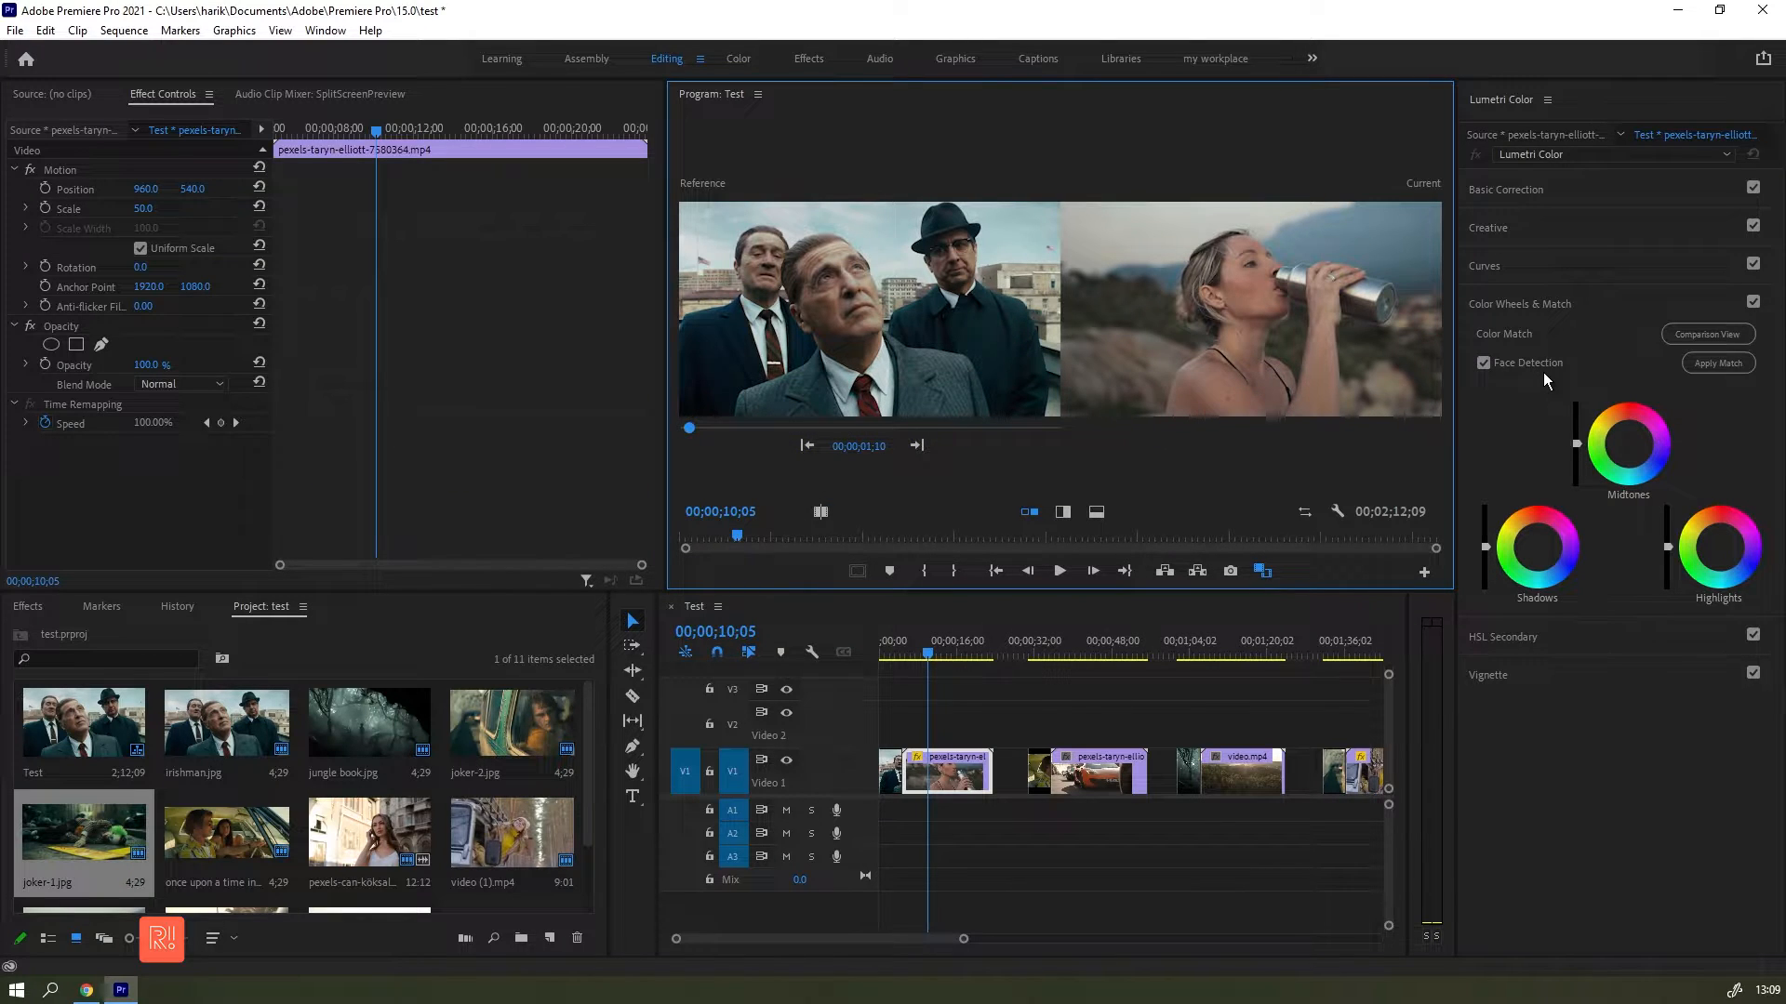
Step: Apply the color match with face detection to the drinking woman's clip and compare it with the Lumetri effect off and on
{"action": "left_click", "coordinate": [1721, 366]}
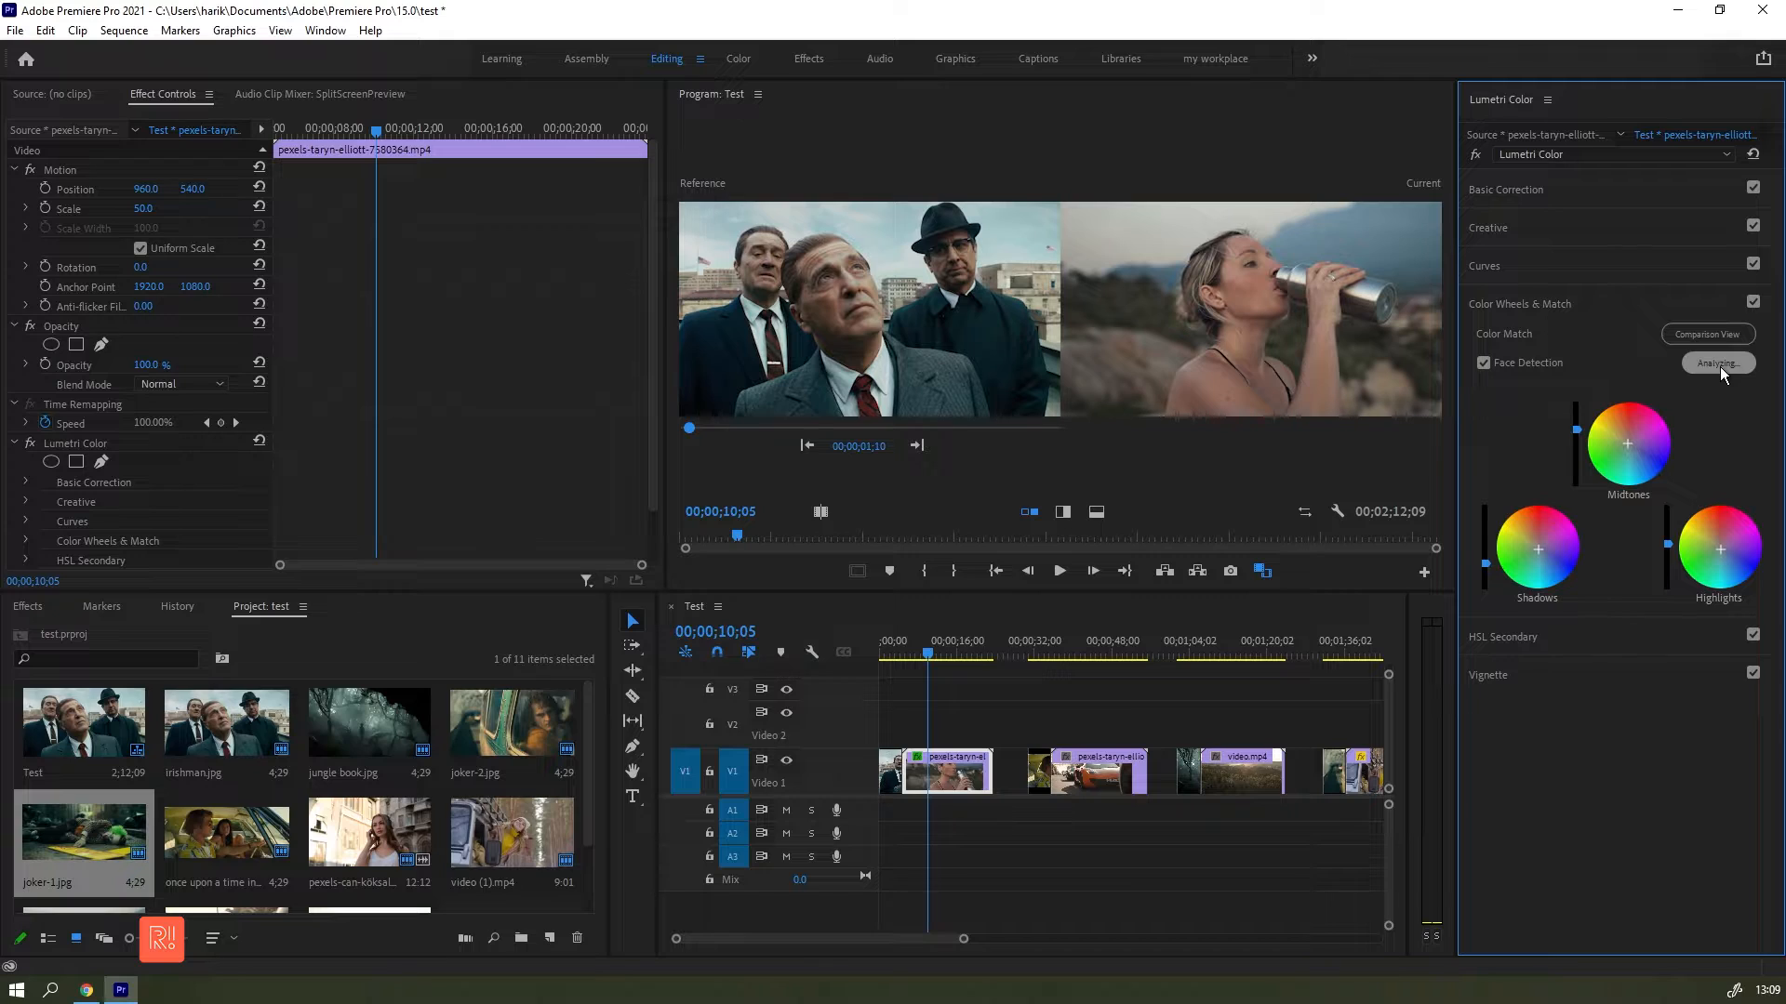
{"action": "left_click", "coordinate": [1476, 157]}
{"action": "left_click", "coordinate": [1476, 156]}
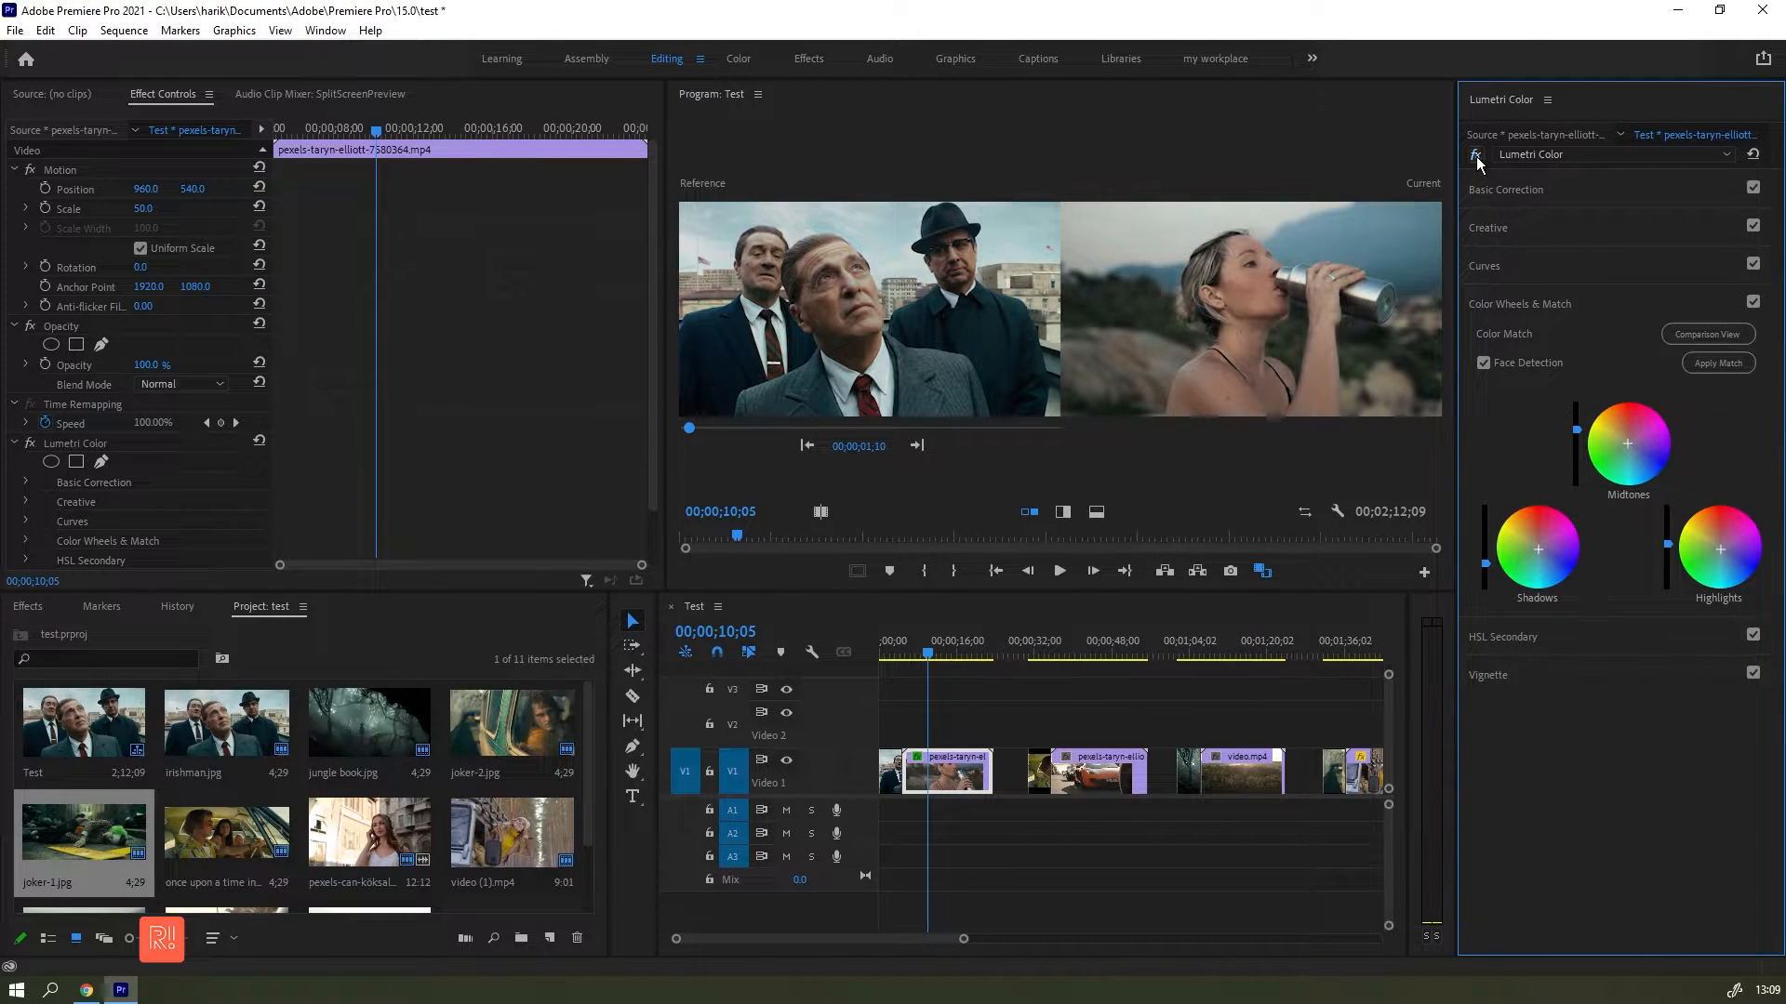
{"action": "left_click", "coordinate": [1476, 156]}
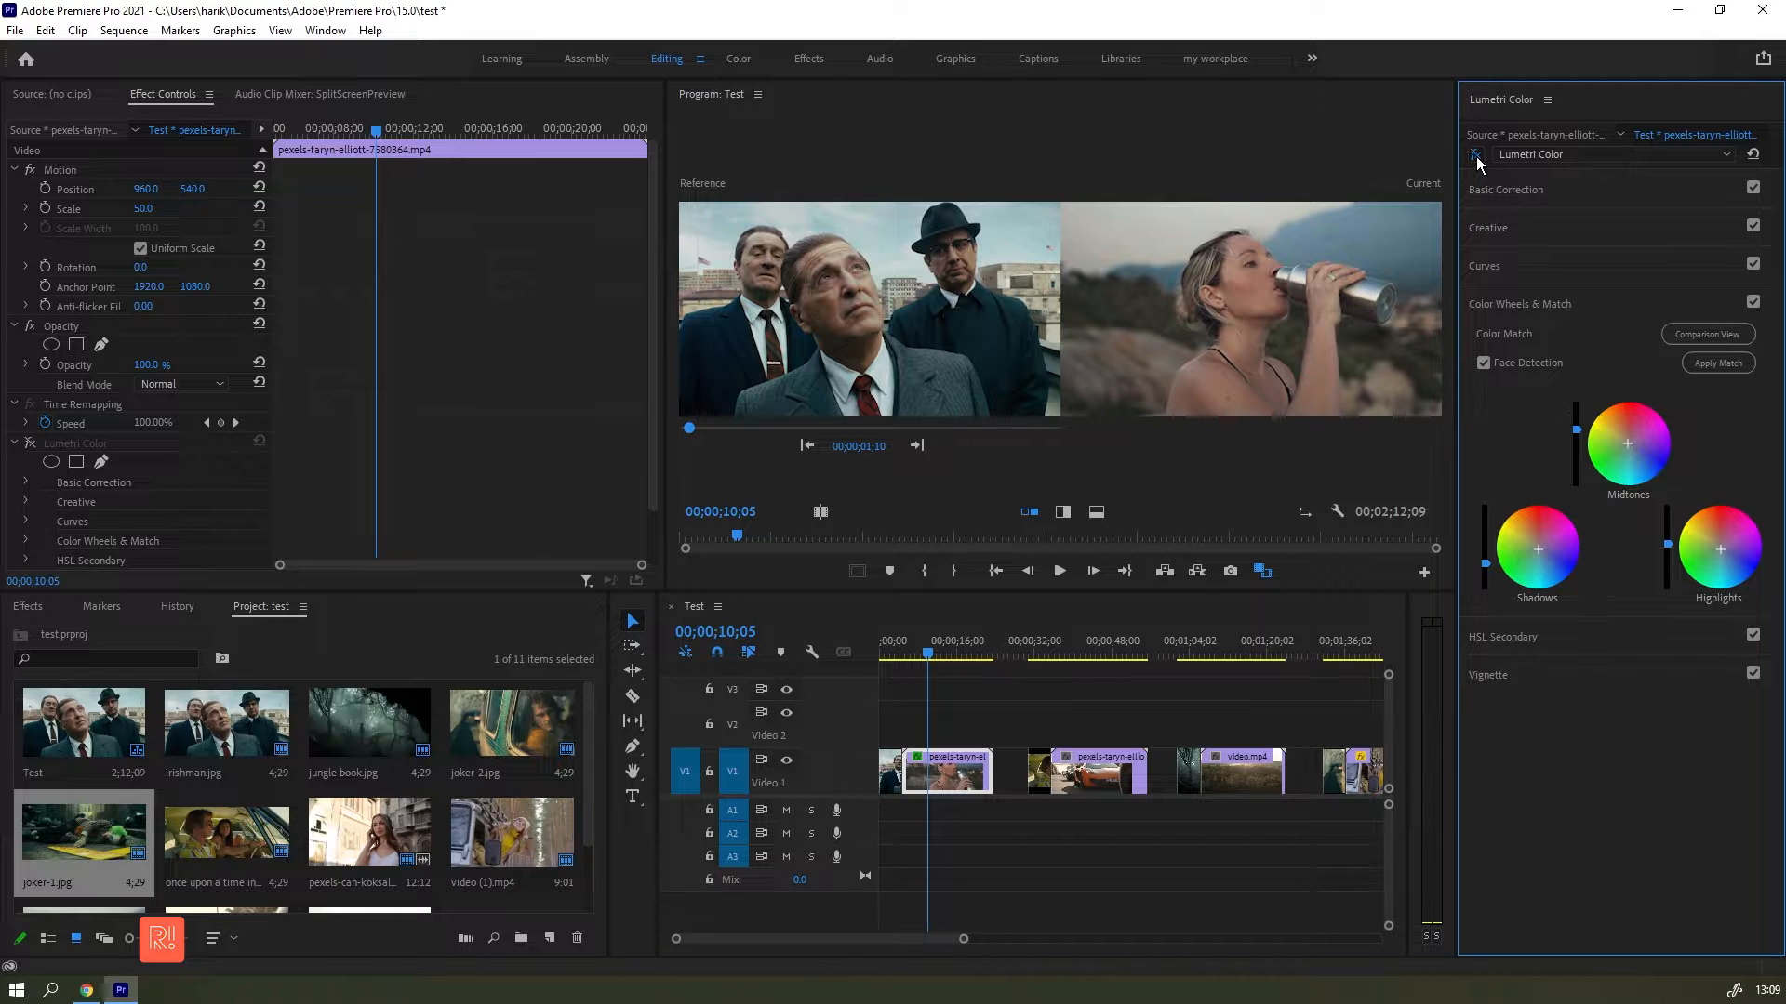
{"action": "left_click", "coordinate": [1476, 156]}
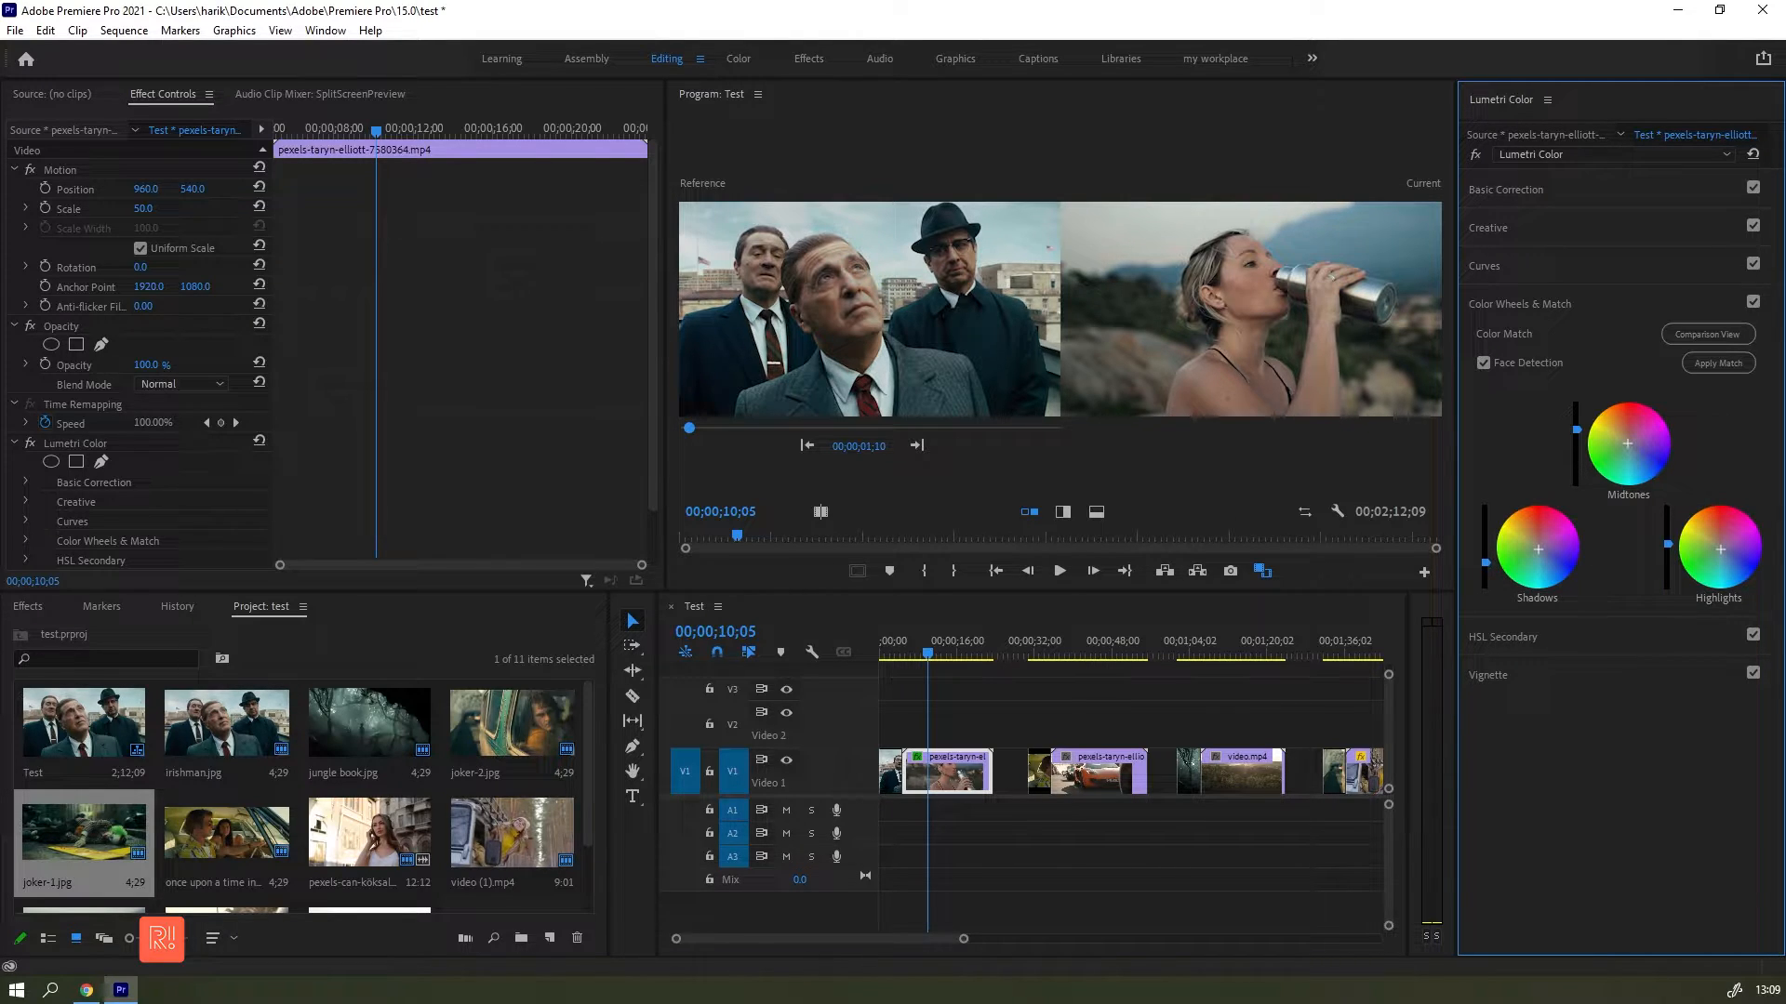
Step: Lift the Shadows wheel level slightly, set Contrast 22.7, Highlights 10.5, Whites 14.9 and Blacks -0.6, and check the comparison enlarged
{"action": "left_click_drag", "start_coordinate": [1485, 561], "coordinate": [1485, 557]}
{"action": "left_click", "coordinate": [1509, 201]}
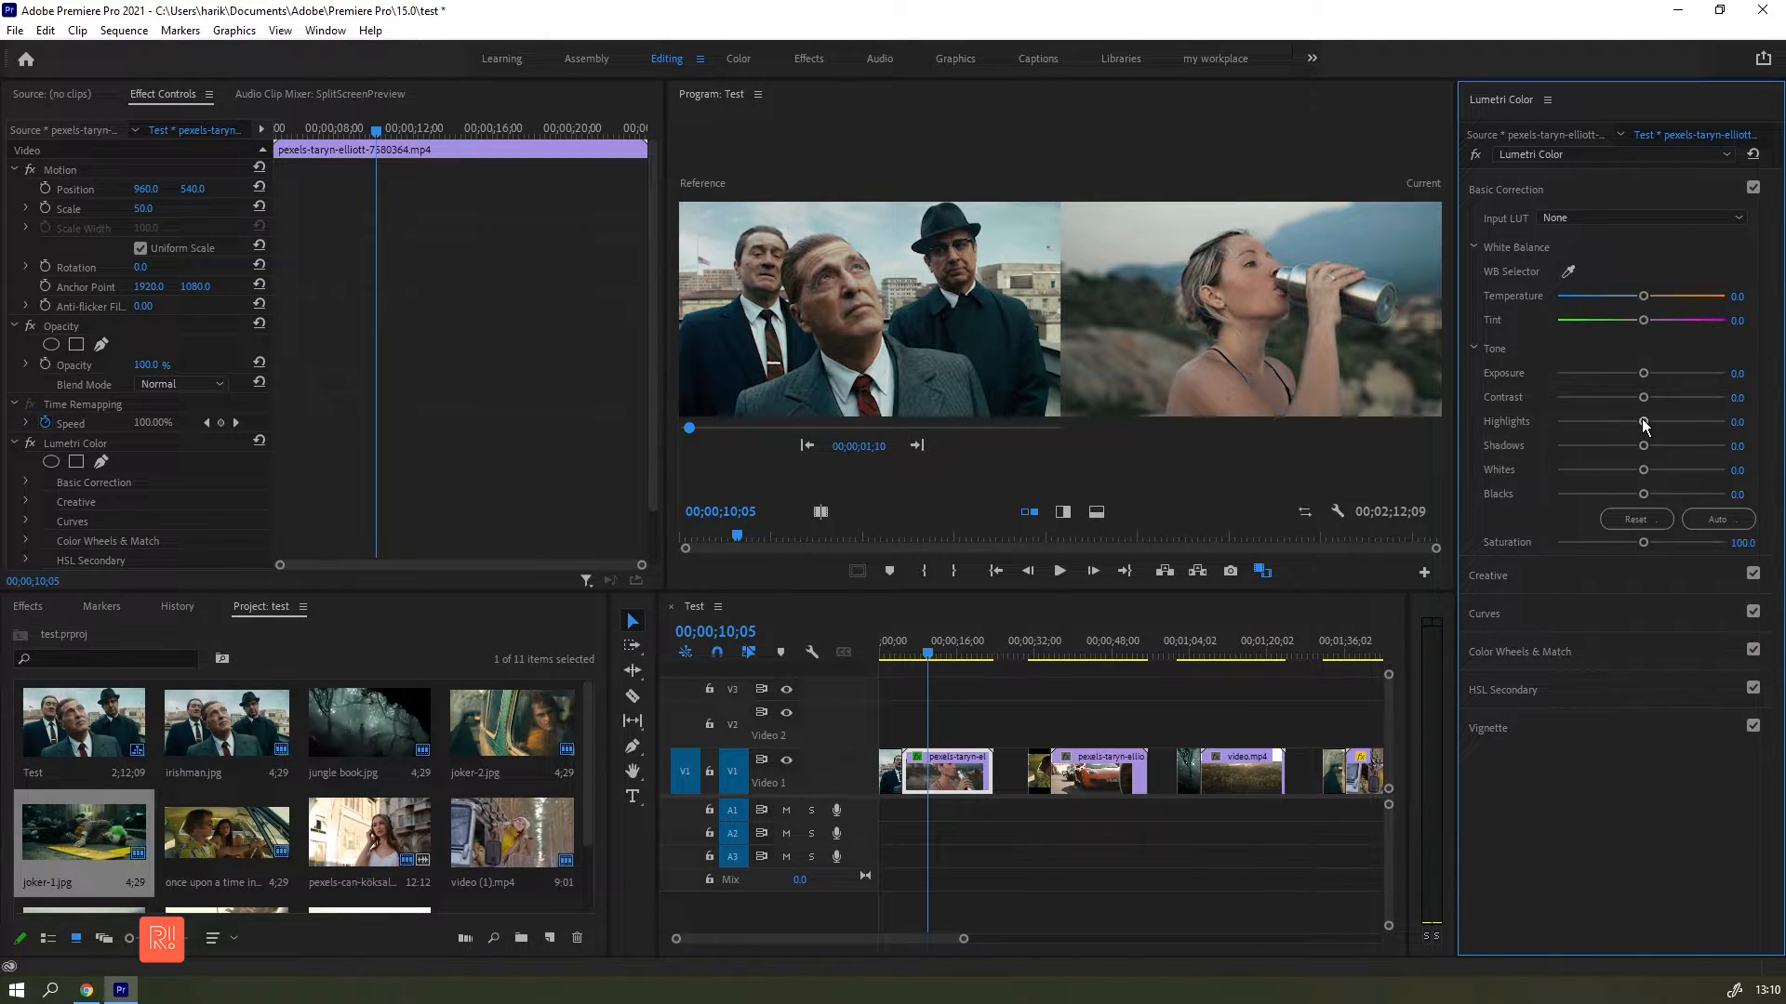
{"action": "left_click_drag", "start_coordinate": [1645, 425], "coordinate": [1650, 424]}
{"action": "mouse_move", "coordinate": [1644, 399]}
{"action": "left_mouse_down"}
{"action": "mouse_move", "coordinate": [1665, 399]}
{"action": "mouse_move", "coordinate": [1648, 400]}
{"action": "left_mouse_up"}
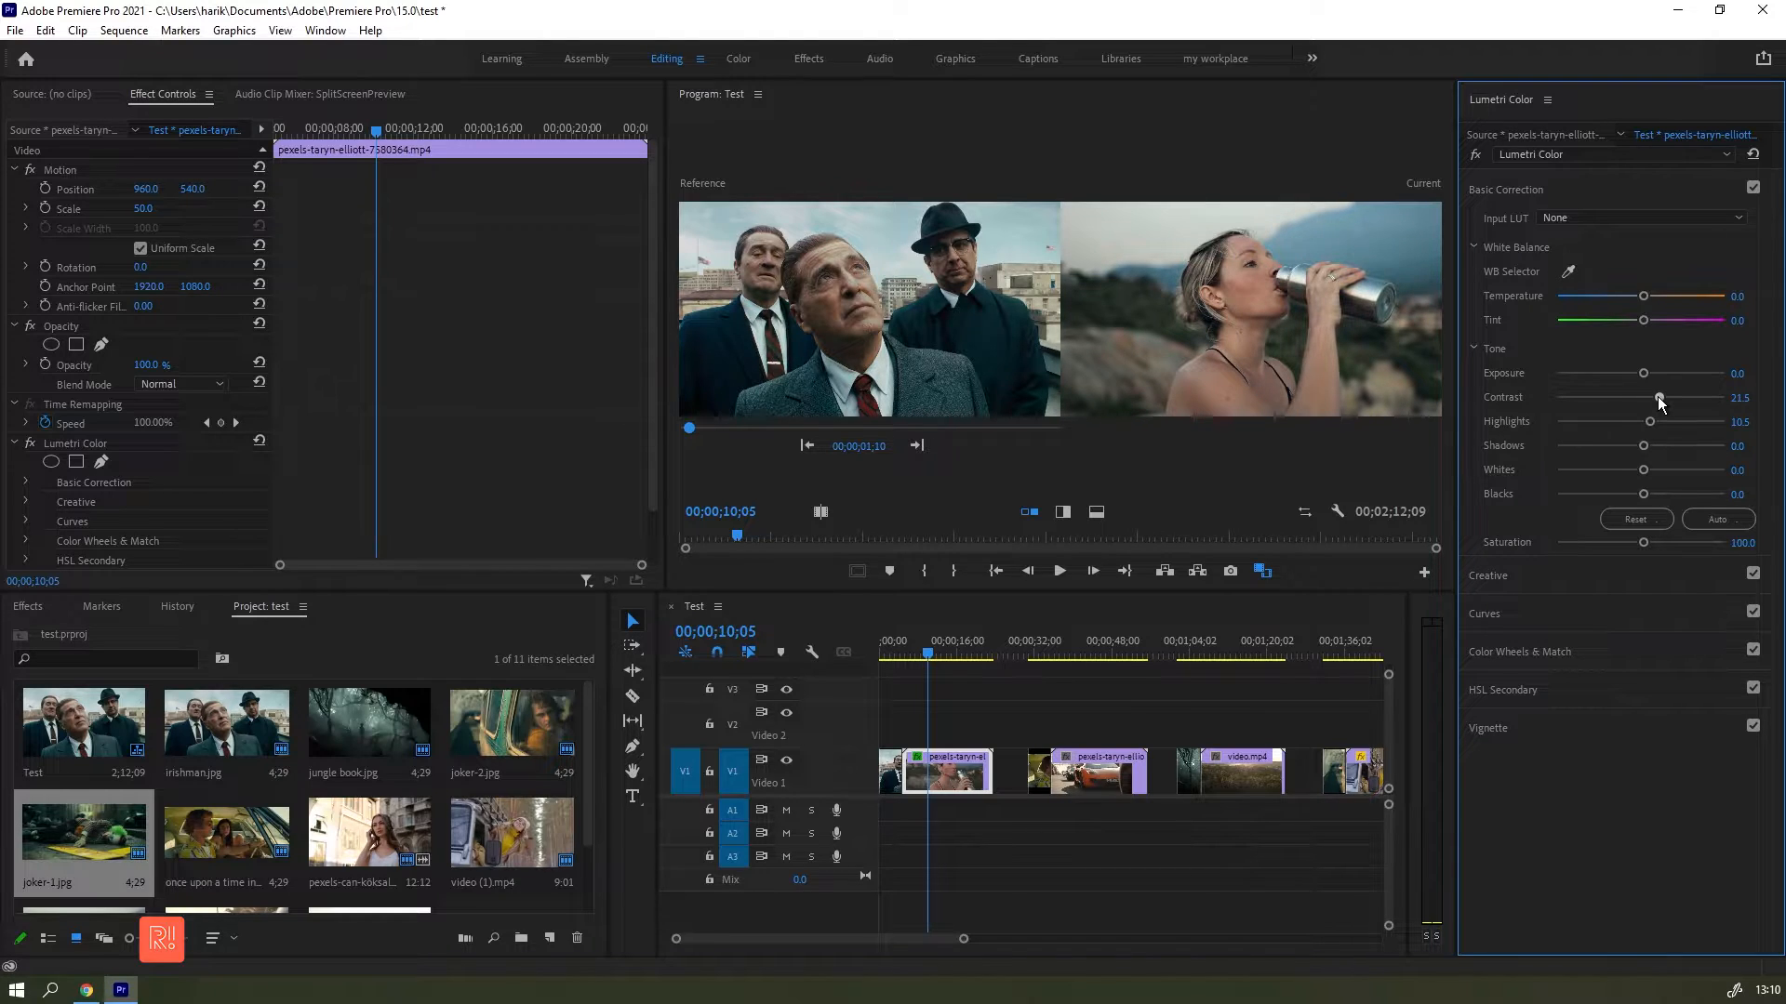
{"action": "left_click_drag", "start_coordinate": [1661, 402], "coordinate": [1662, 400]}
{"action": "mouse_move", "coordinate": [1642, 469]}
{"action": "left_mouse_down"}
{"action": "mouse_move", "coordinate": [1673, 469]}
{"action": "mouse_move", "coordinate": [1638, 492]}
{"action": "left_mouse_up"}
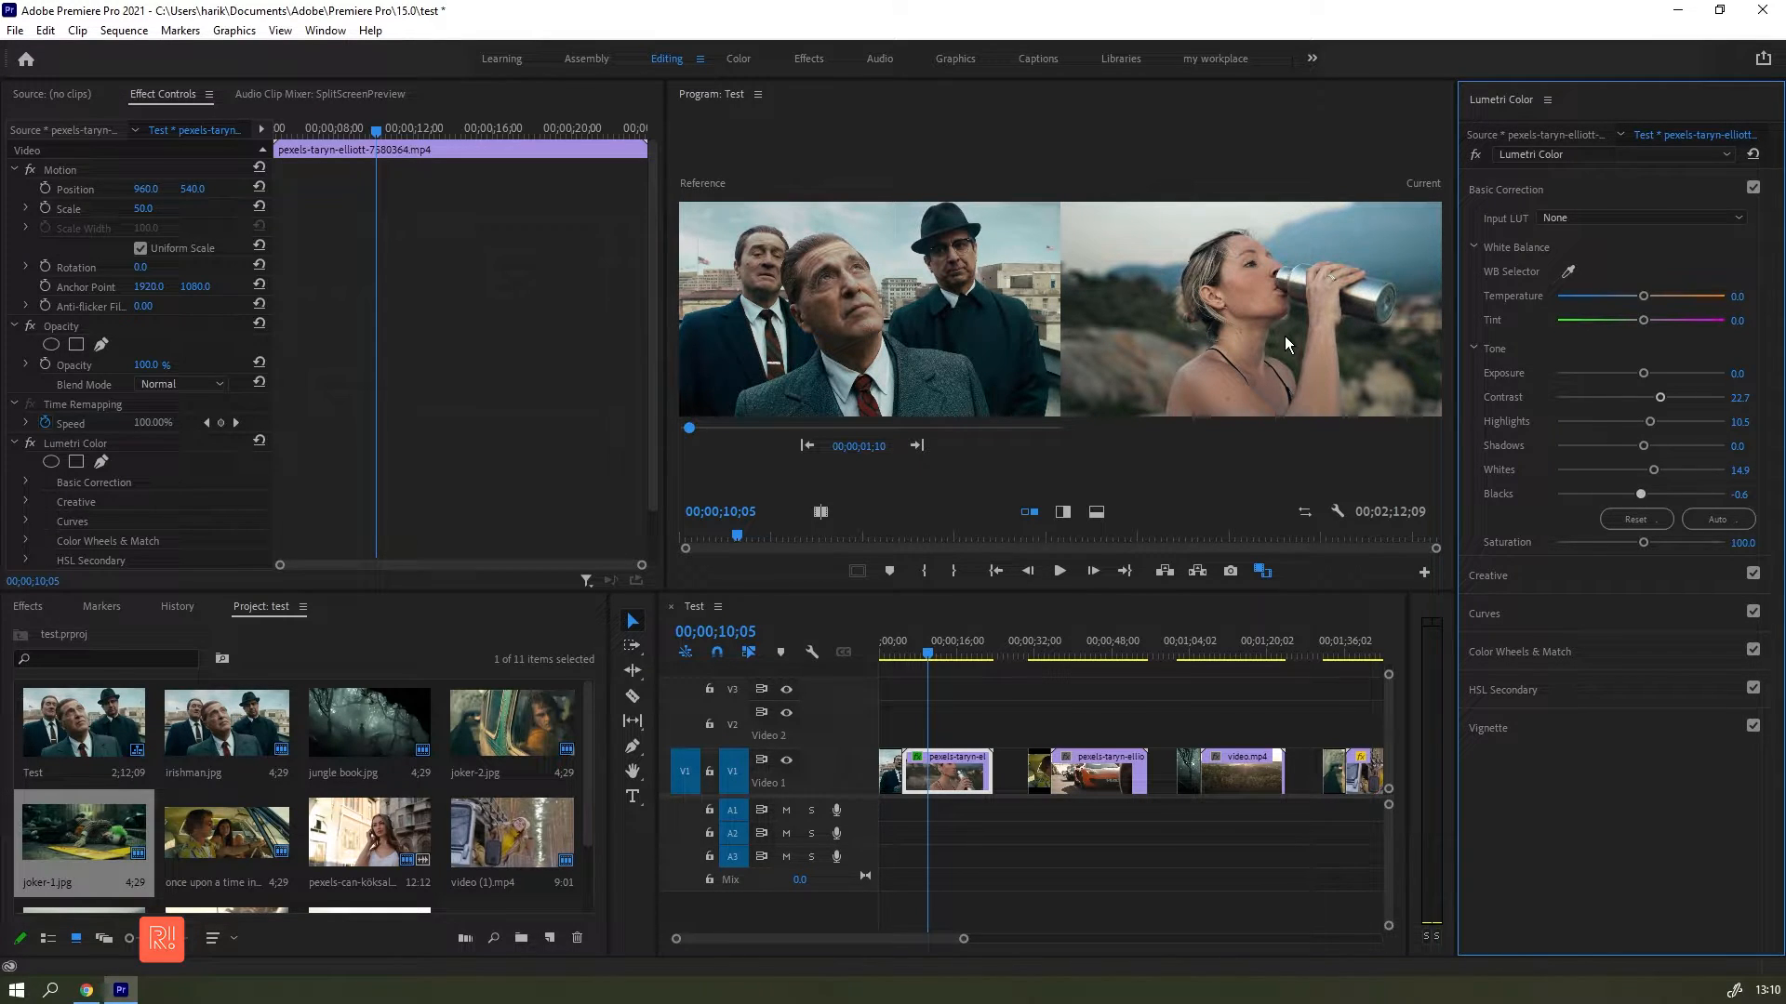
{"action": "key", "text": "grave"}
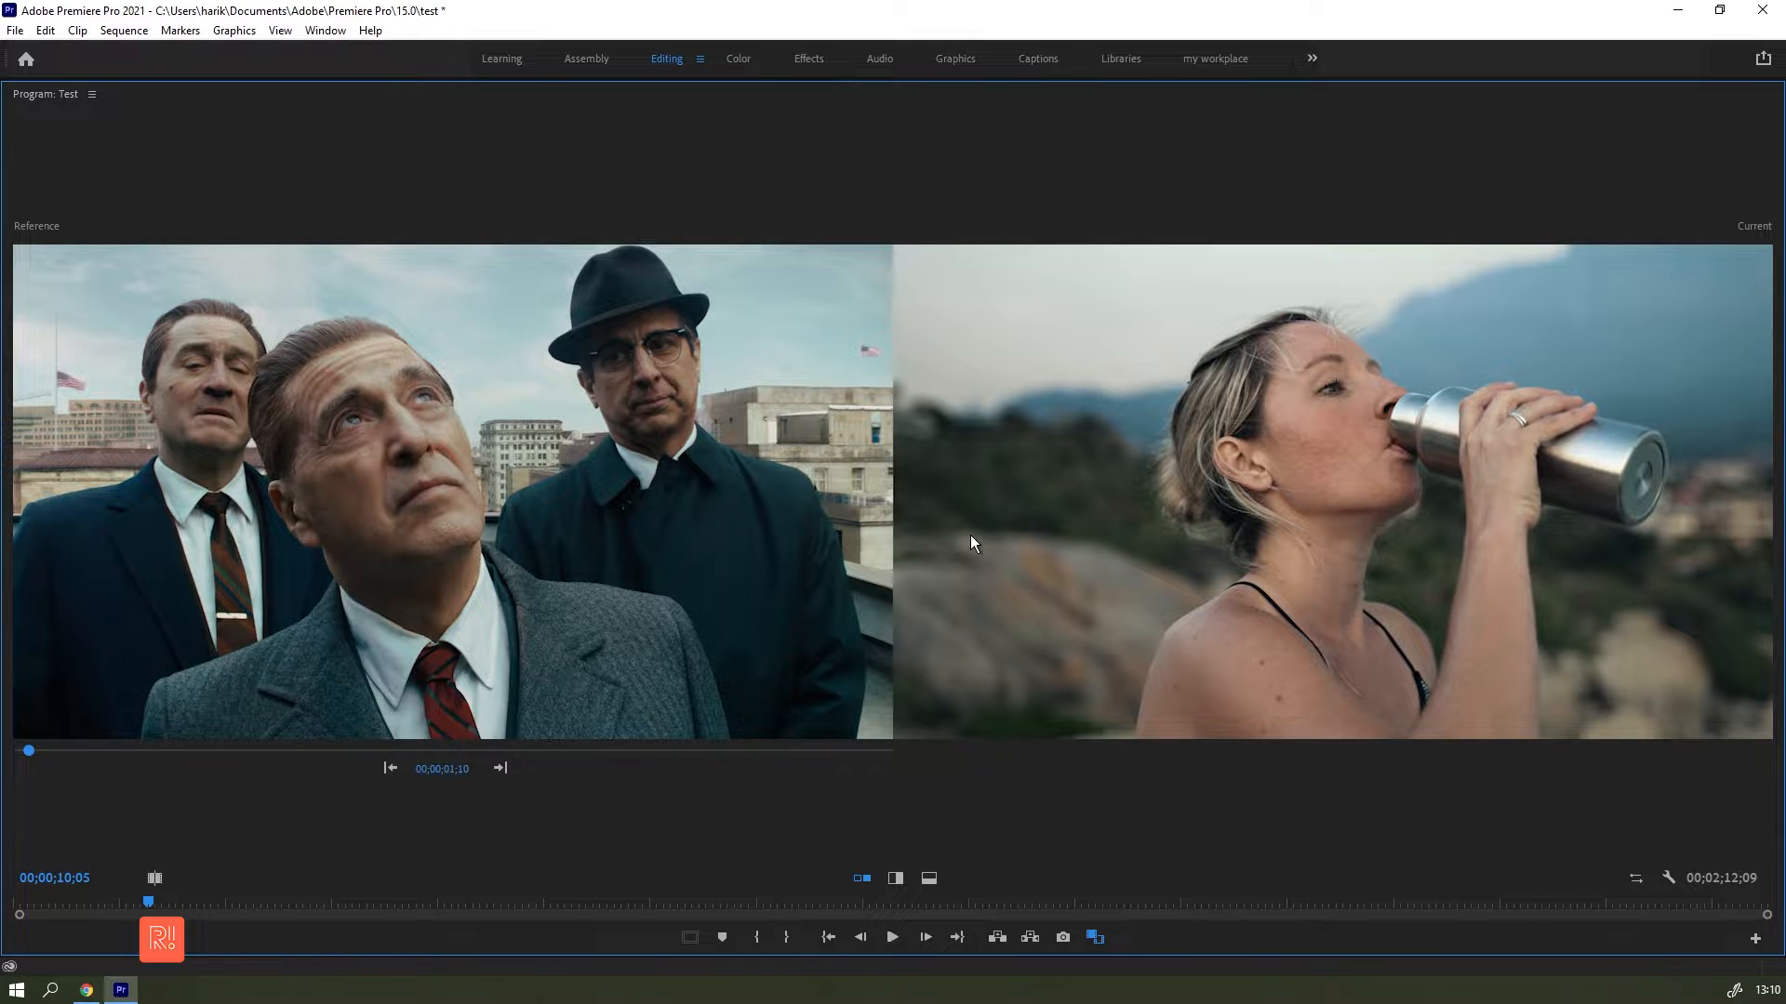
{"action": "key", "text": "grave"}
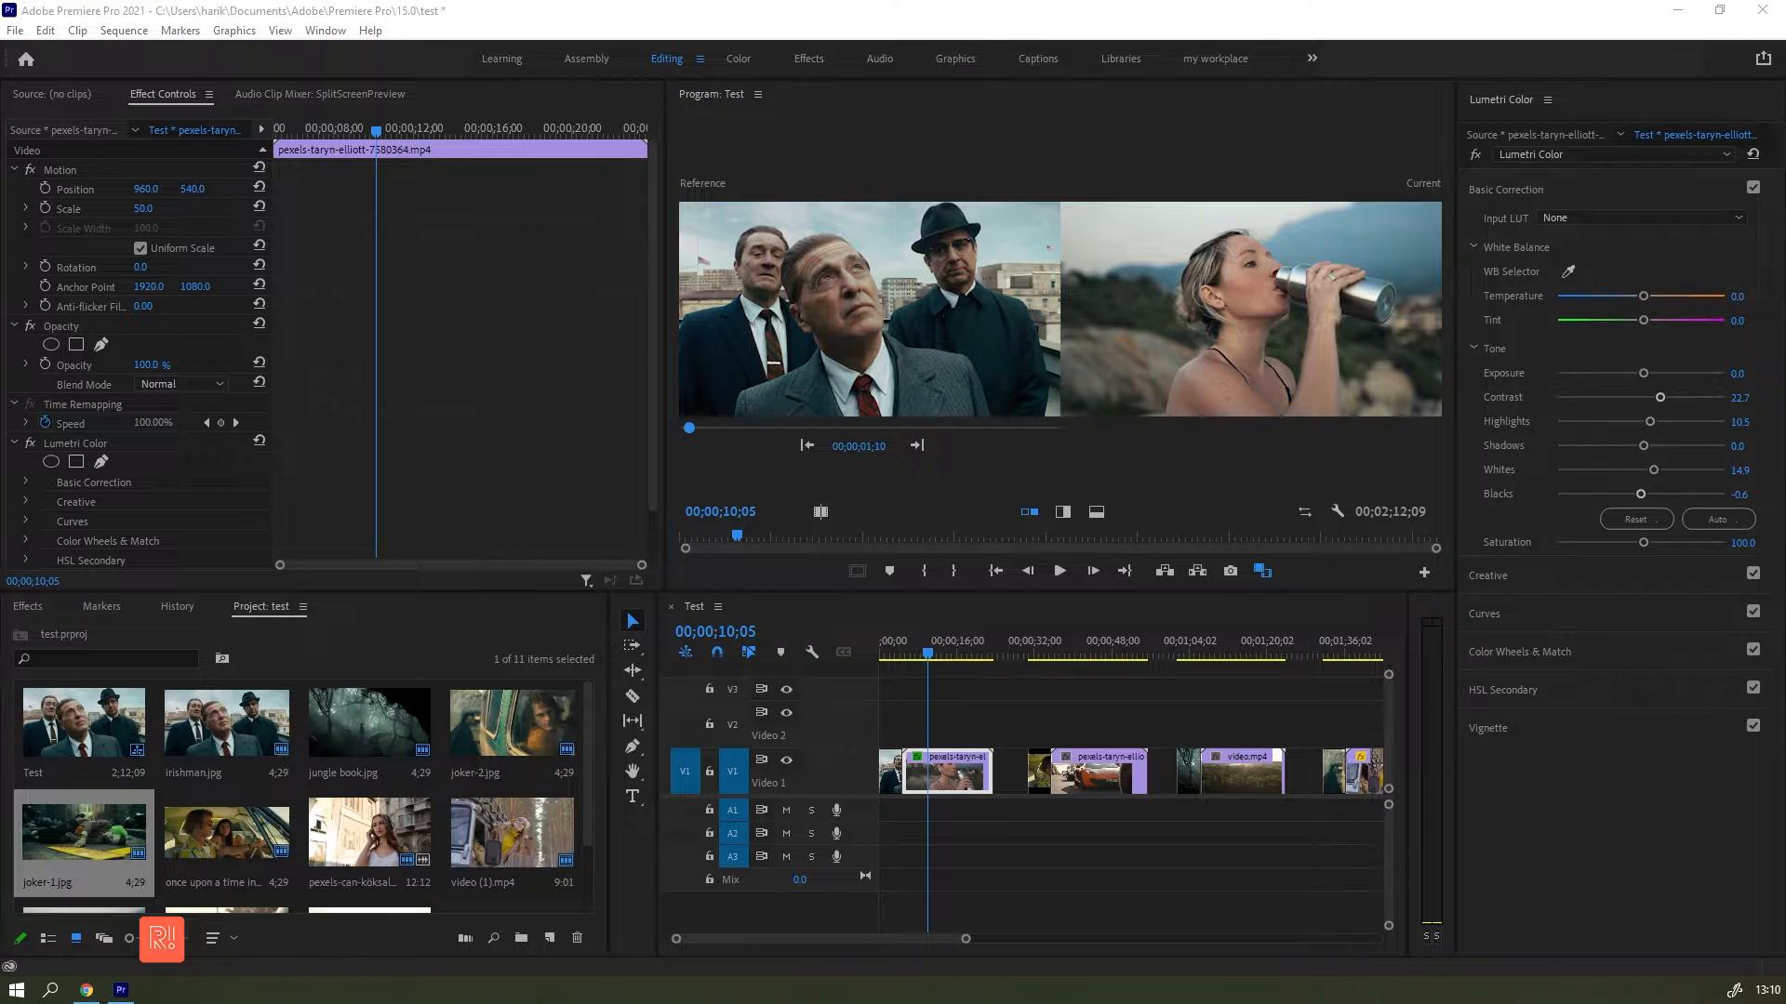
Step: Set the orange car clip at 00;00;37;01 as current frame and the film still at 00;00;32;01 as reference, with a wider program view
{"action": "left_click", "coordinate": [1009, 646]}
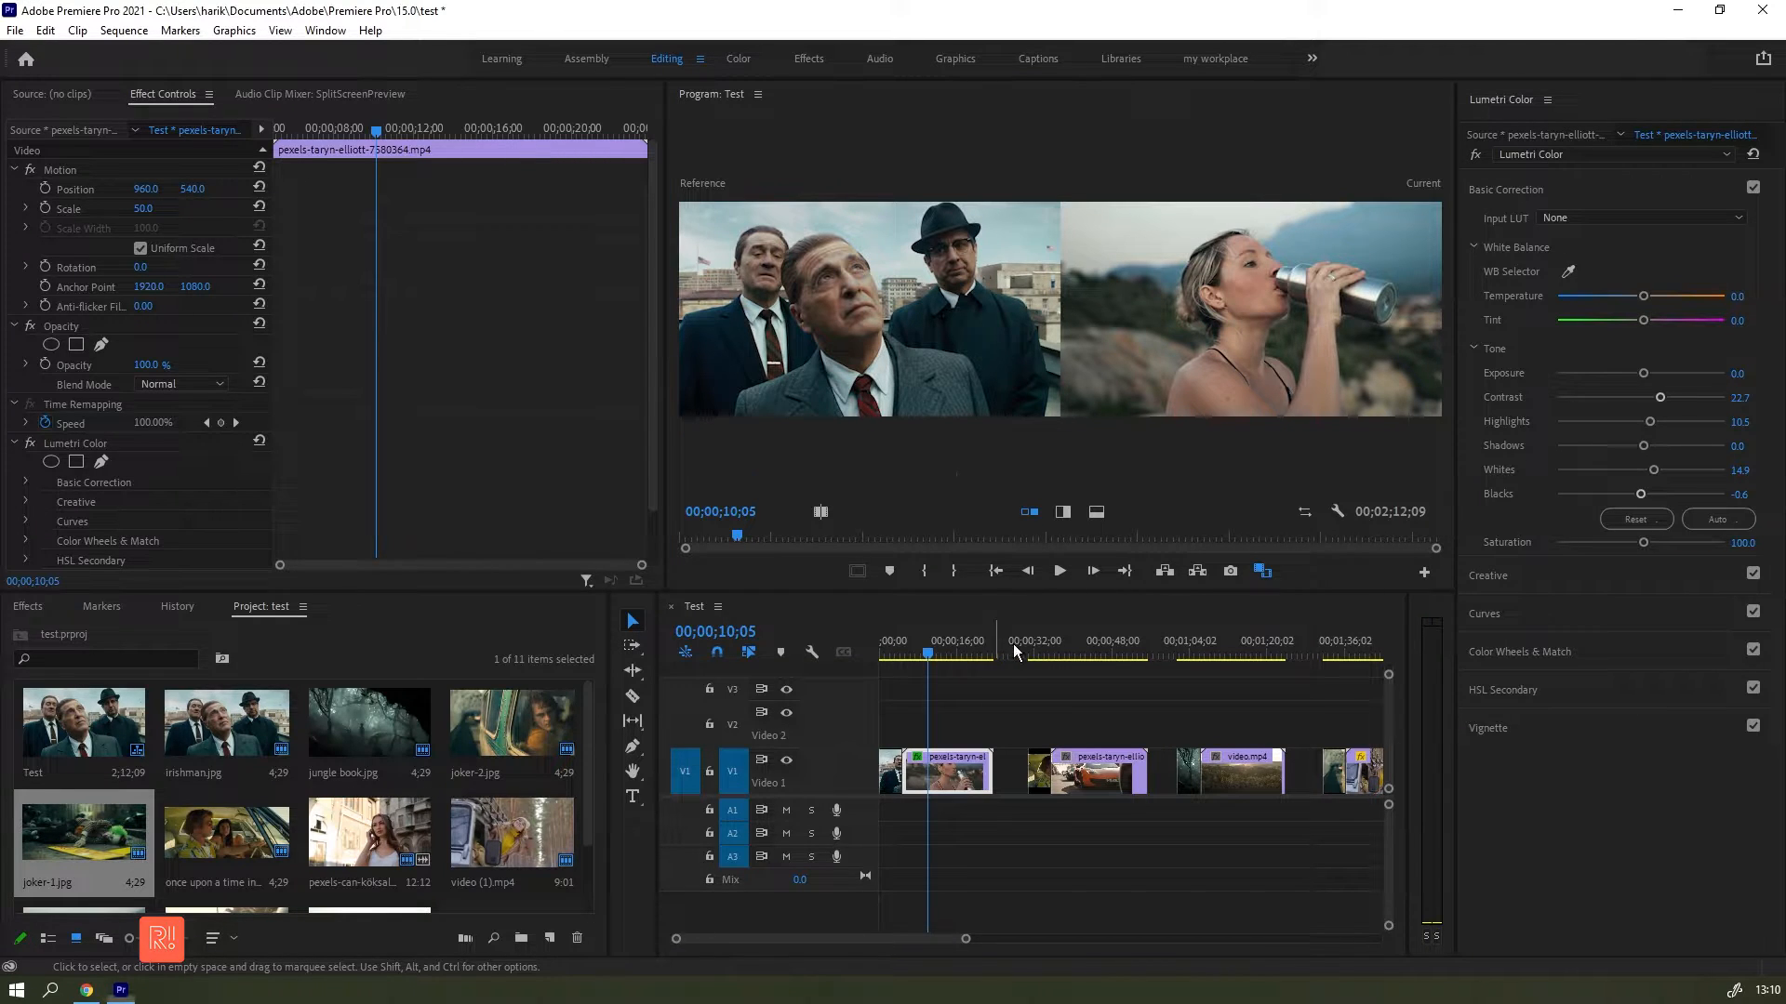
{"action": "left_click", "coordinate": [1013, 648]}
{"action": "left_click_drag", "start_coordinate": [1028, 652], "coordinate": [1076, 656]}
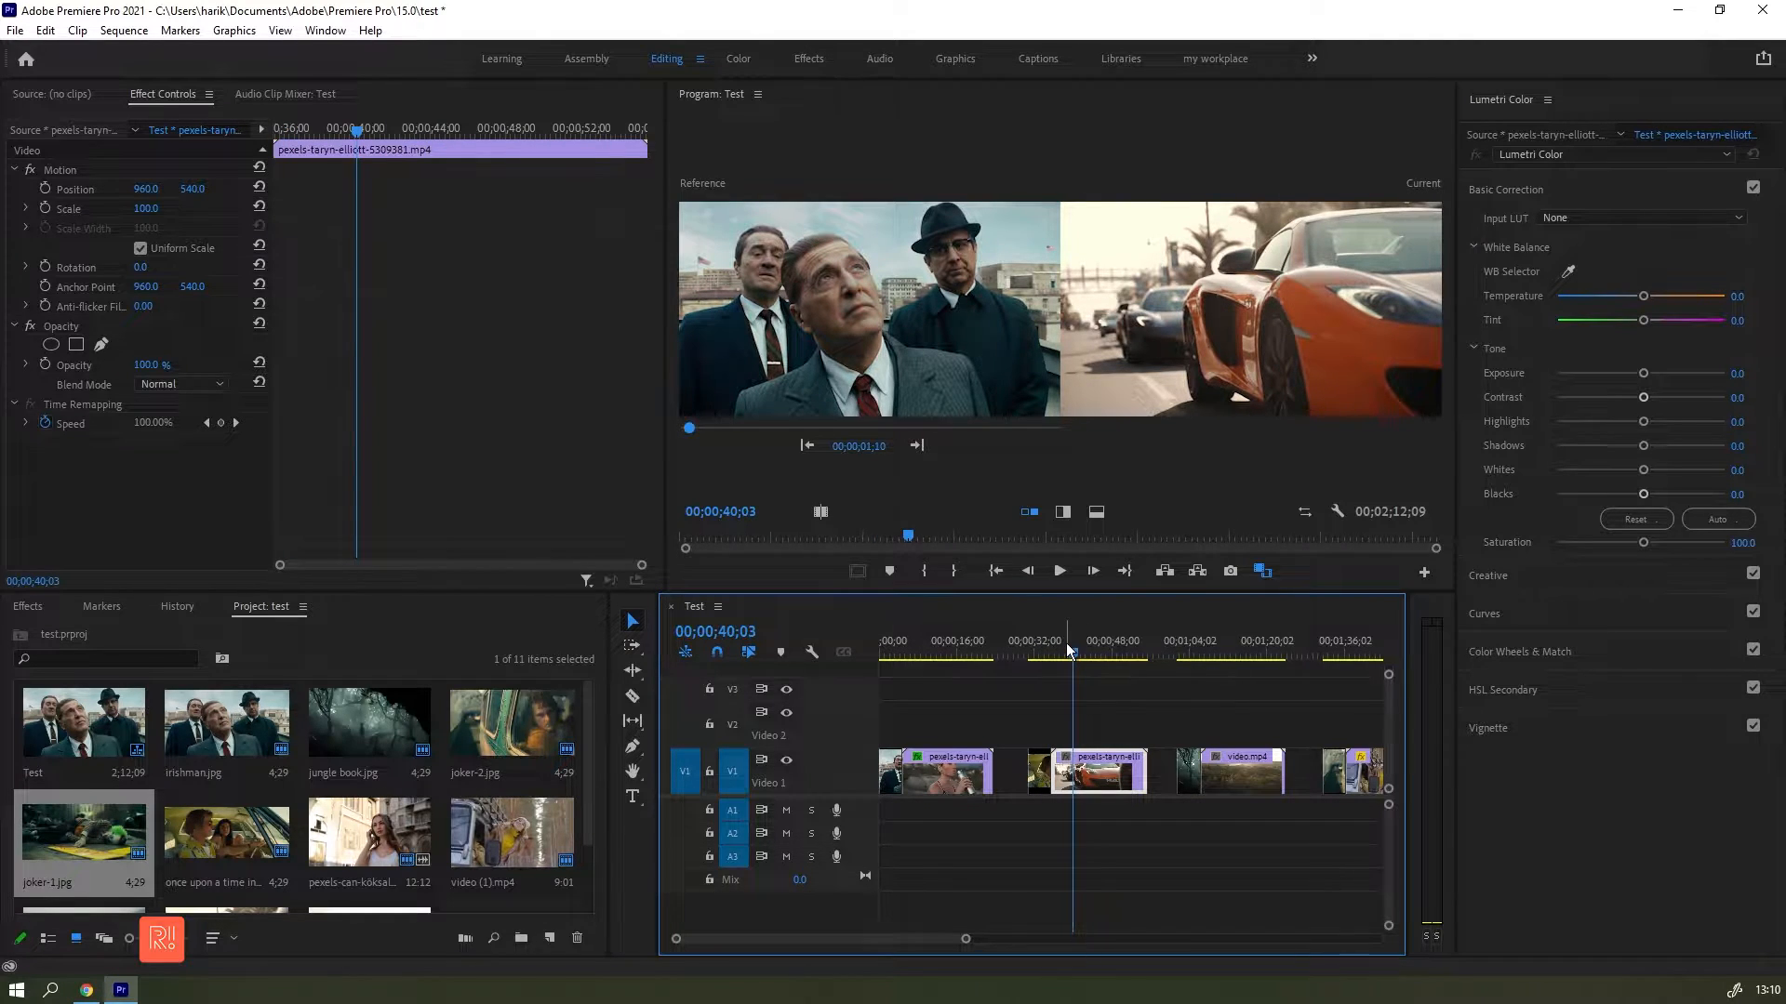
{"action": "left_click_drag", "start_coordinate": [1066, 643], "coordinate": [1063, 645]}
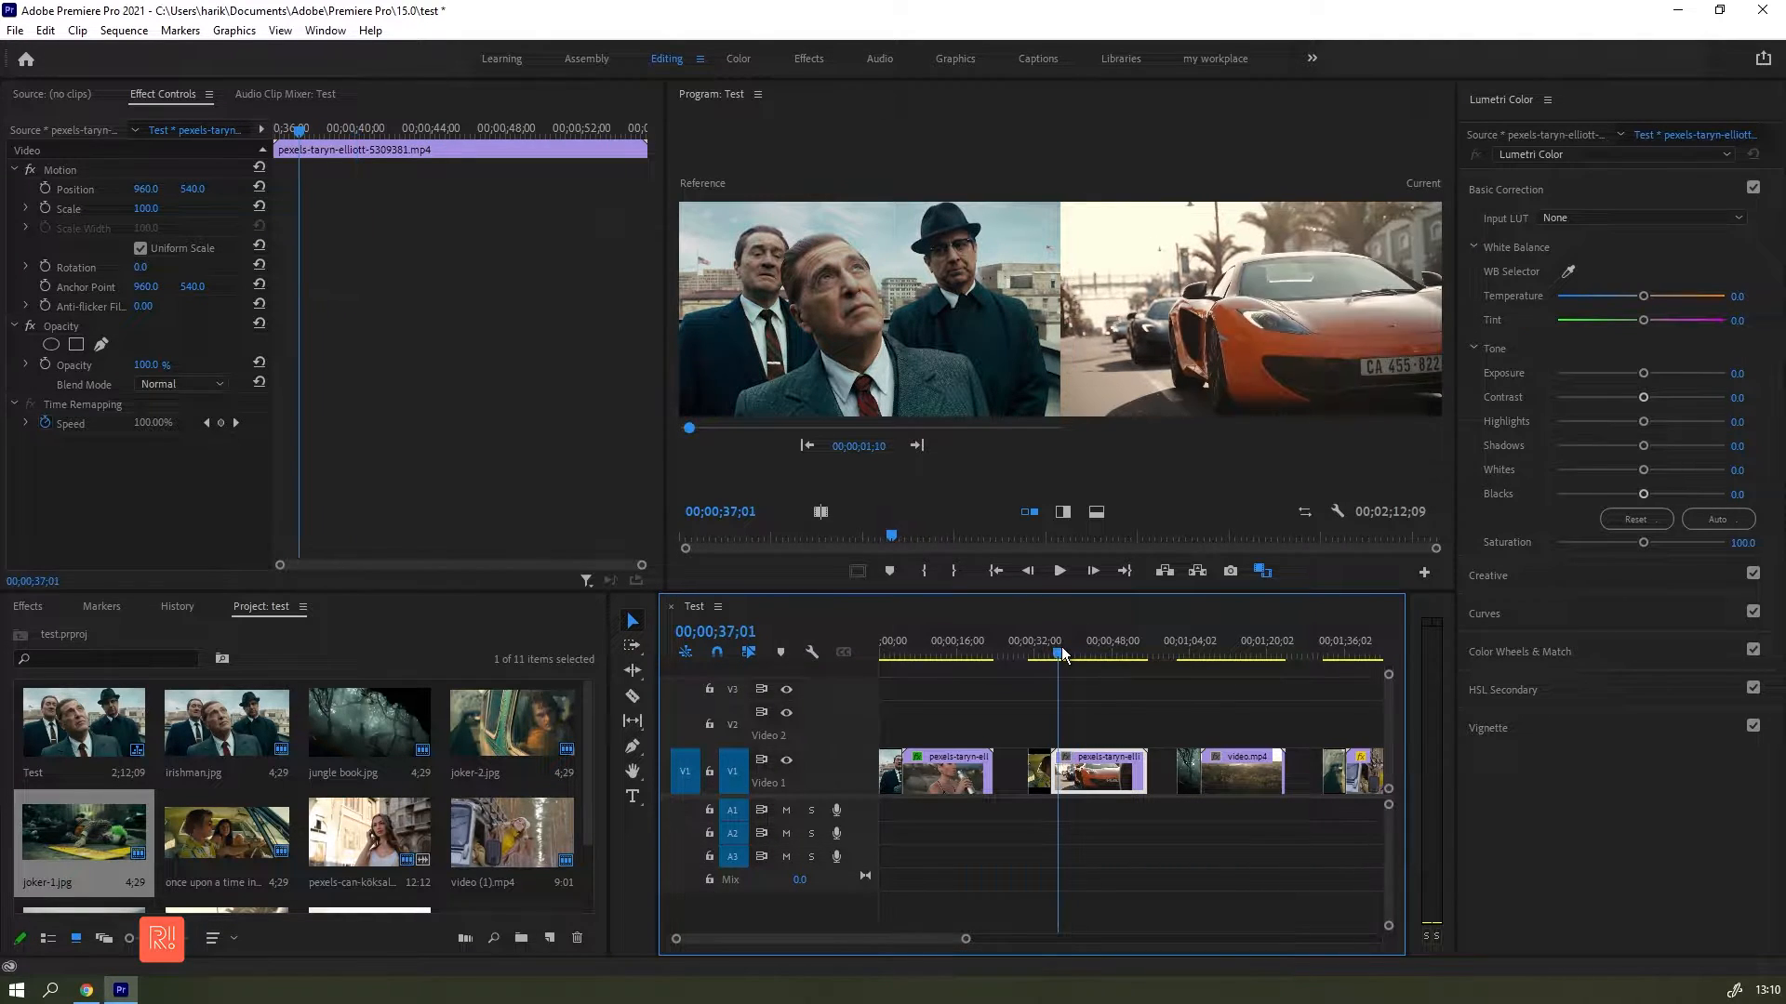
{"action": "left_click", "coordinate": [691, 431]}
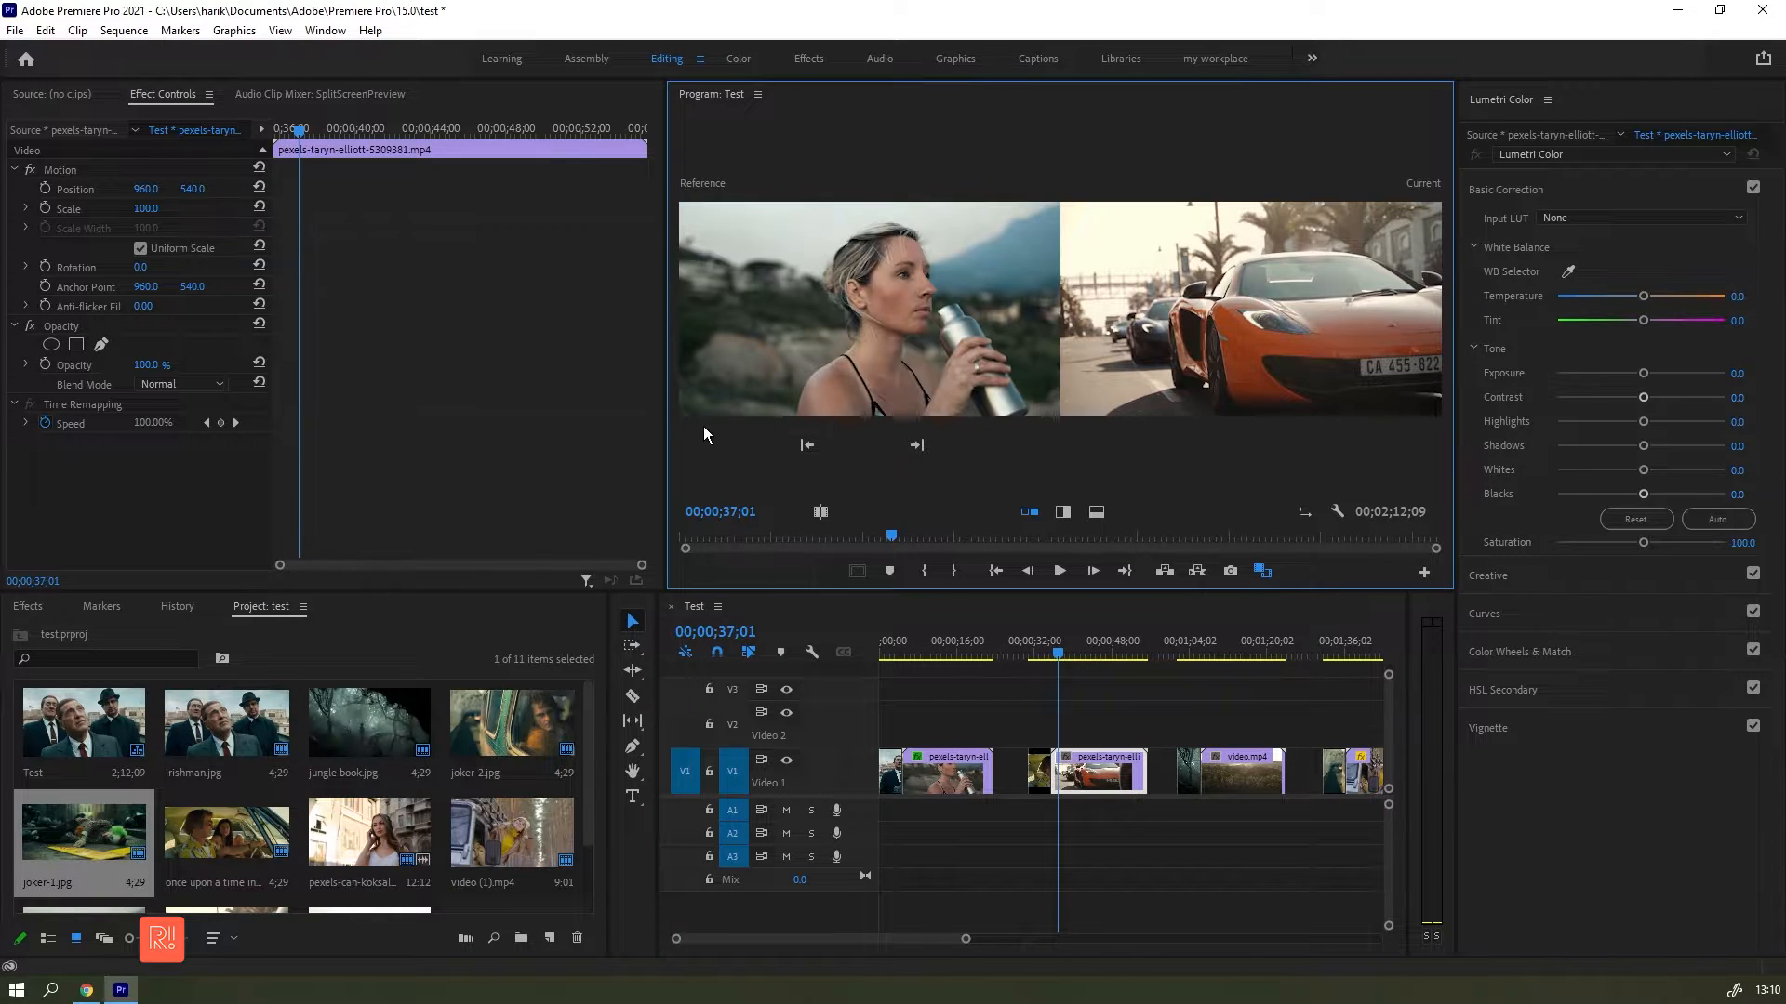
{"action": "left_click_drag", "start_coordinate": [716, 434], "coordinate": [773, 428]}
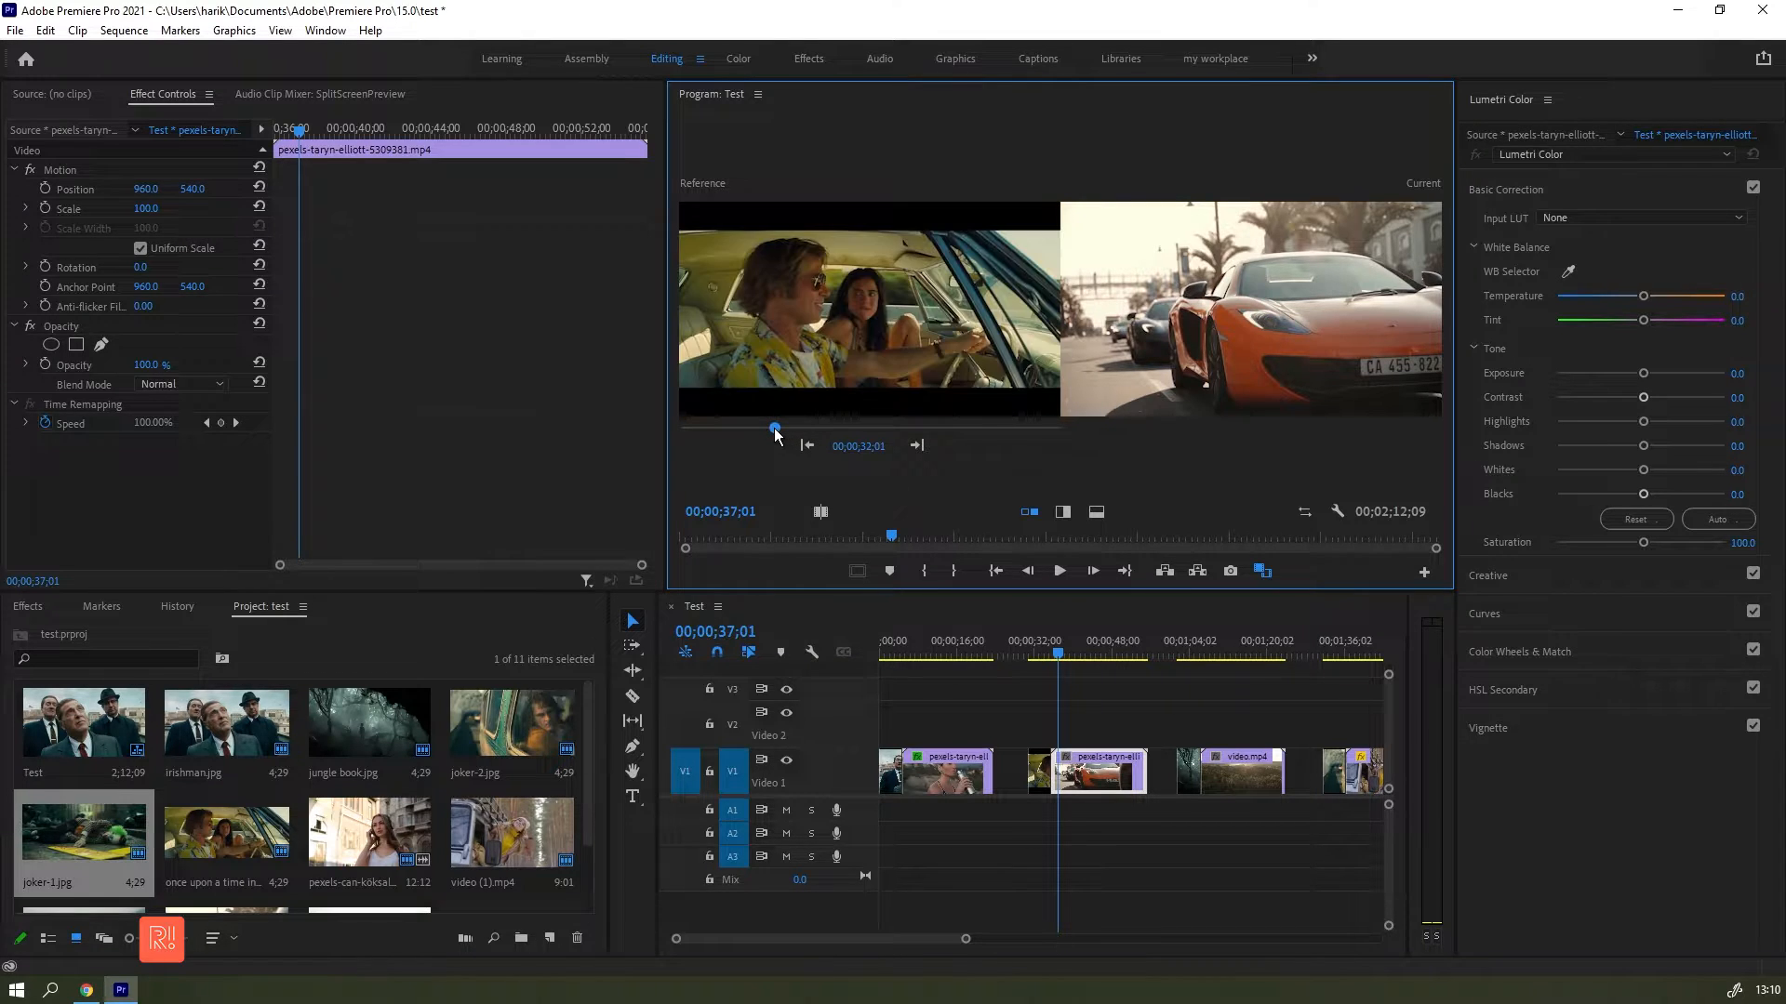
{"action": "left_click_drag", "start_coordinate": [663, 517], "coordinate": [601, 513]}
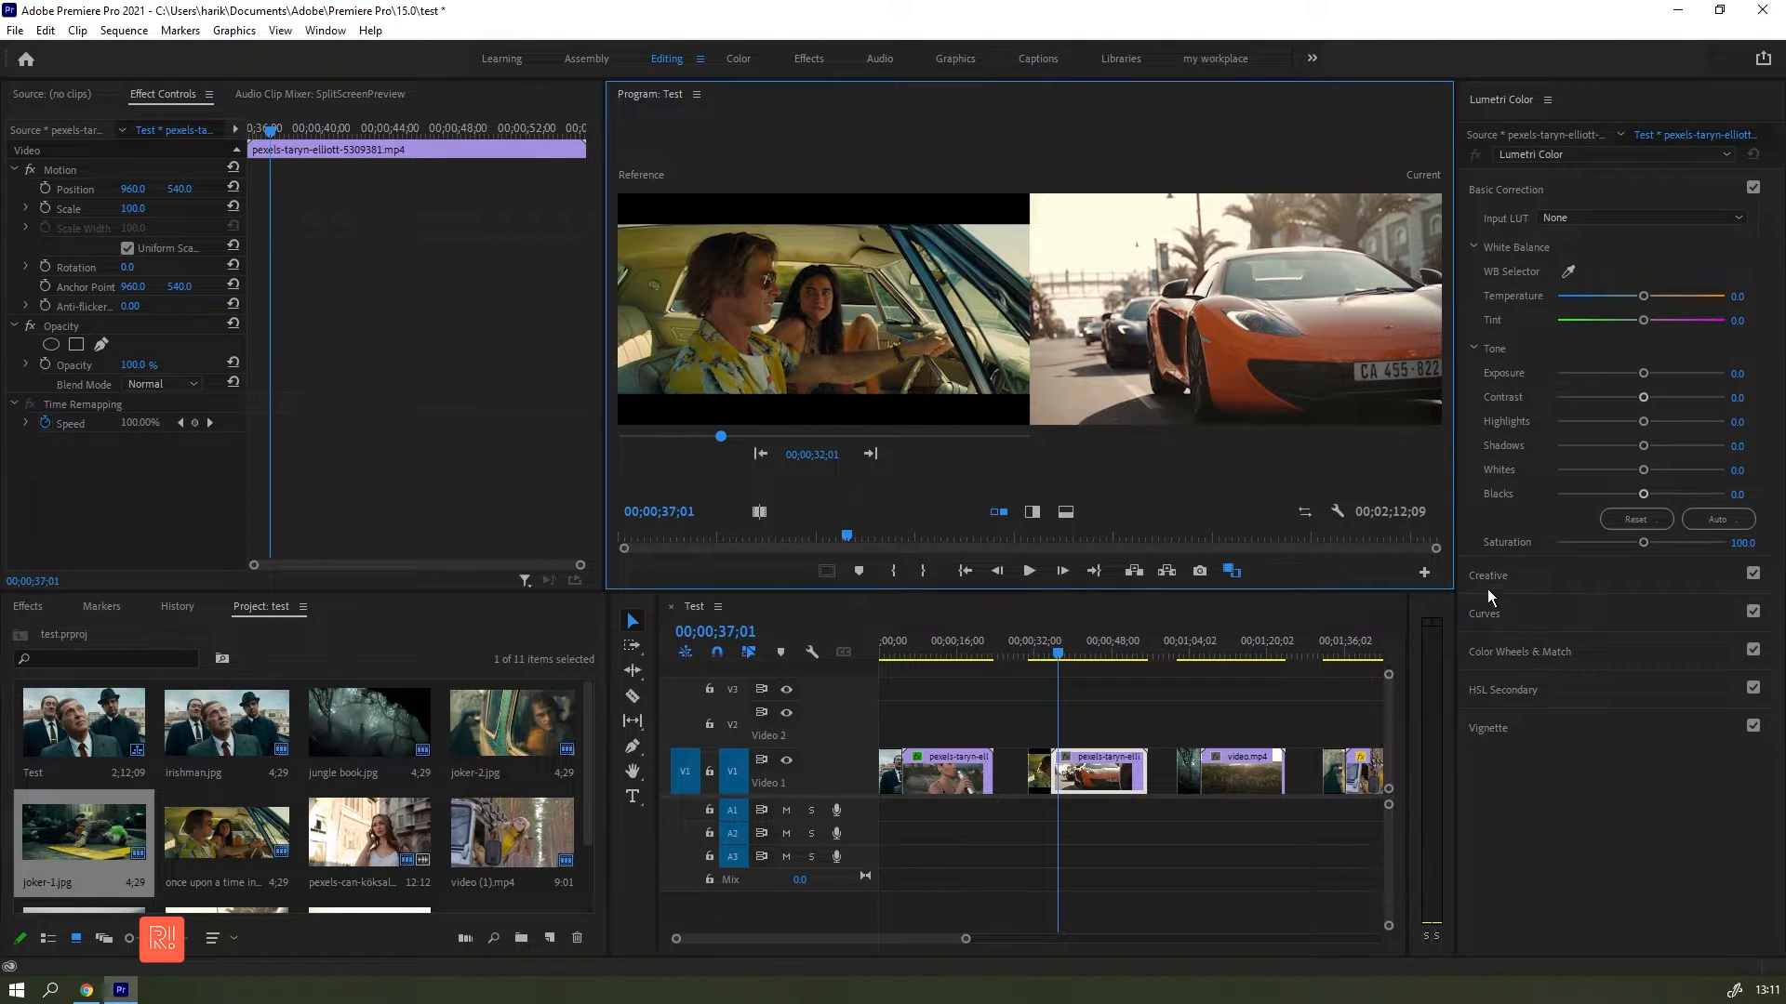
Step: Turn off face detection and apply the color match to the orange car clip
{"action": "left_click", "coordinate": [1520, 654]}
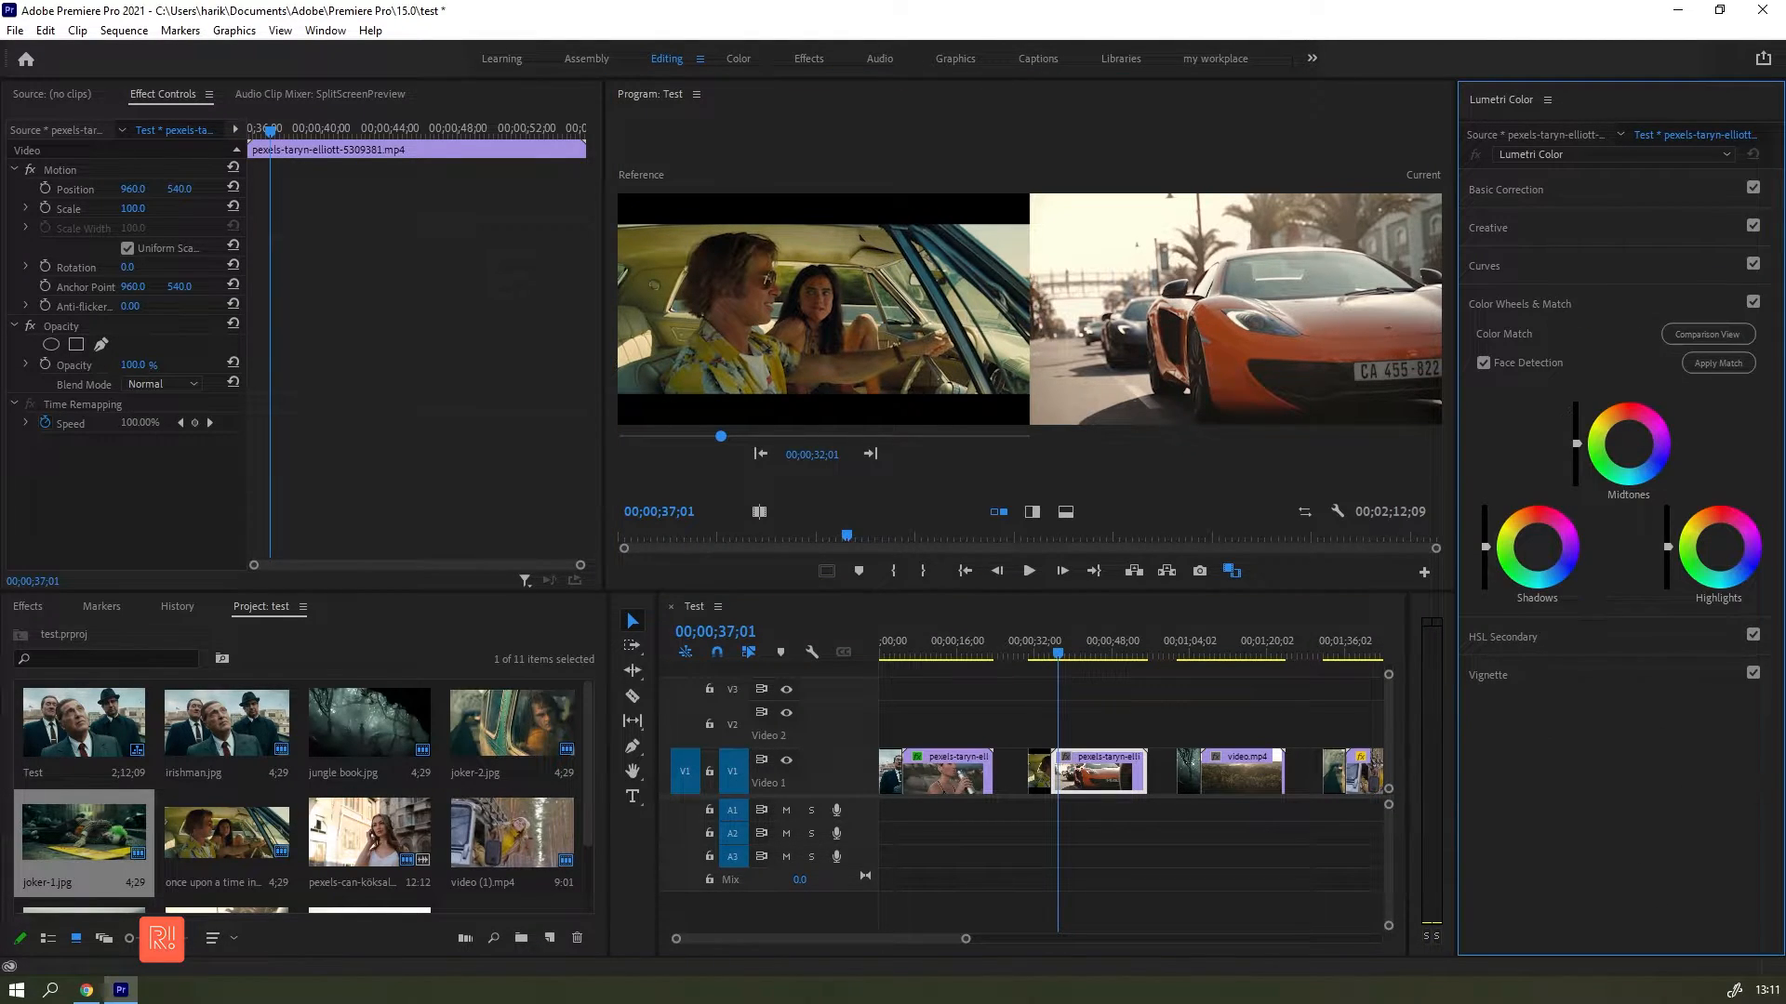
{"action": "left_click", "coordinate": [1484, 363]}
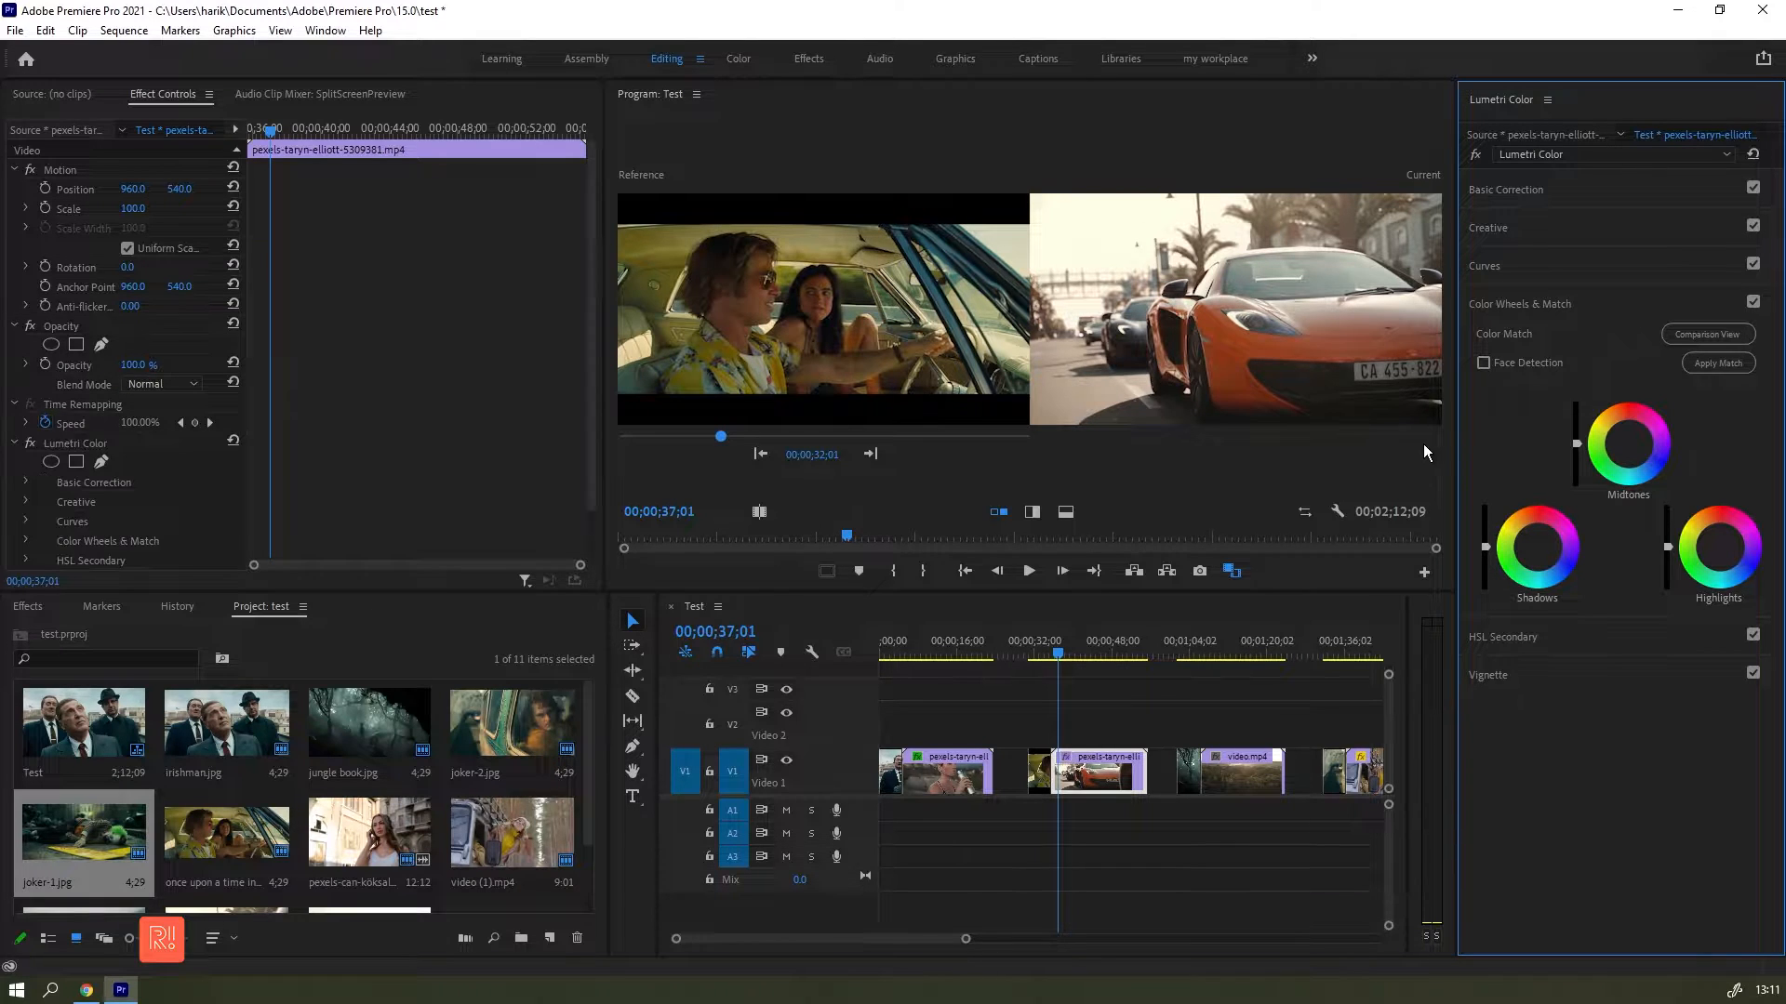
{"action": "left_click", "coordinate": [1737, 365]}
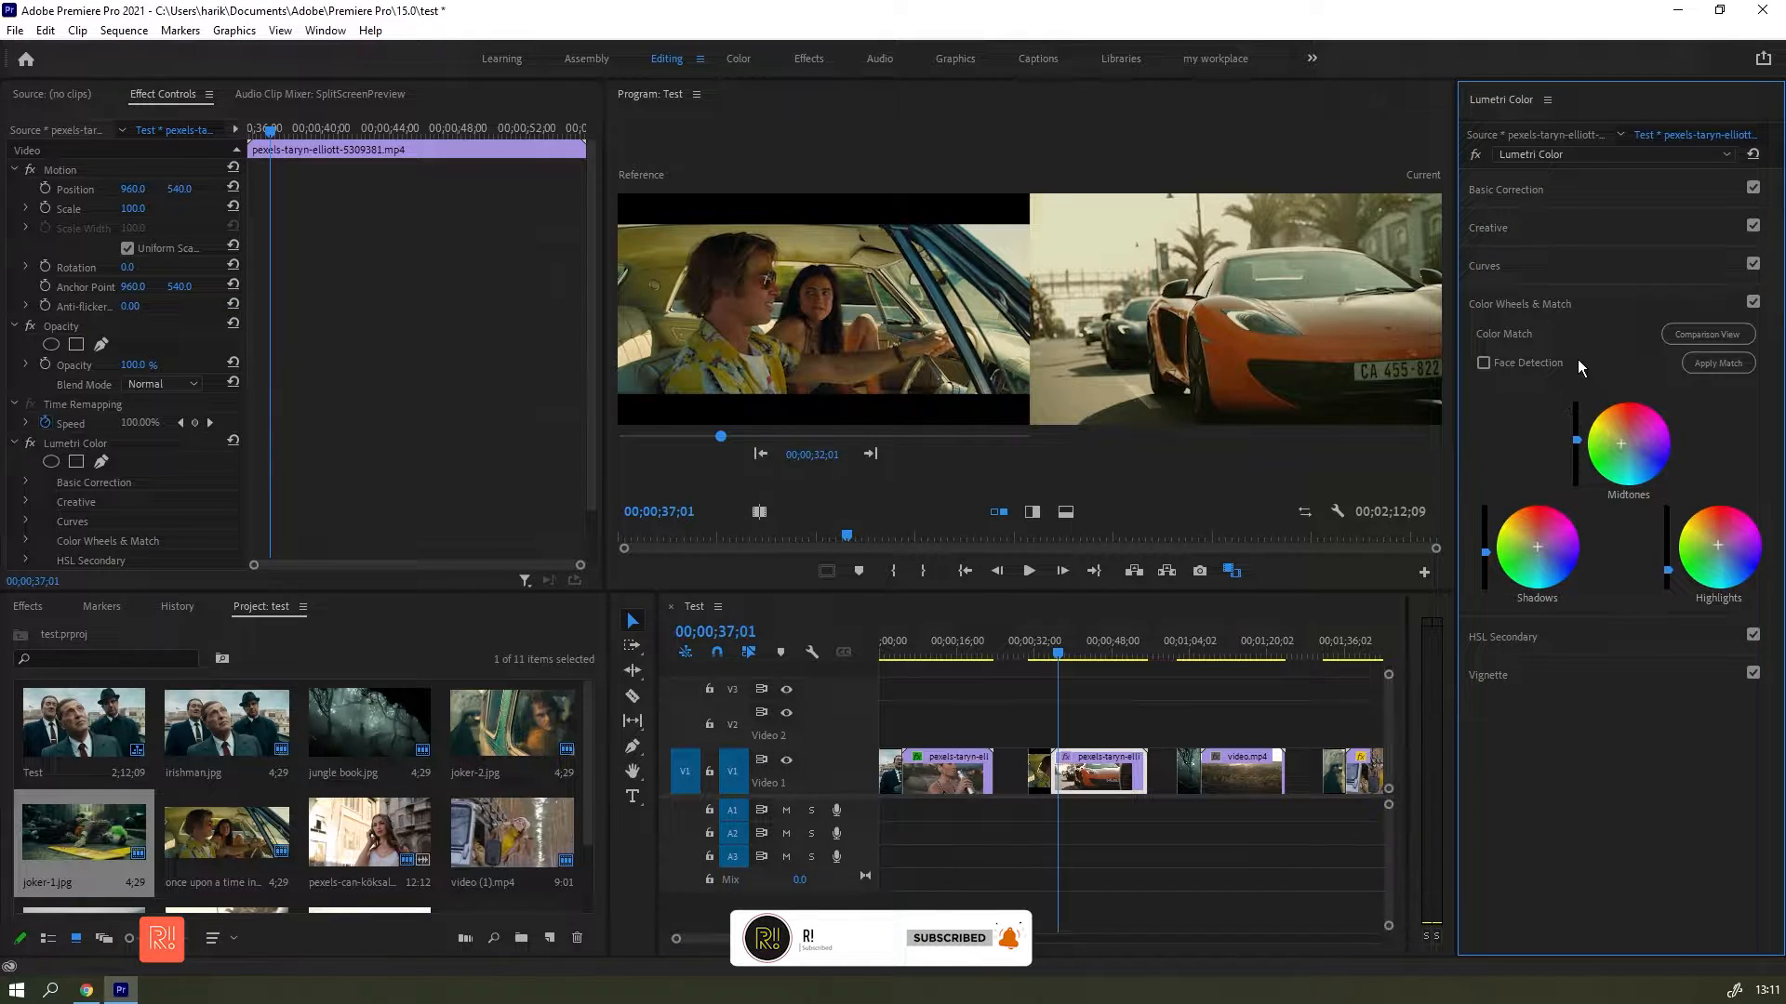
Step: Add shadow, midtone and highlight points to the car clip's master RGB curve, lift its black point, and compare the grade off and on
{"action": "left_click", "coordinate": [1530, 276]}
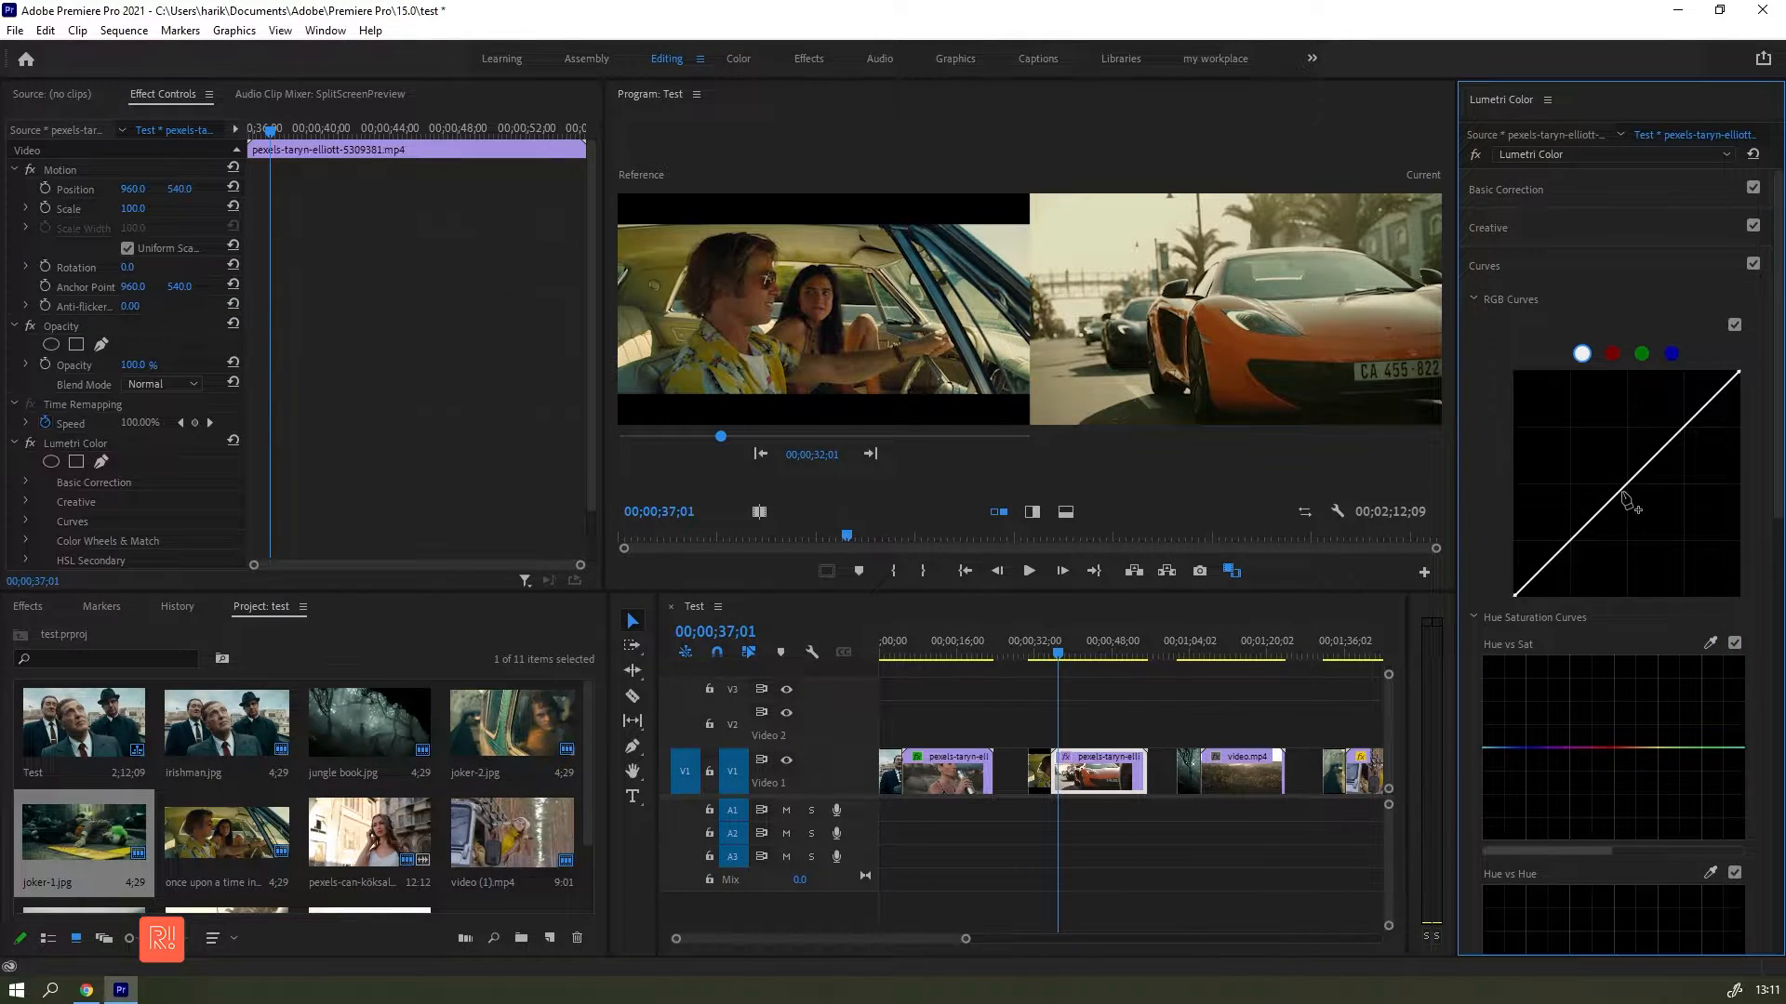
{"action": "left_click_drag", "start_coordinate": [1634, 503], "coordinate": [1626, 485]}
{"action": "left_click_drag", "start_coordinate": [1549, 563], "coordinate": [1543, 571]}
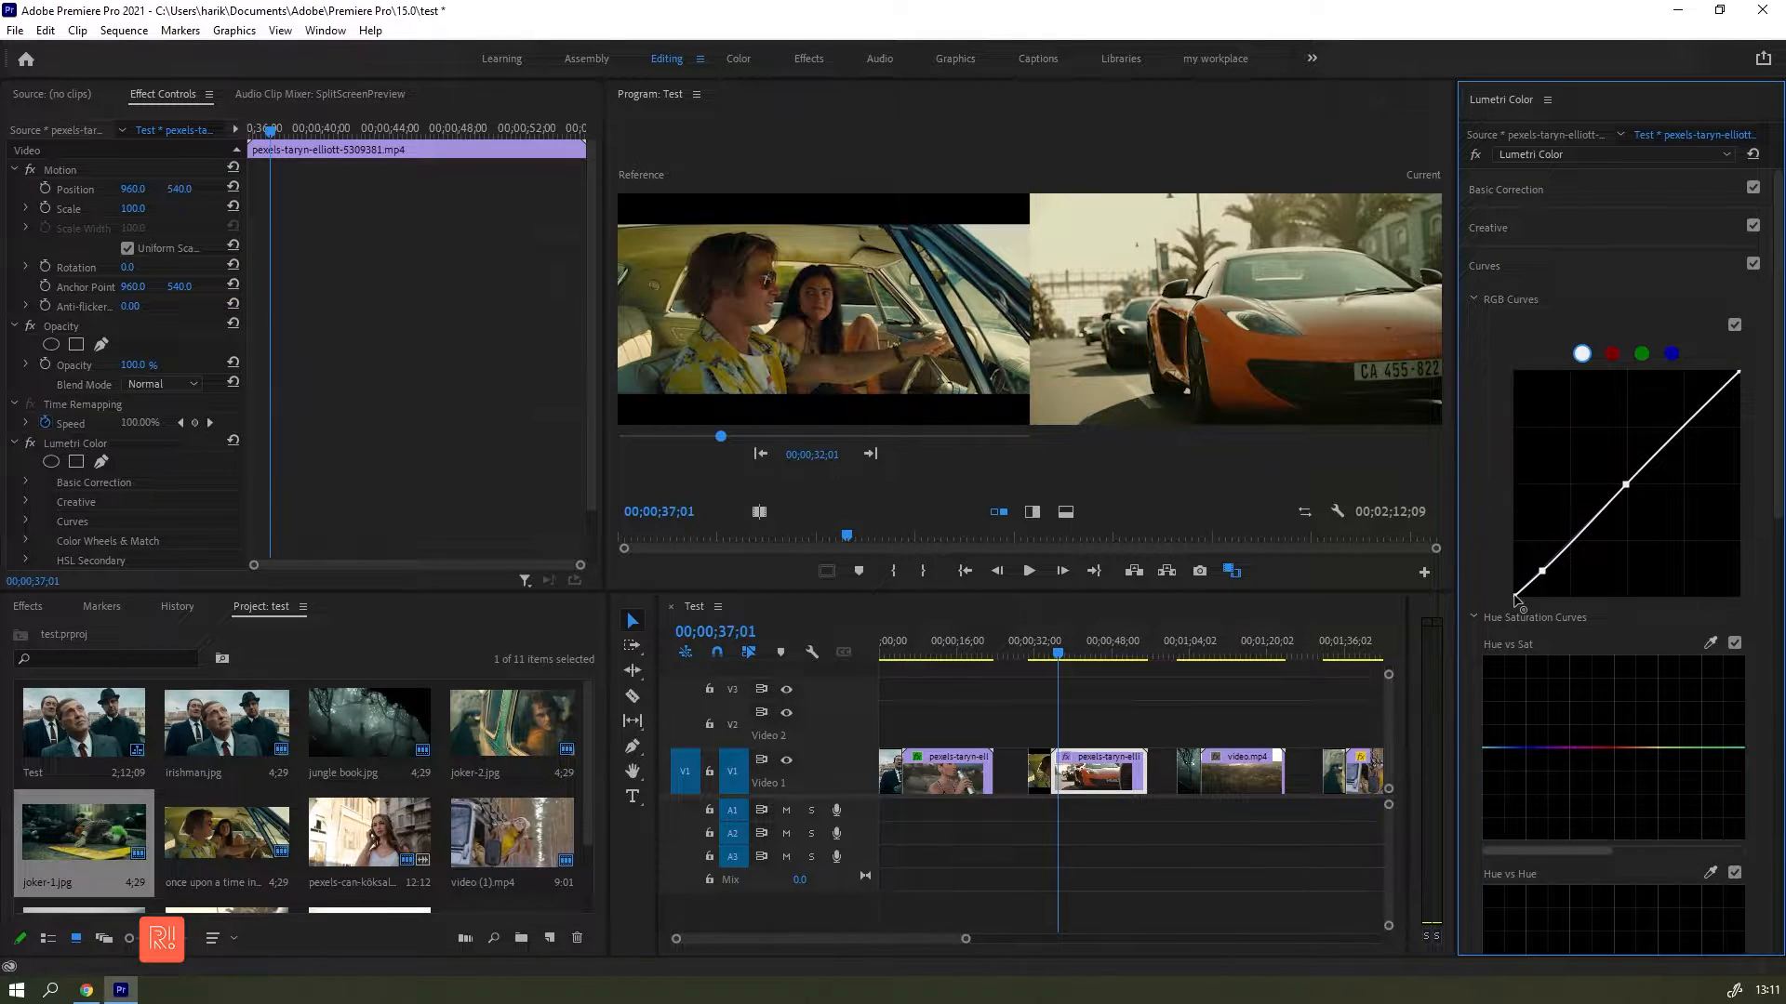
{"action": "left_click_drag", "start_coordinate": [1512, 598], "coordinate": [1549, 563]}
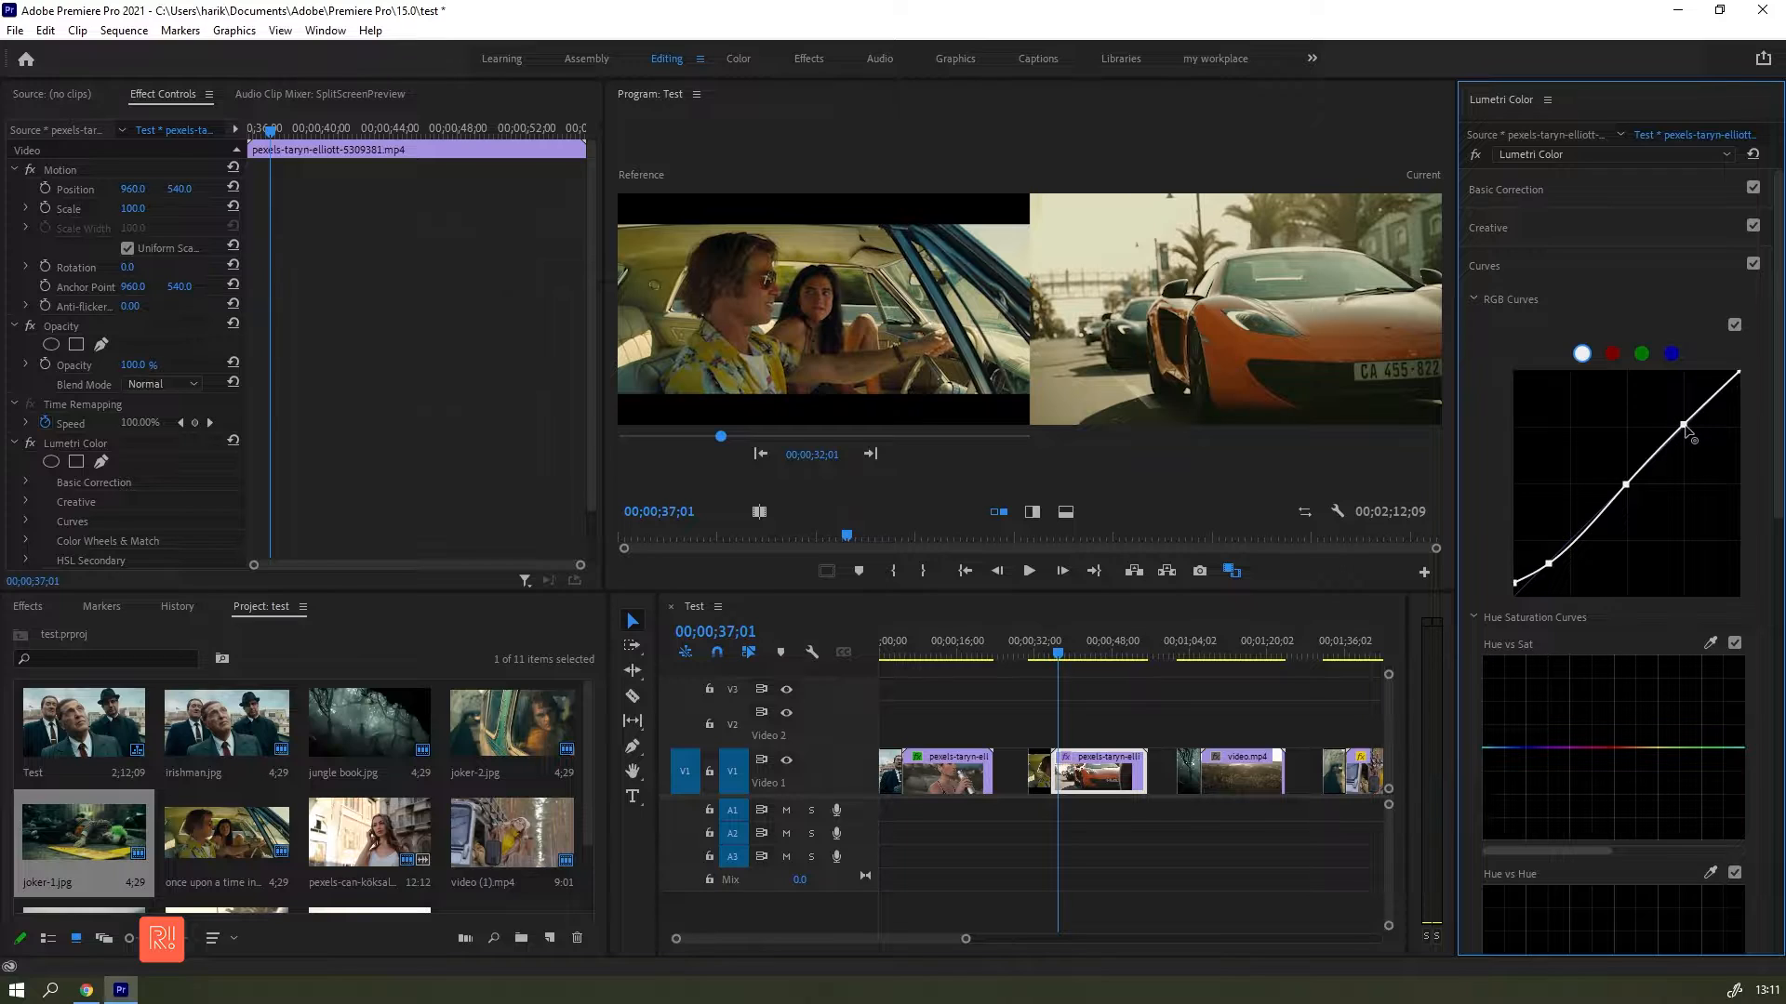
{"action": "left_click", "coordinate": [1690, 418]}
{"action": "left_click_drag", "start_coordinate": [1690, 417], "coordinate": [1695, 415]}
{"action": "left_click", "coordinate": [1473, 156]}
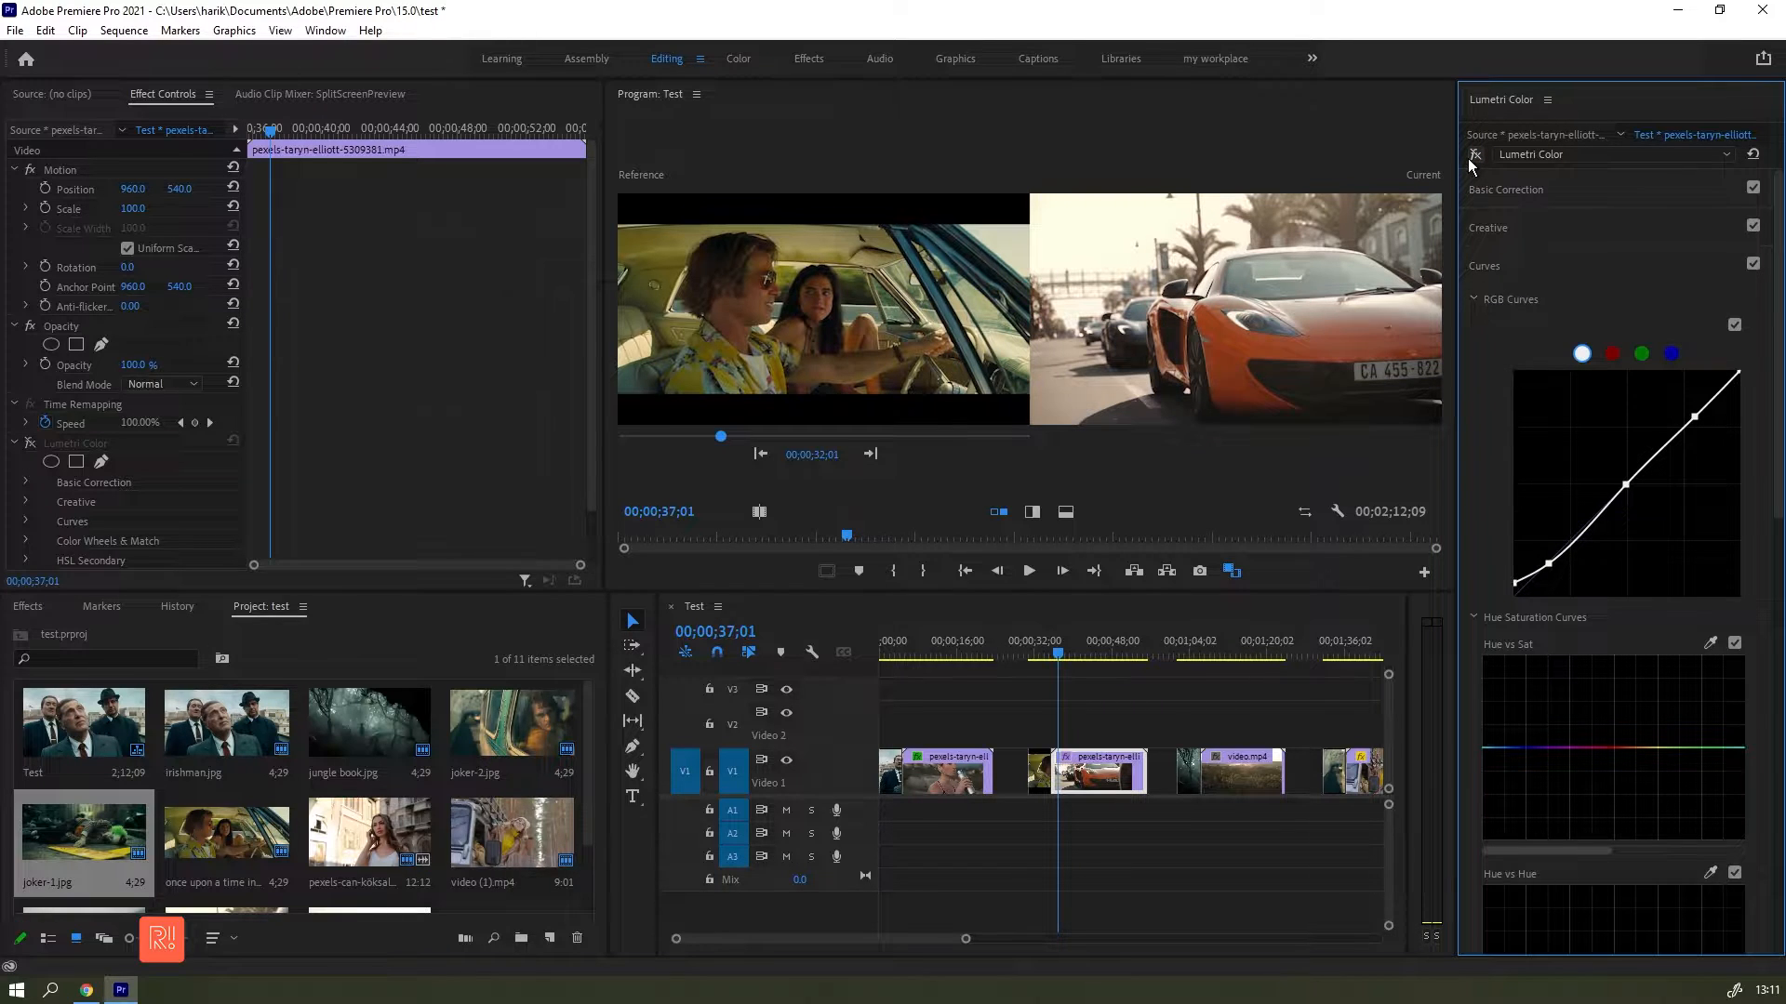
{"action": "left_click", "coordinate": [1473, 157]}
{"action": "left_click", "coordinate": [1473, 157]}
{"action": "left_click", "coordinate": [1473, 156]}
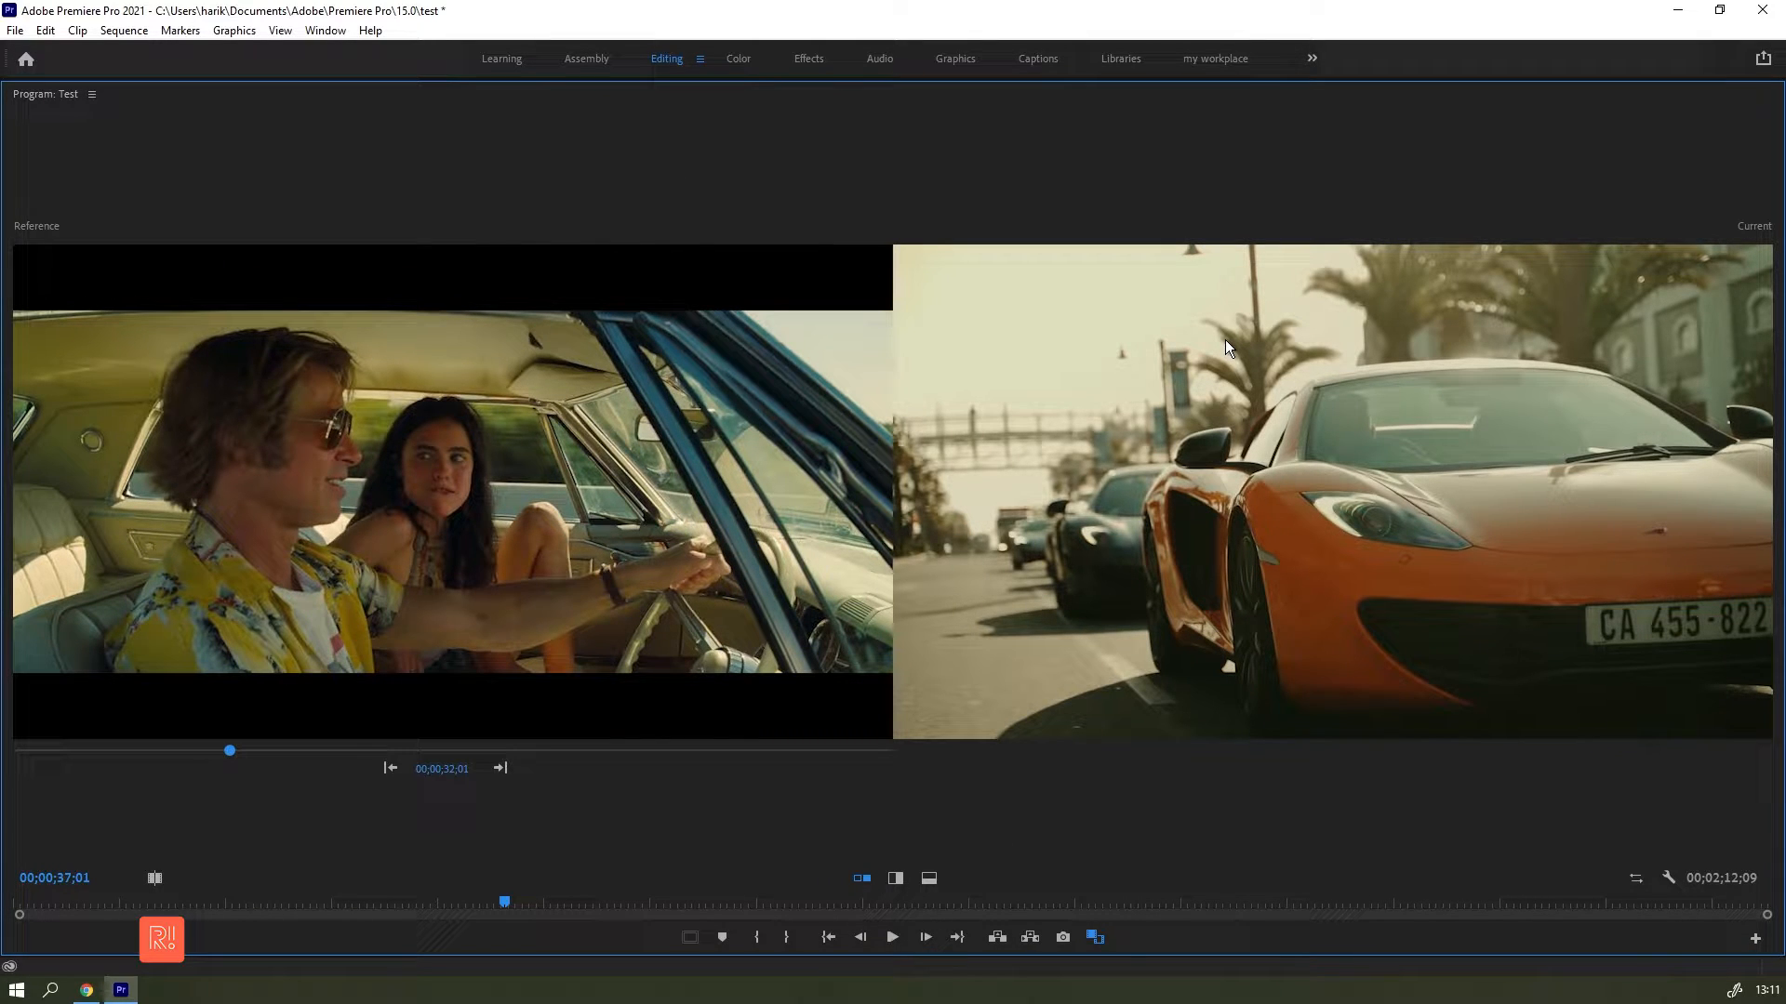
{"action": "key", "text": "grave"}
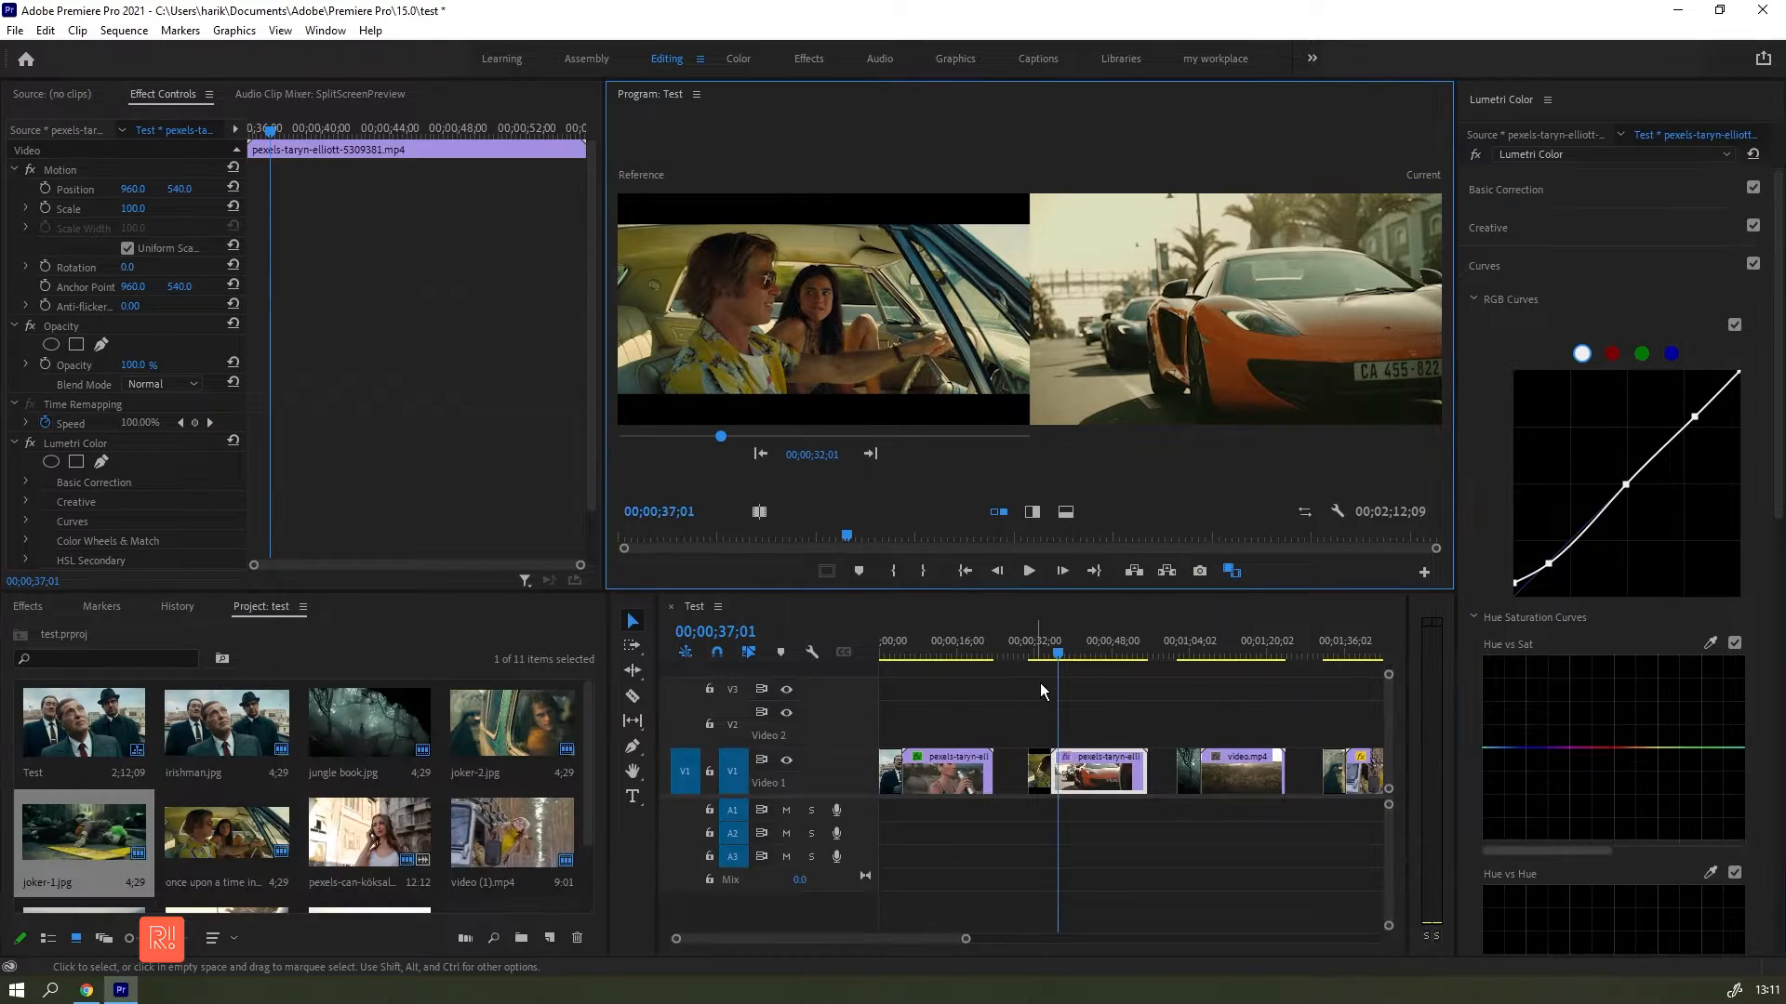
Step: Set the forest clip video.mp4 at 00;01;07;25 as current frame and the dark jungle still at 00;01;02;00 as reference
{"action": "left_click_drag", "start_coordinate": [1057, 655], "coordinate": [1081, 650]}
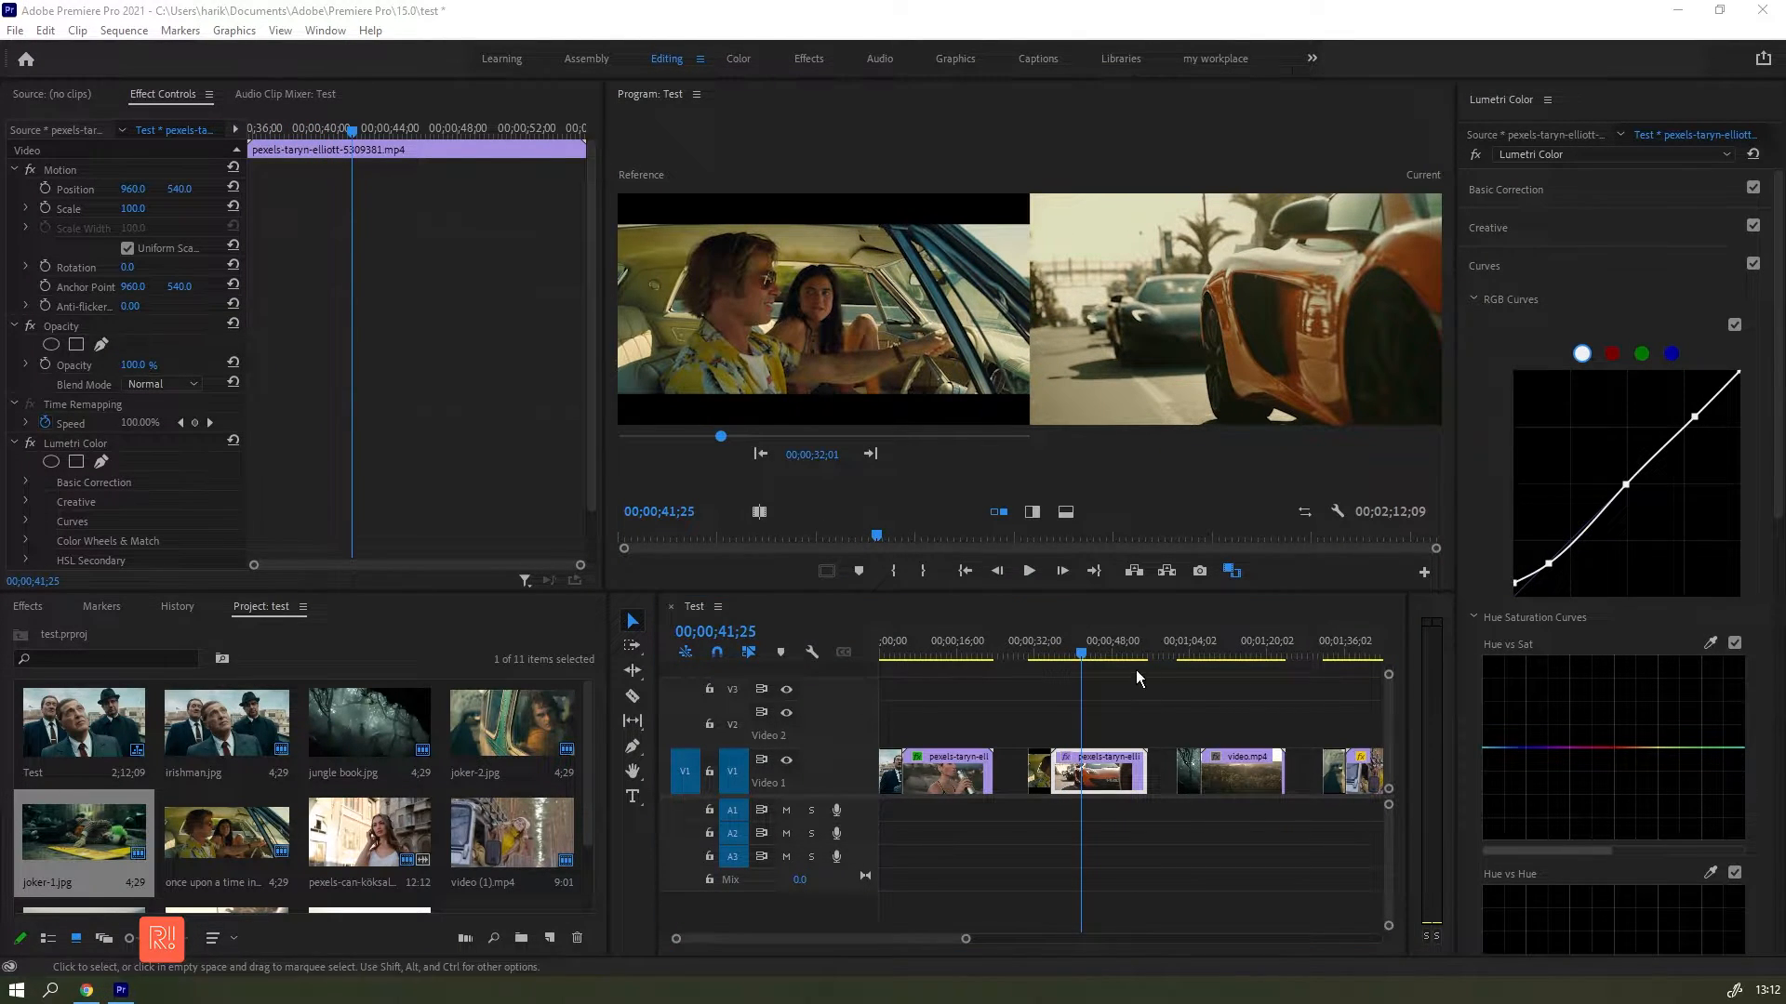
{"action": "left_click_drag", "start_coordinate": [1099, 655], "coordinate": [1212, 656]}
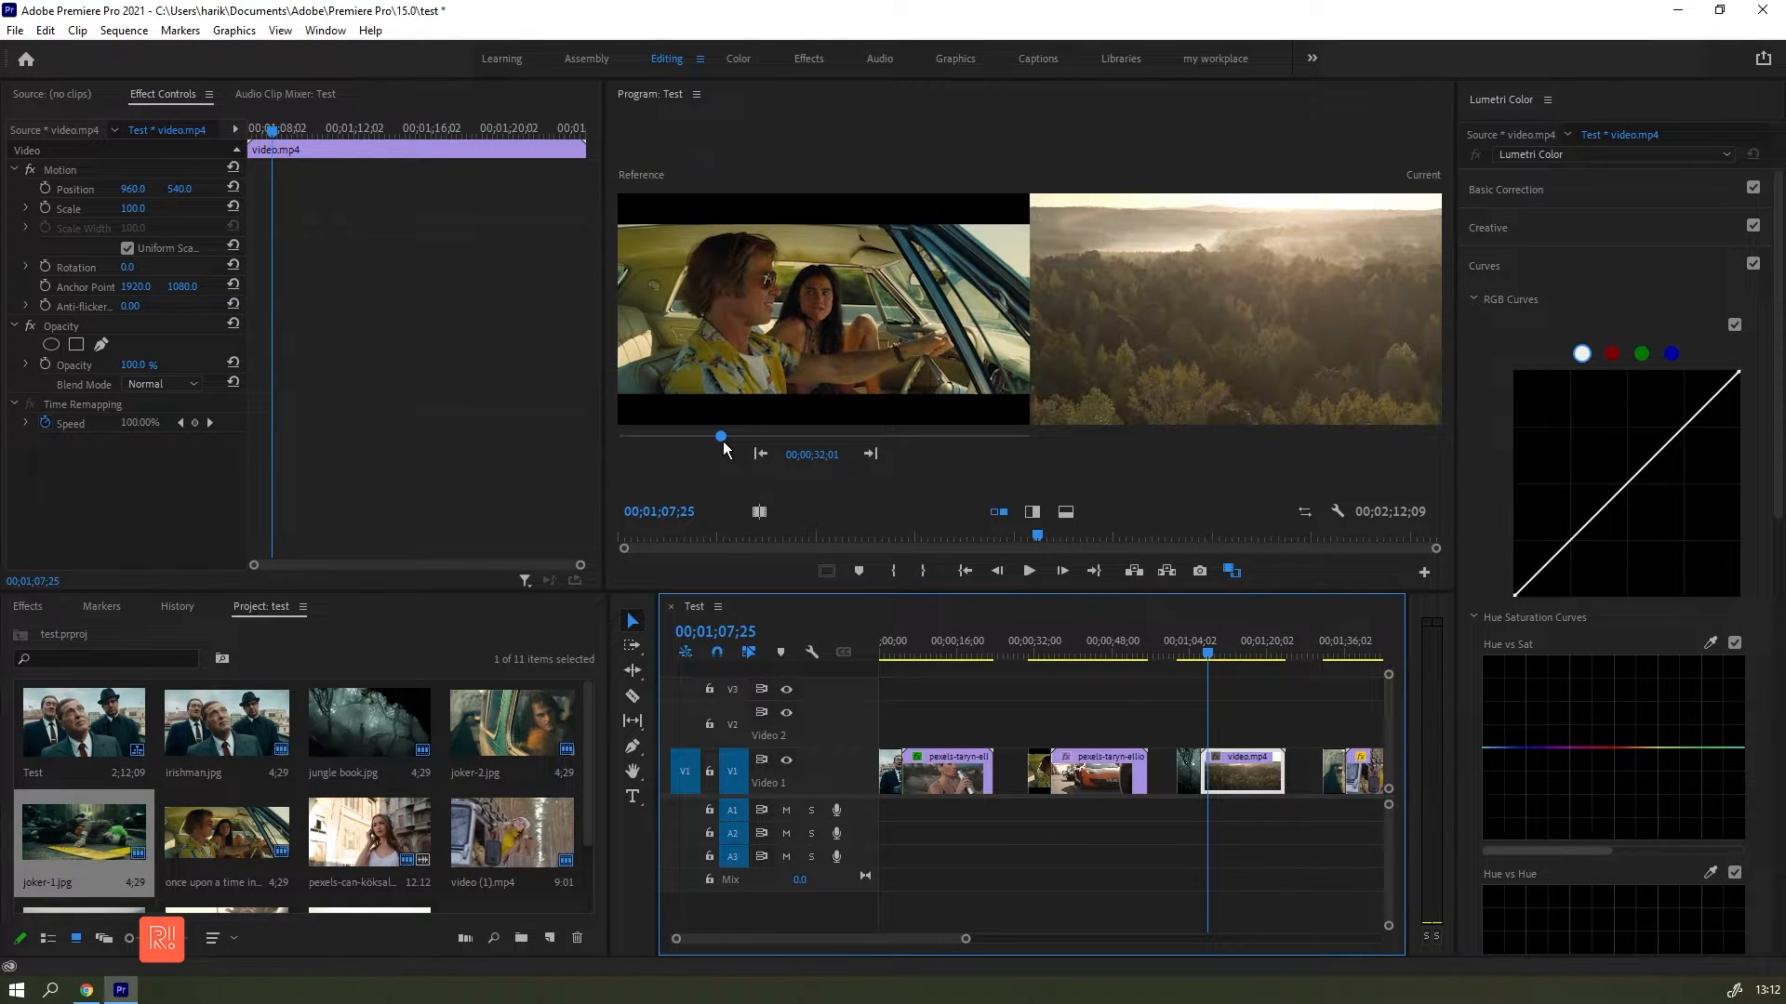
{"action": "left_click_drag", "start_coordinate": [722, 438], "coordinate": [812, 433]}
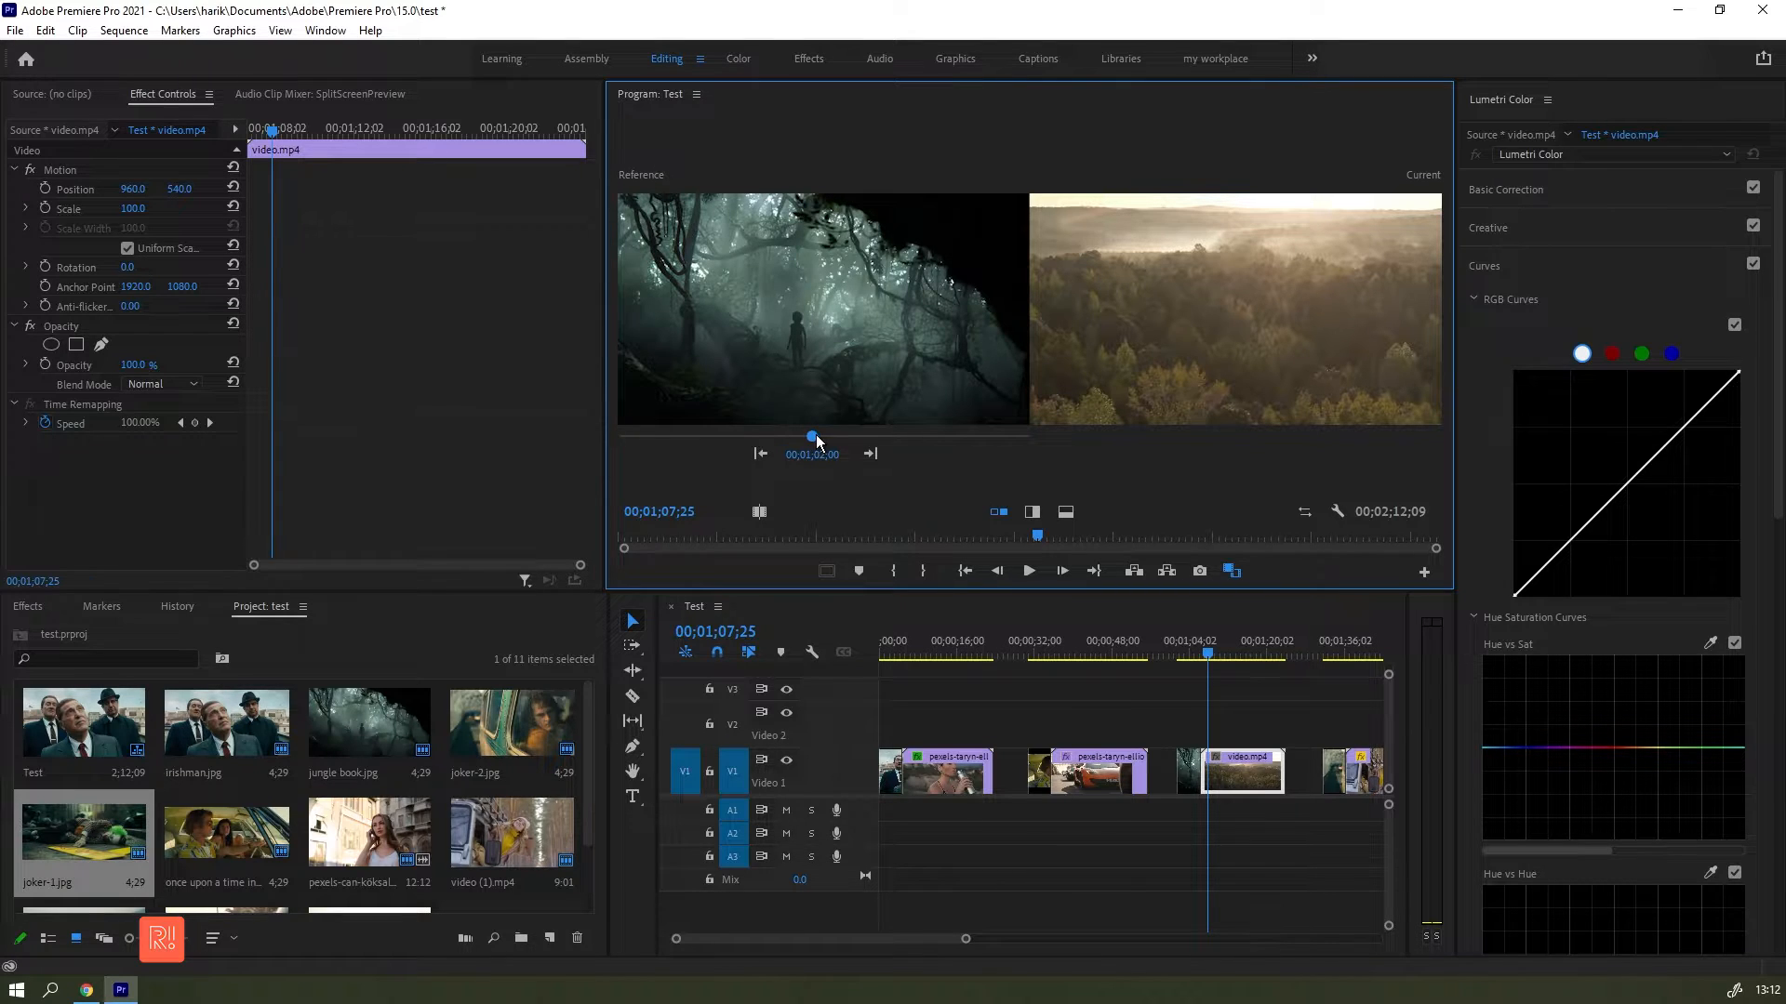
Step: Collapse the curve sections, turn off face detection and apply the color match to the forest clip
{"action": "left_click", "coordinate": [1475, 300]}
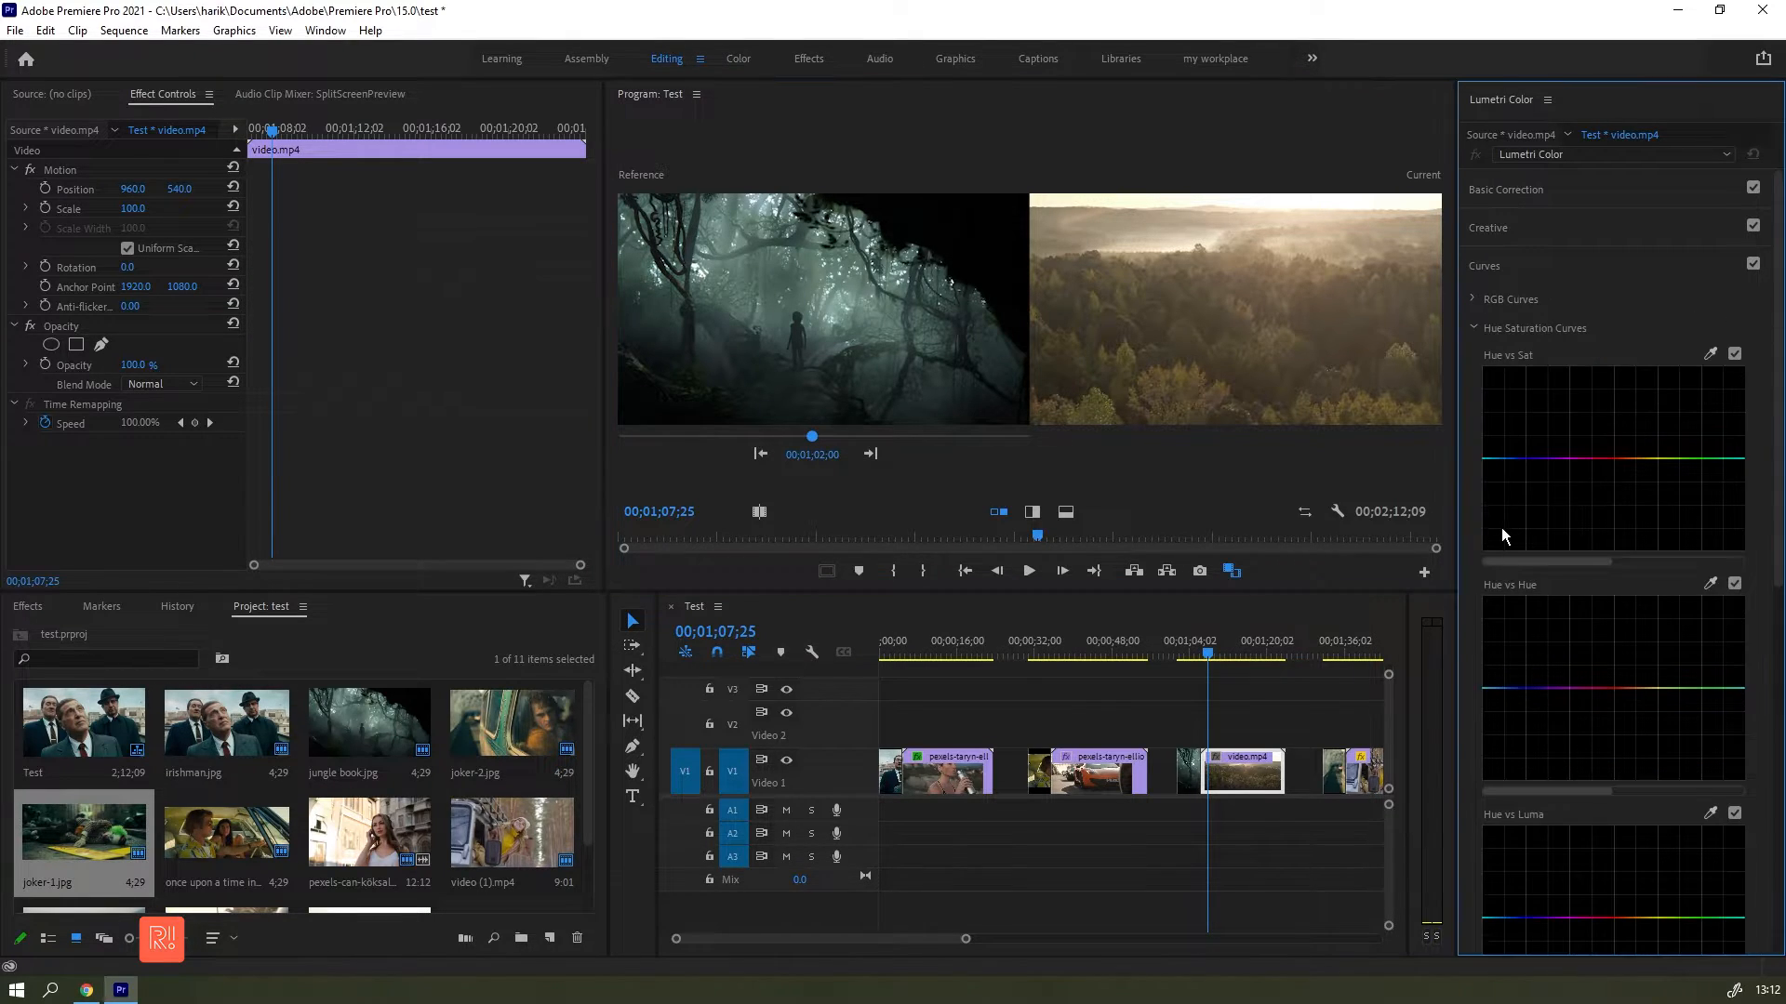
{"action": "left_click", "coordinate": [1473, 328]}
{"action": "left_click", "coordinate": [1554, 363]}
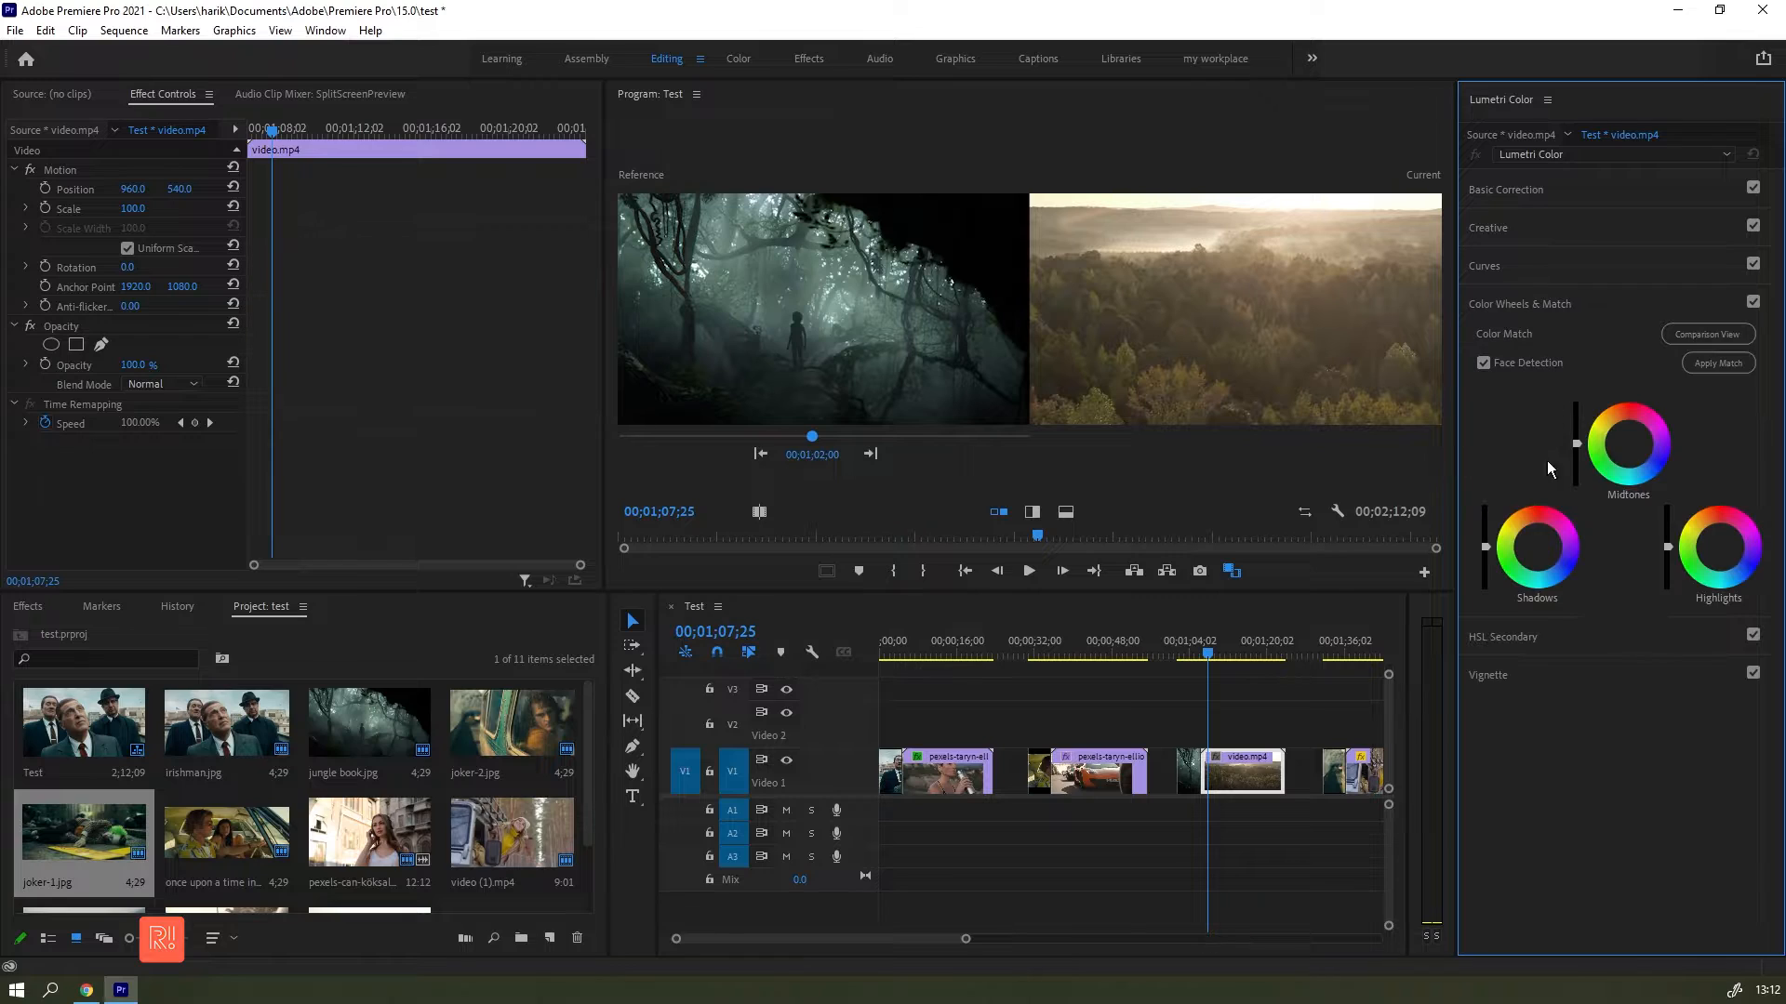
{"action": "left_click", "coordinate": [1525, 363]}
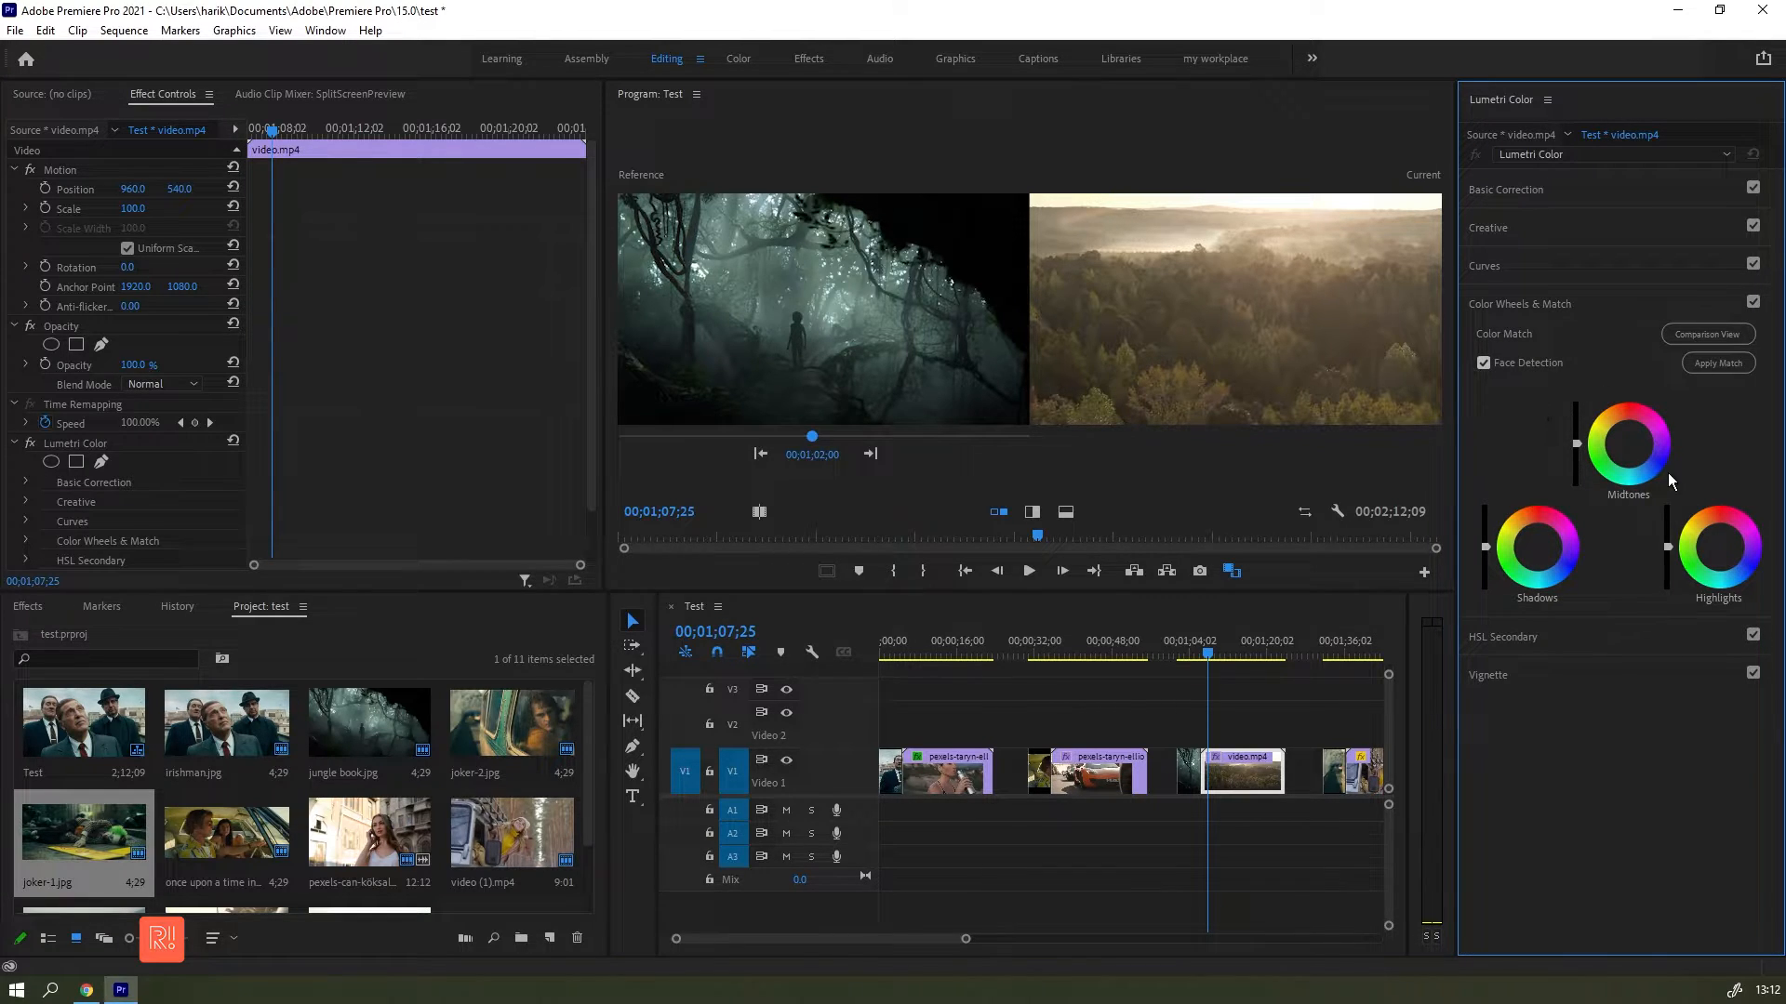
{"action": "left_click", "coordinate": [1723, 365]}
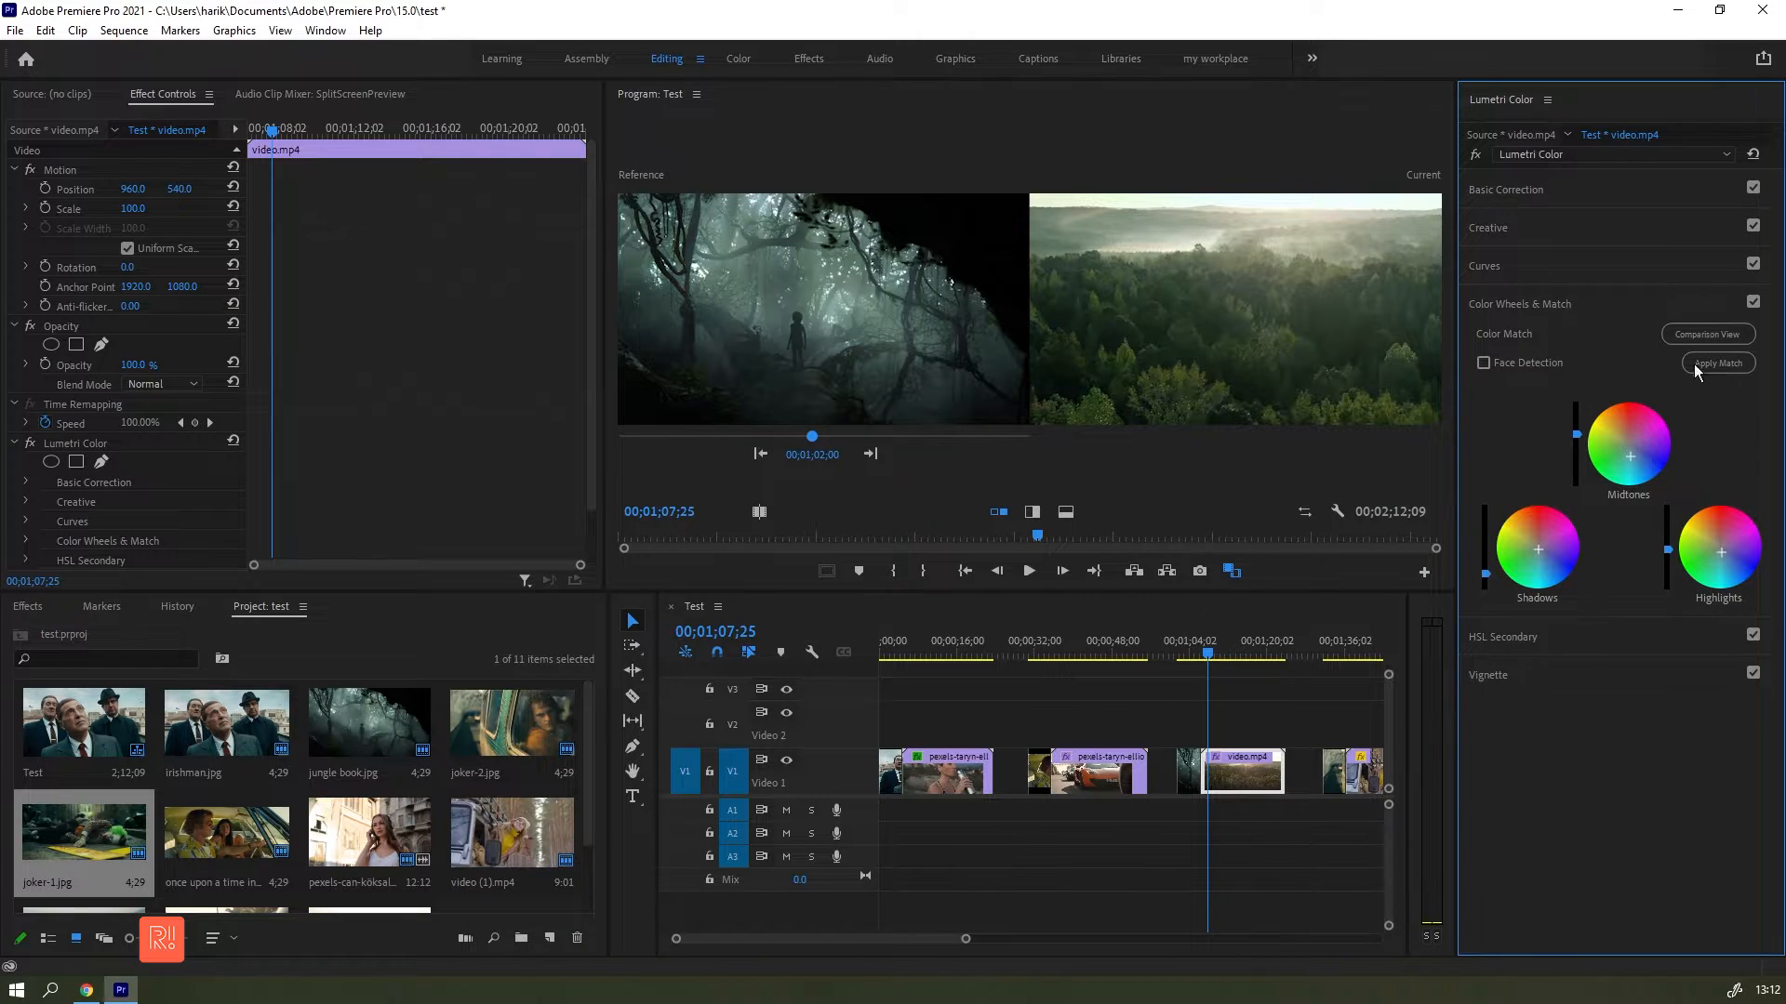
Step: Fine-tune the forest clip's tone settings in Basic Correction
{"action": "left_click", "coordinate": [1571, 189]}
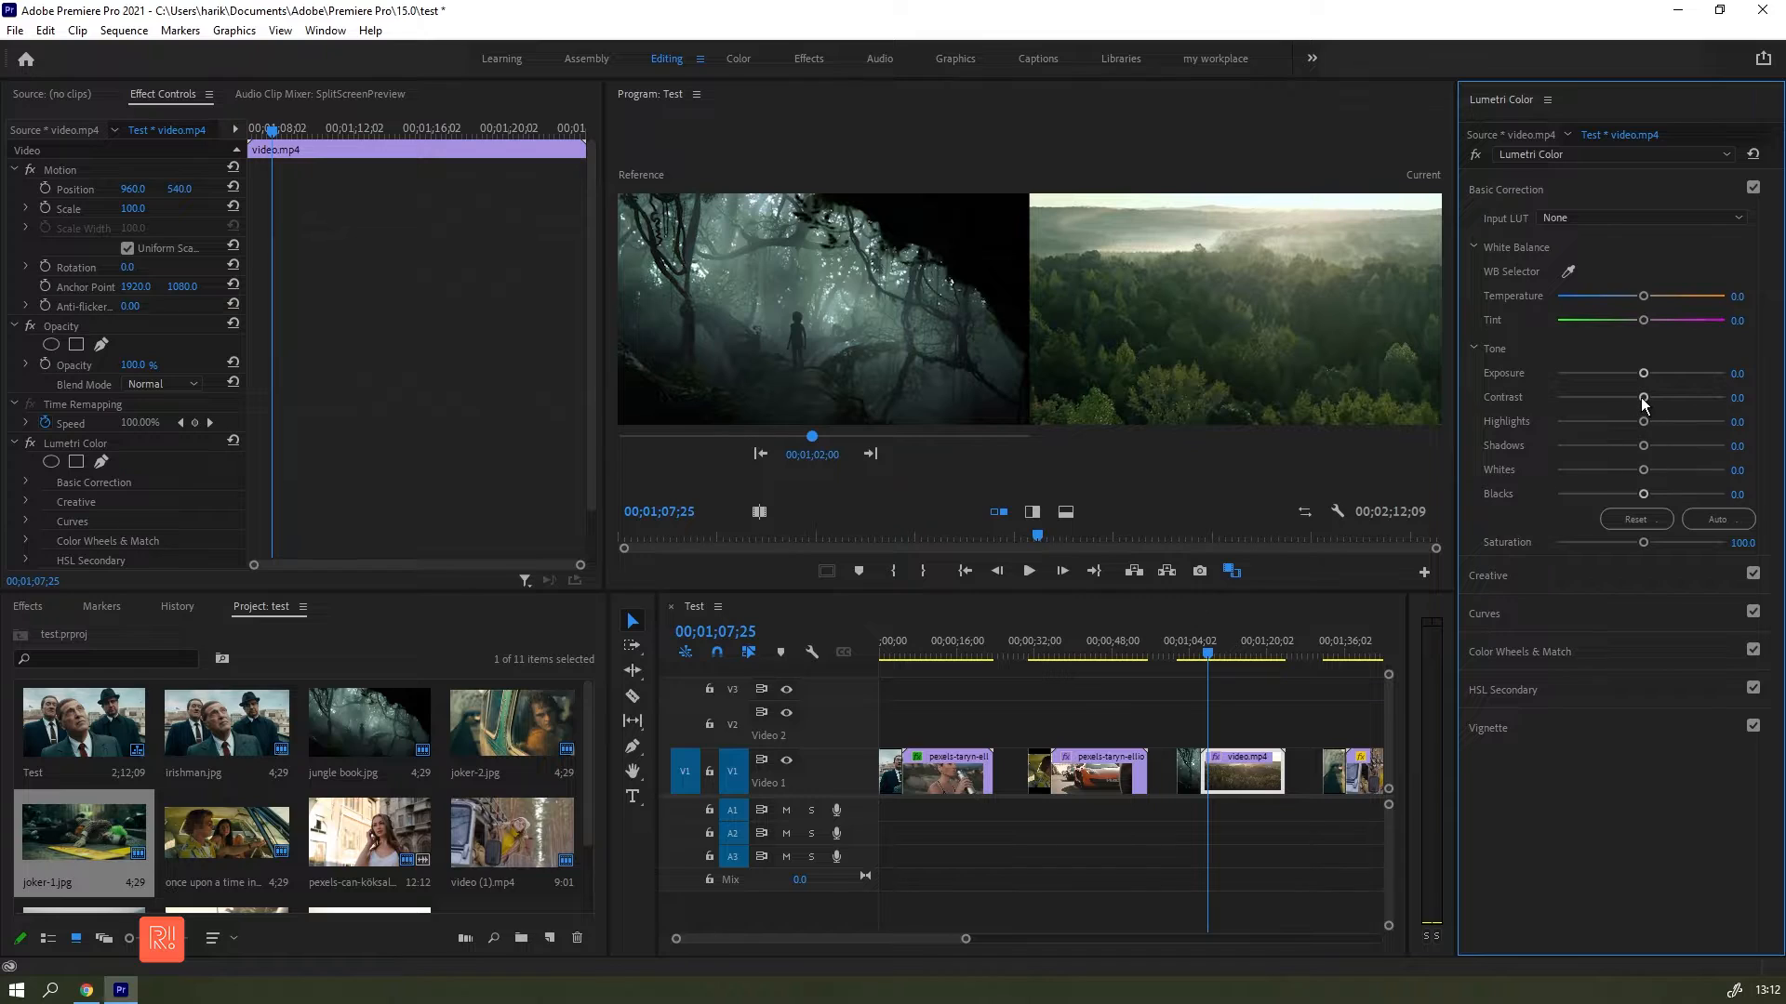
{"action": "left_click_drag", "start_coordinate": [1643, 400], "coordinate": [1638, 466]}
{"action": "left_click", "coordinate": [1543, 576]}
{"action": "left_click", "coordinate": [1527, 735]}
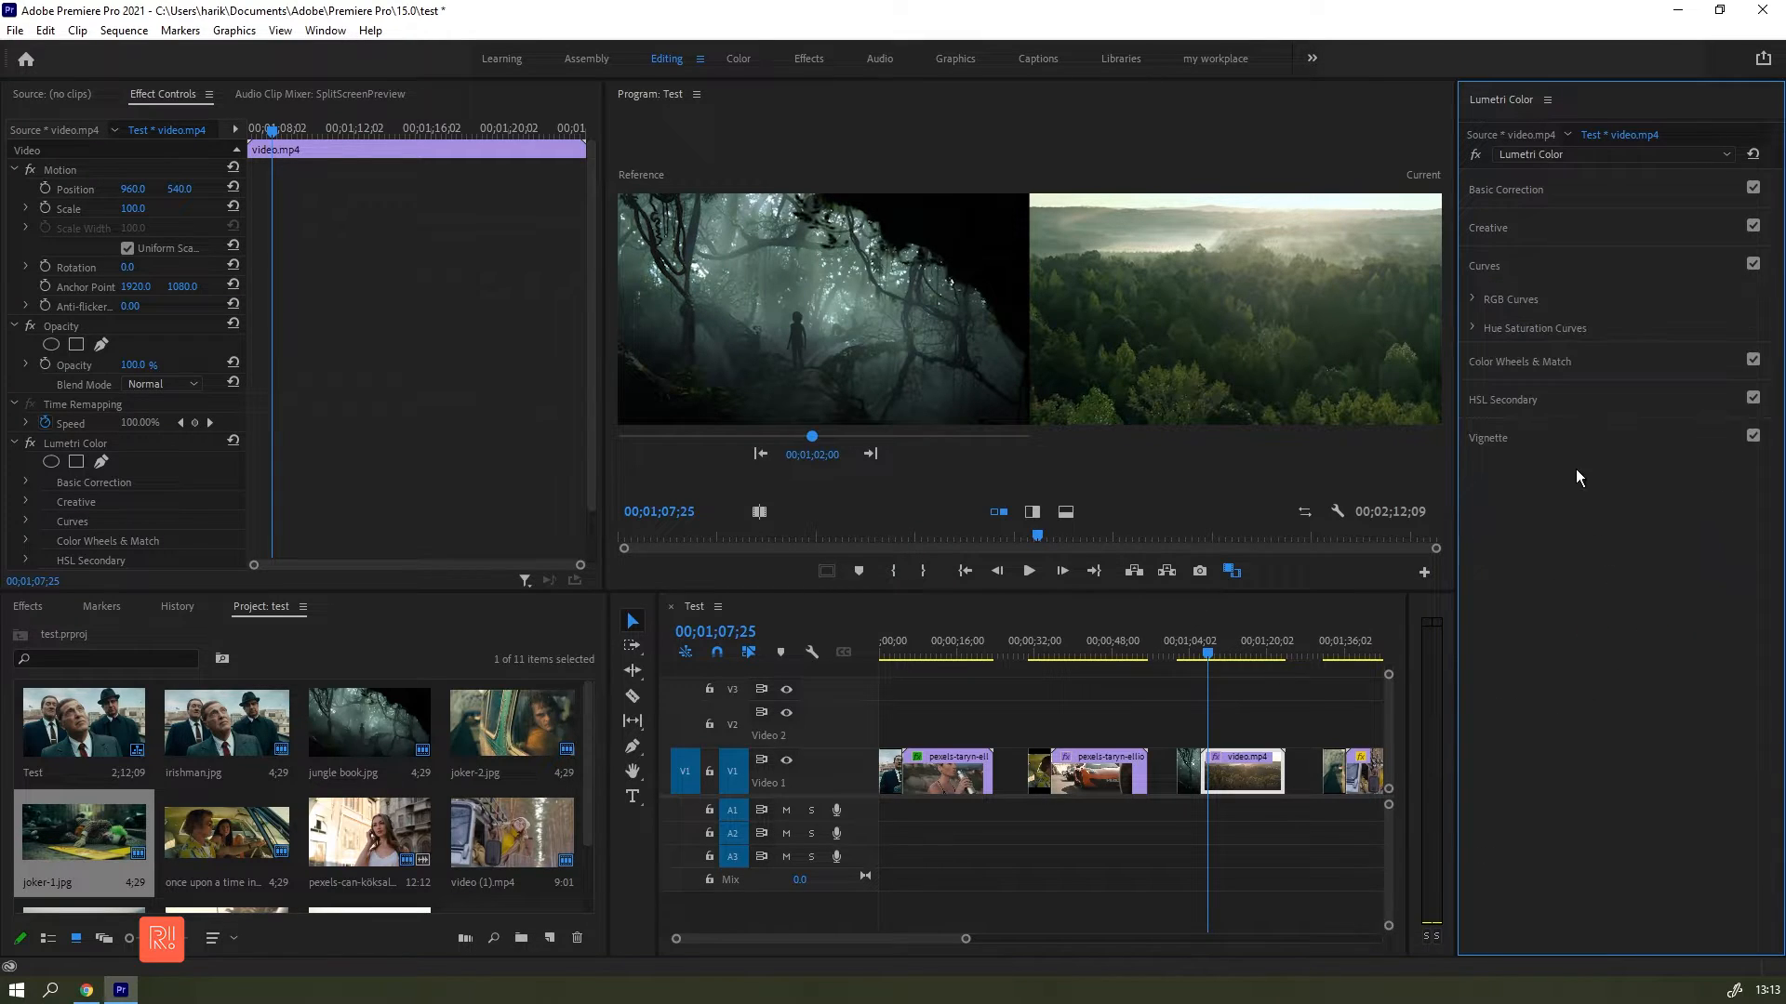
Step: Pull the midtones down on the forest clip's master RGB curve, add a shadow point and lift the black point
{"action": "left_click", "coordinate": [1476, 298]}
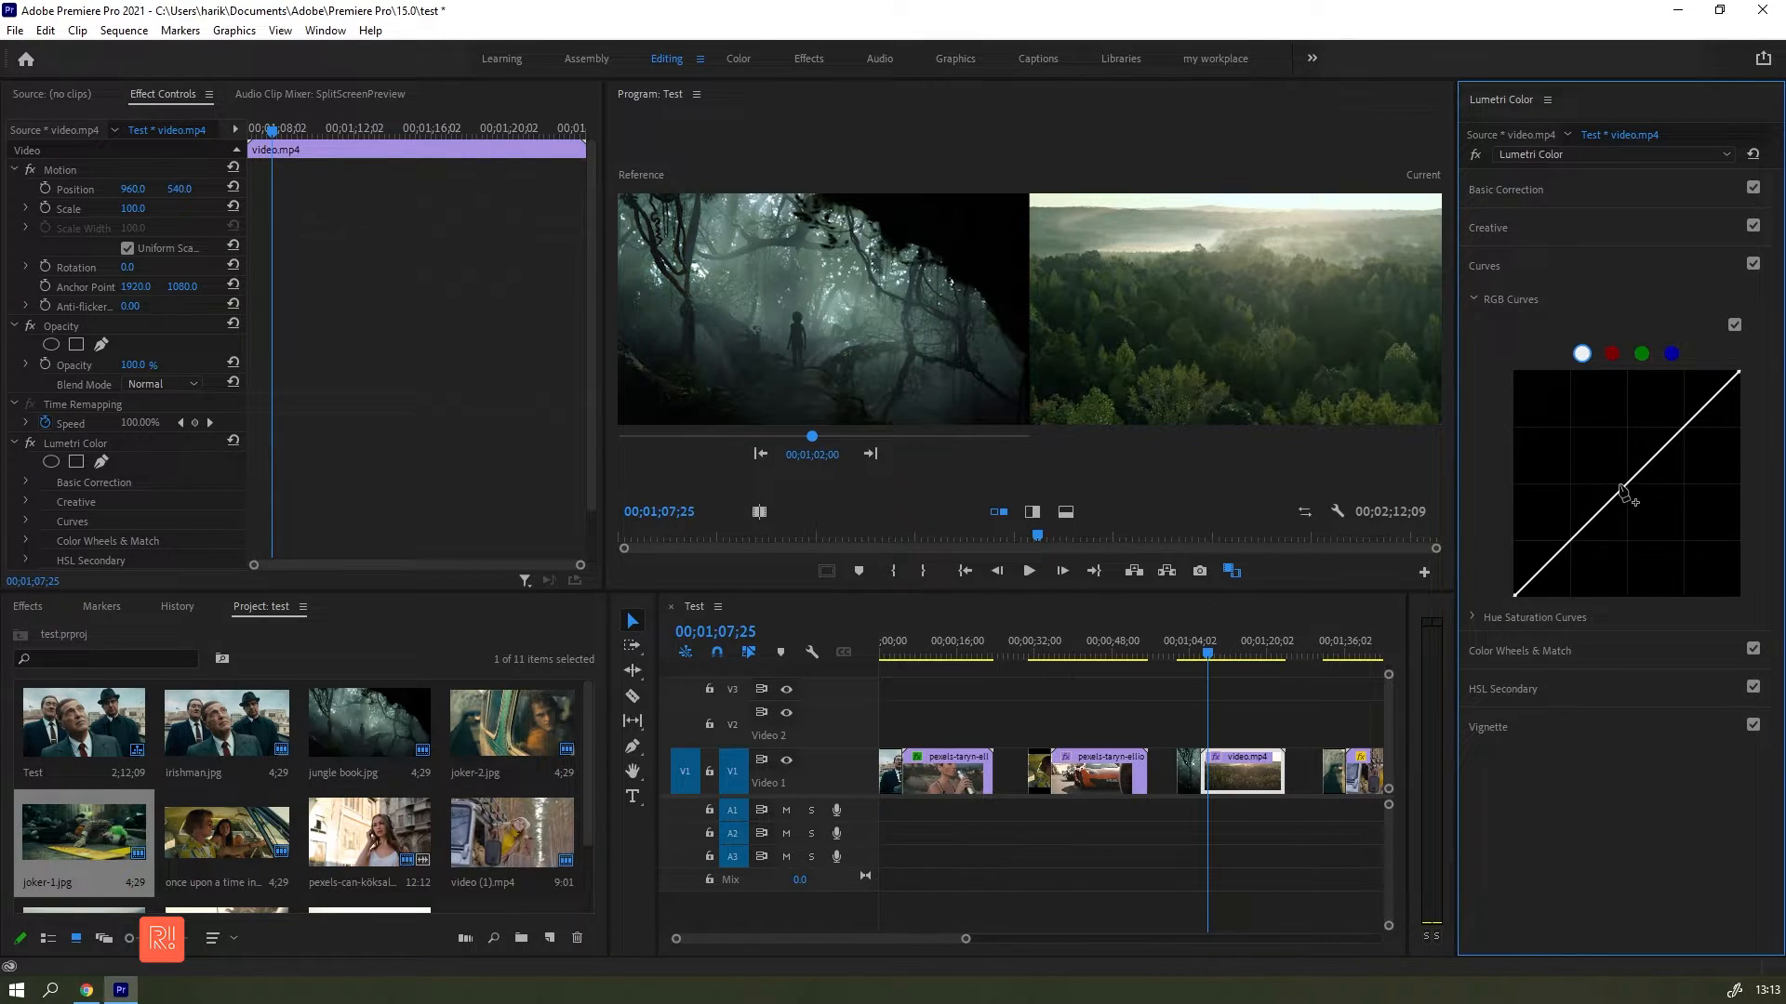
{"action": "left_click_drag", "start_coordinate": [1623, 487], "coordinate": [1628, 499]}
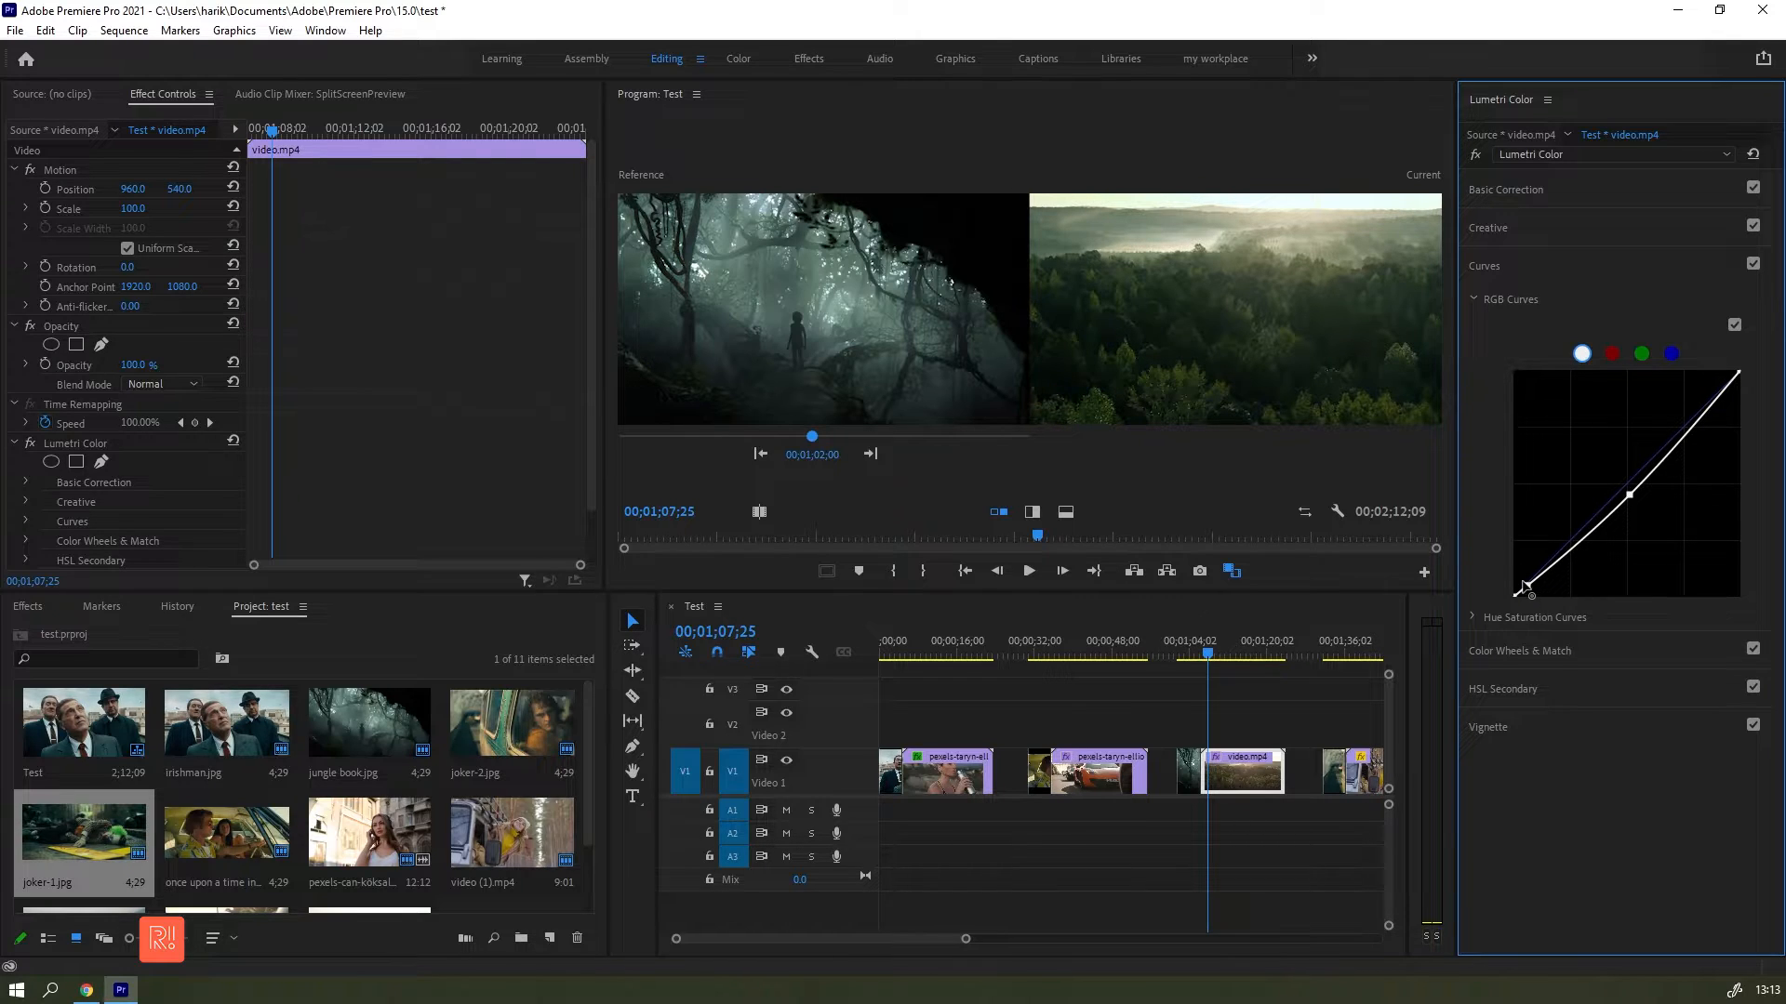
{"action": "left_click_drag", "start_coordinate": [1522, 589], "coordinate": [1522, 585]}
{"action": "key", "text": "ctrl+z"}
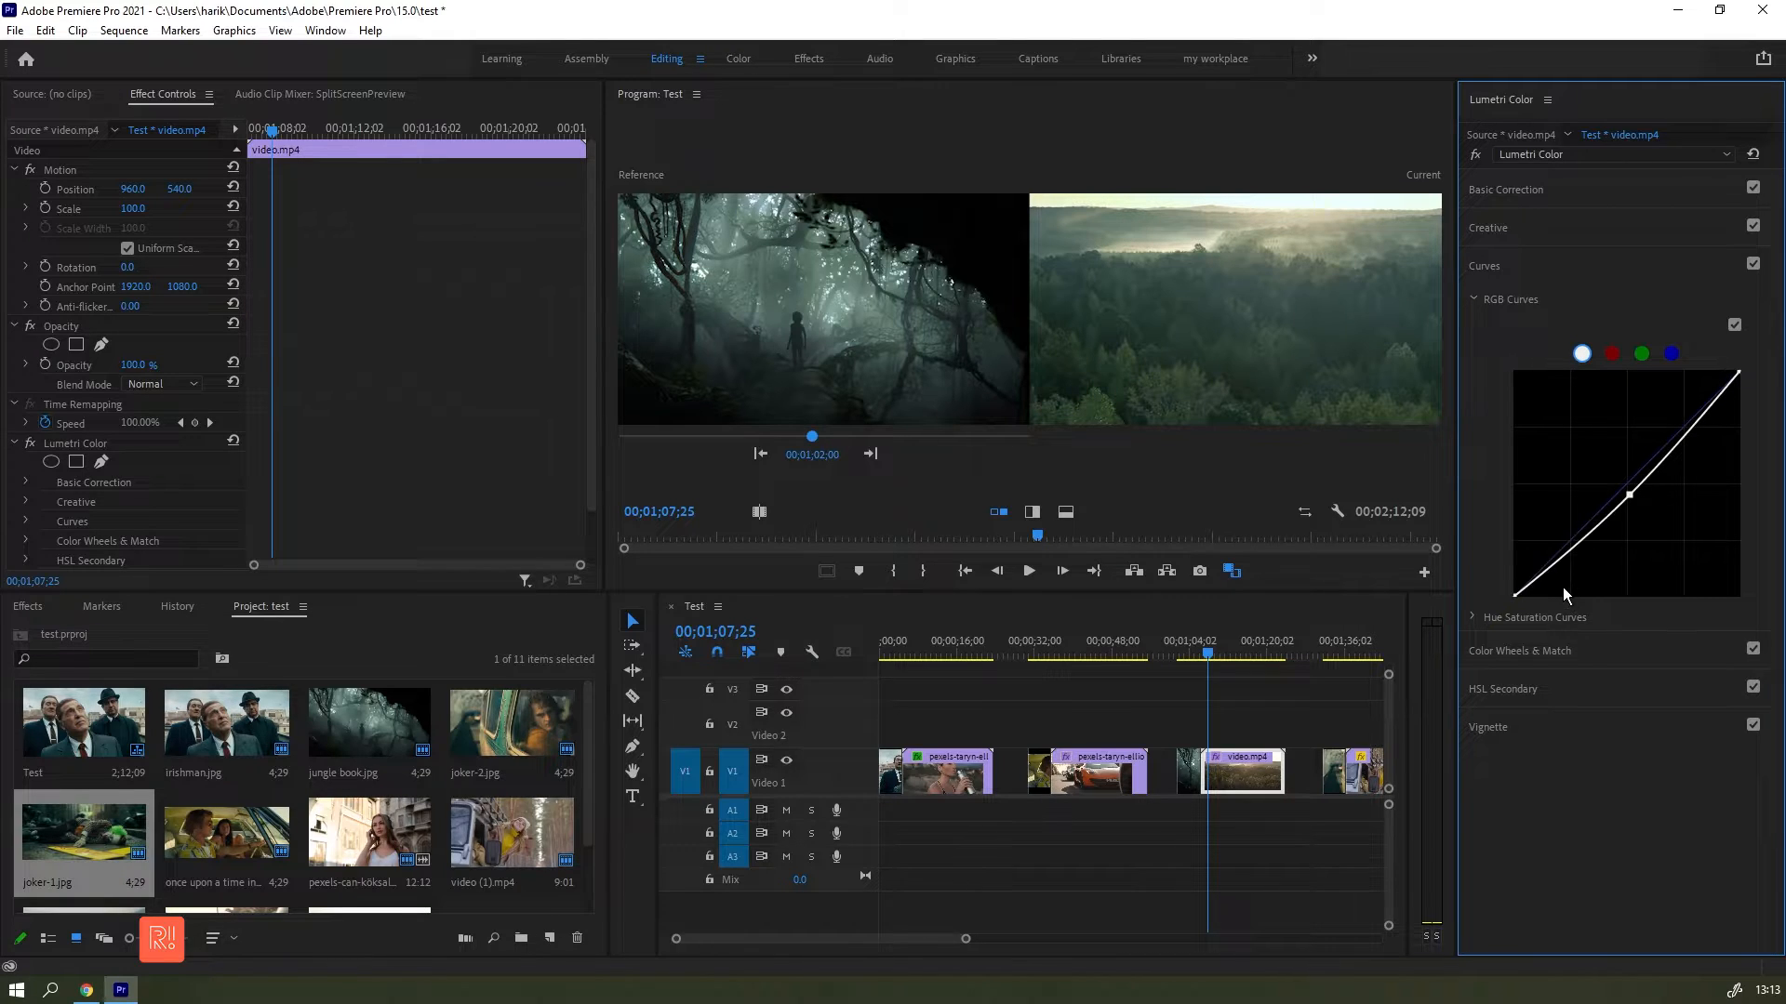
{"action": "left_click", "coordinate": [1531, 584]}
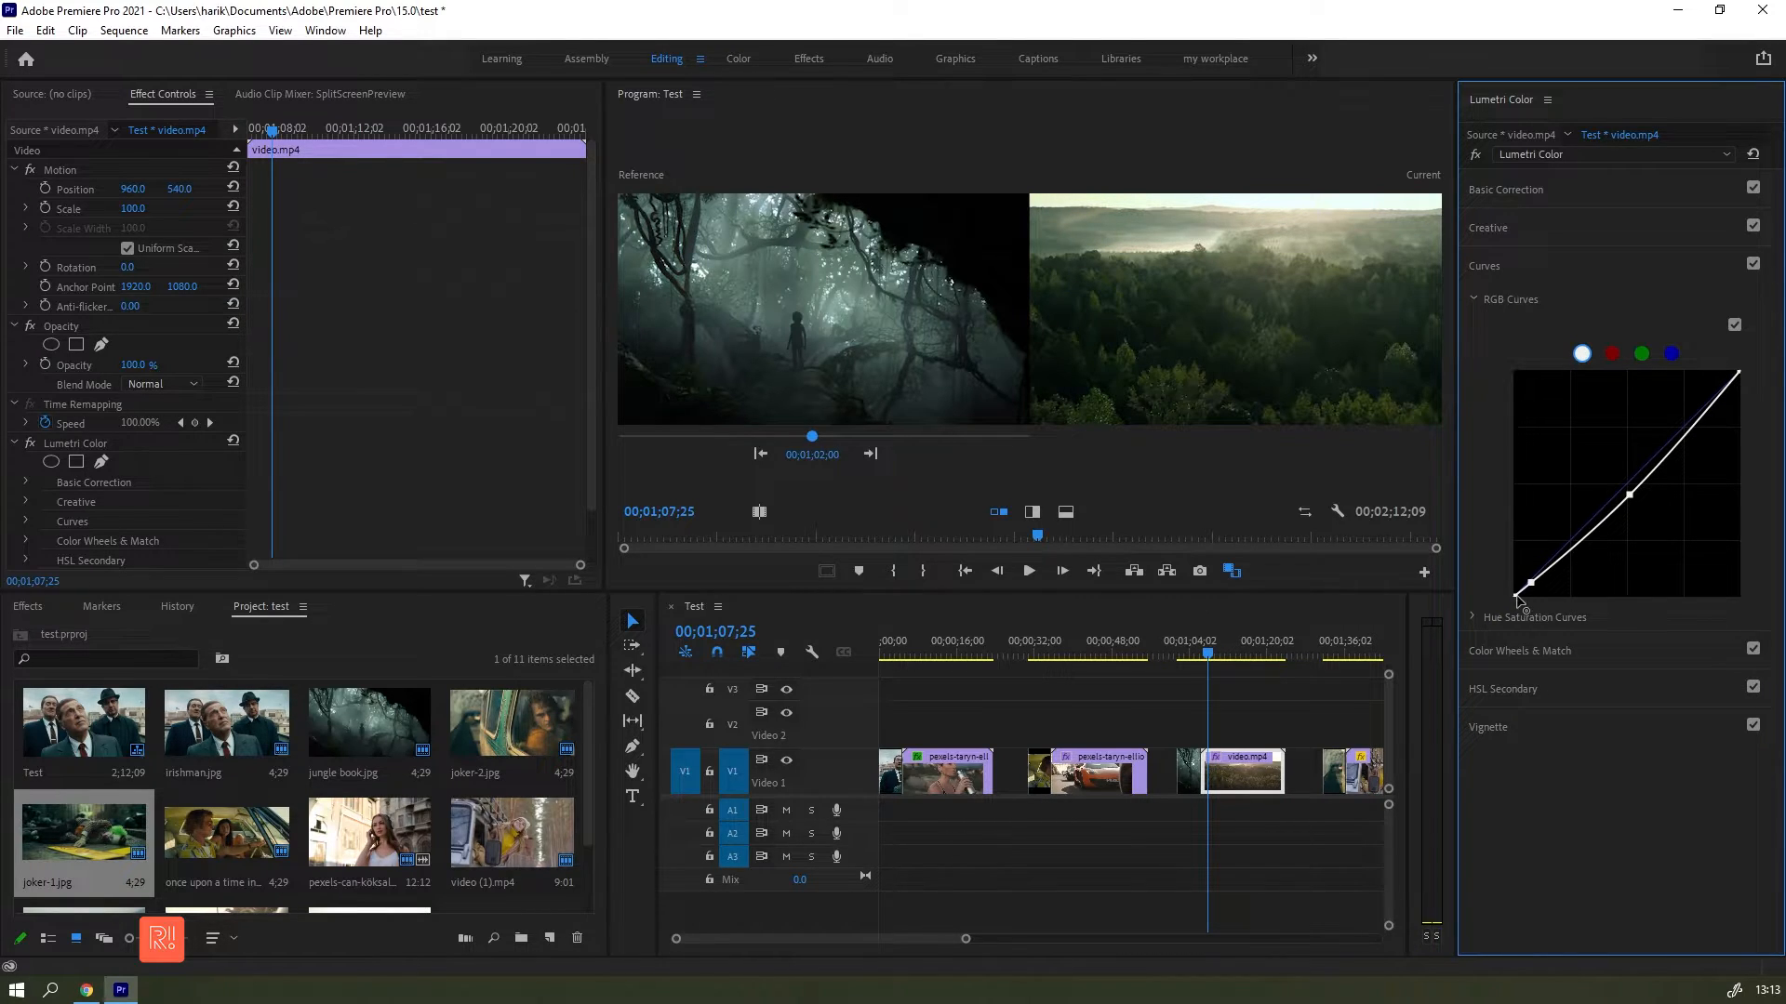
{"action": "left_click_drag", "start_coordinate": [1515, 595], "coordinate": [1547, 564]}
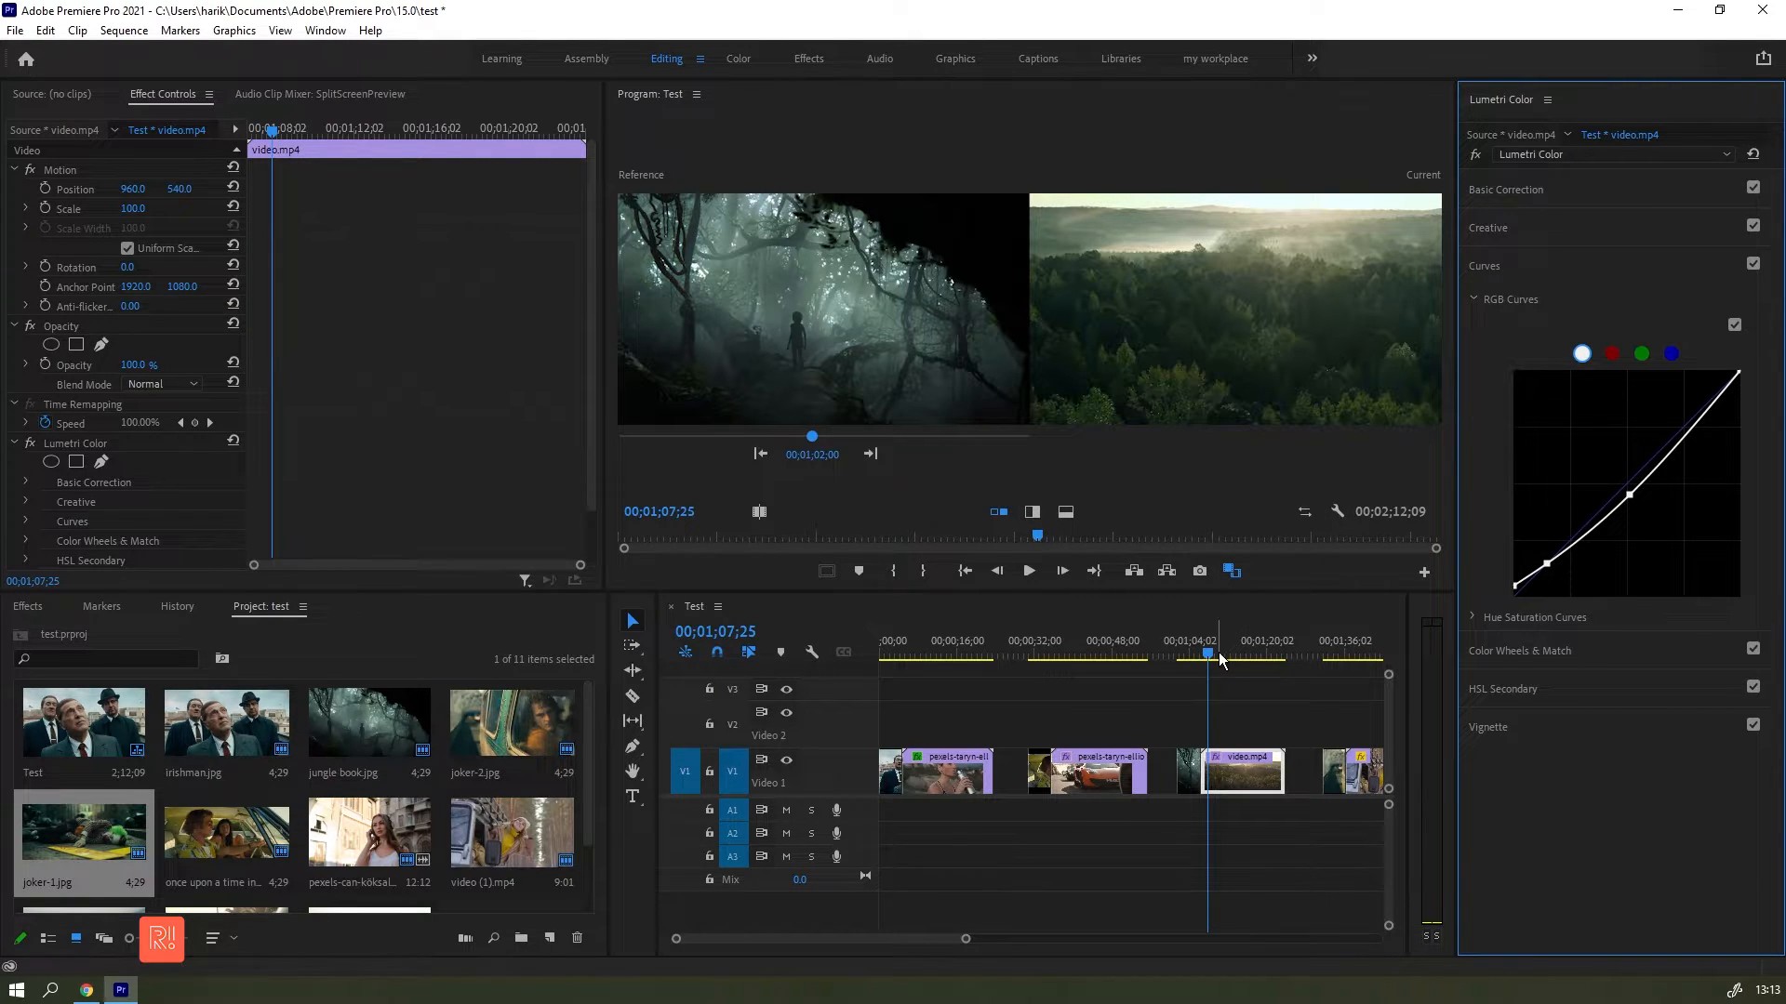
Step: Push the forest clip's midtones further toward cyan, nudge its highlights color balance, and scrub the clip to review the grade
{"action": "left_click_drag", "start_coordinate": [1230, 651], "coordinate": [1247, 651]}
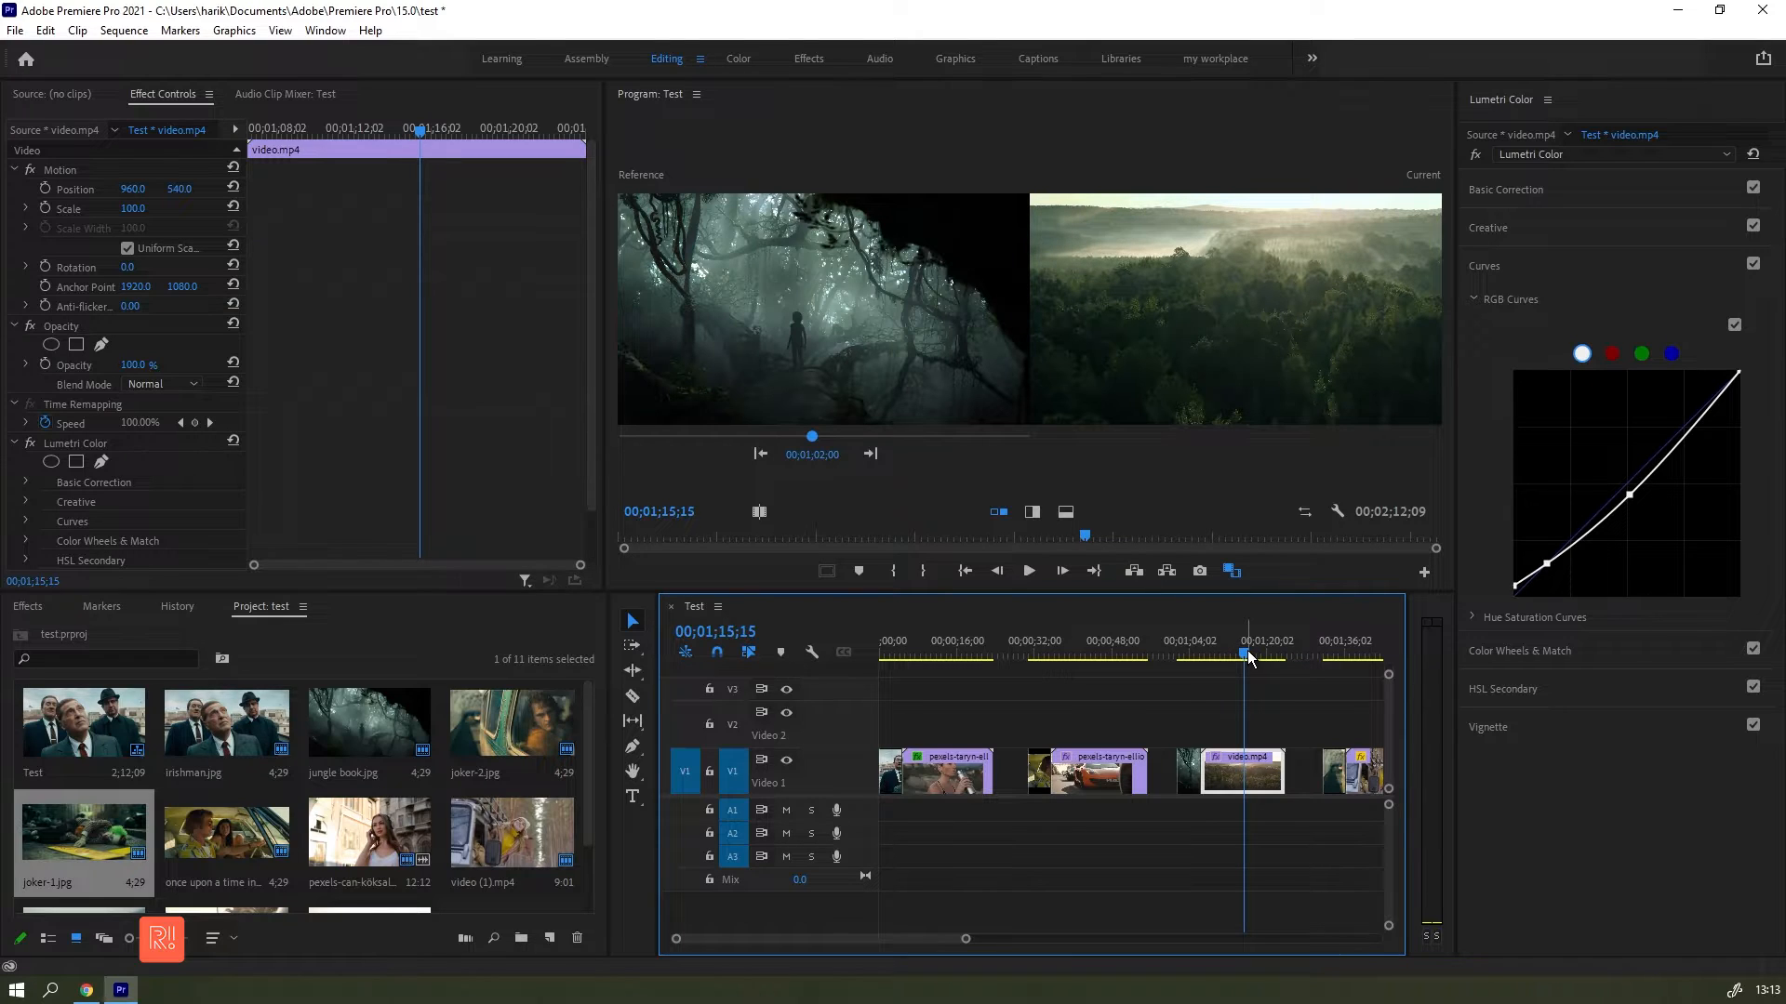
{"action": "left_click", "coordinate": [1553, 651]}
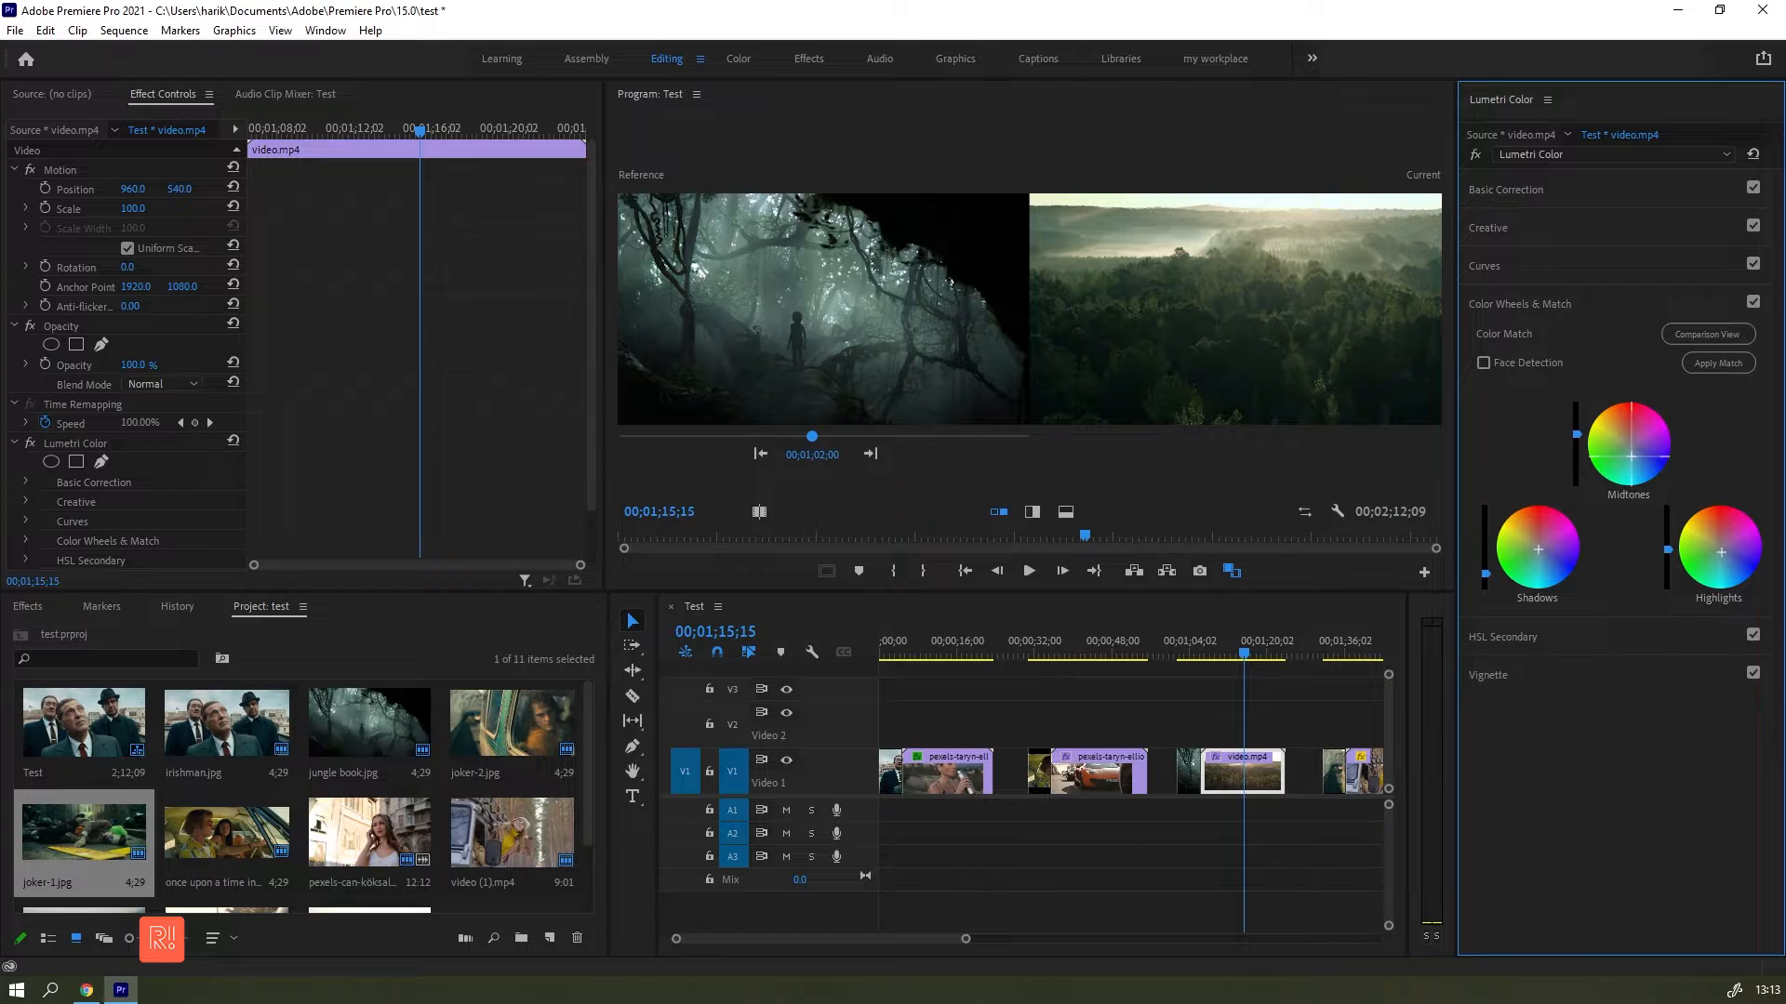
{"action": "left_click_drag", "start_coordinate": [1631, 456], "coordinate": [1631, 462]}
{"action": "left_click_drag", "start_coordinate": [1720, 555], "coordinate": [1721, 554]}
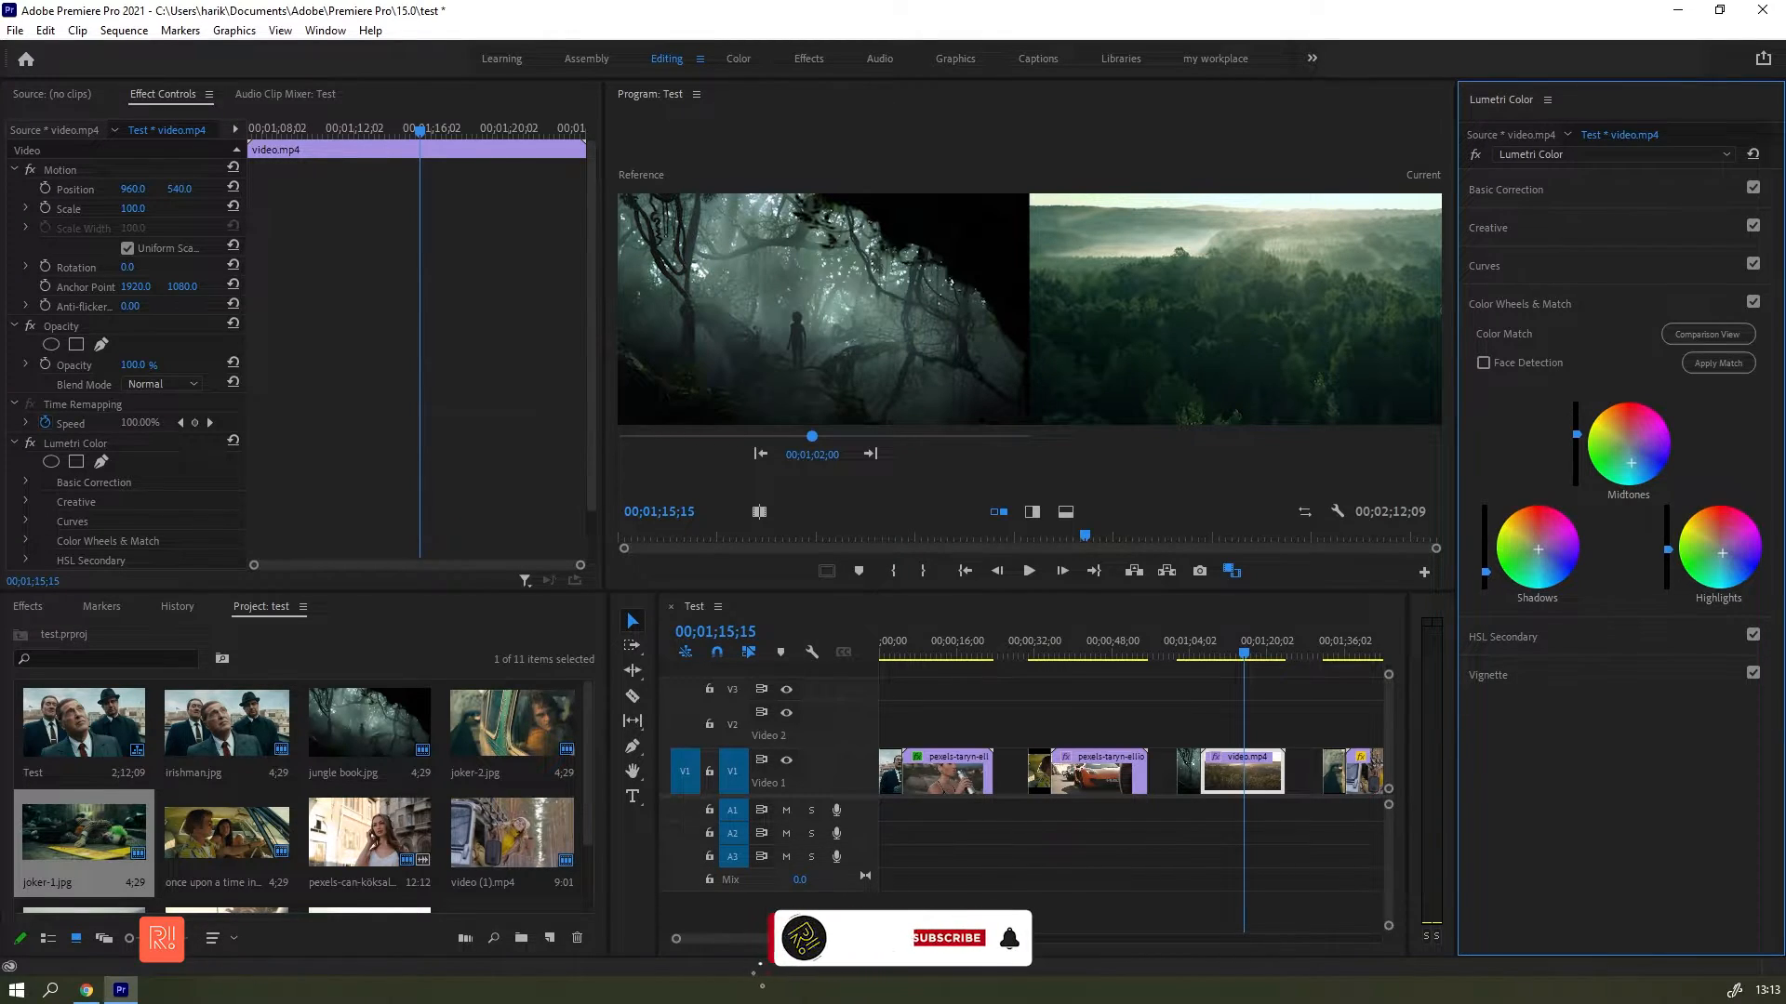
{"action": "left_click", "coordinate": [1200, 652]}
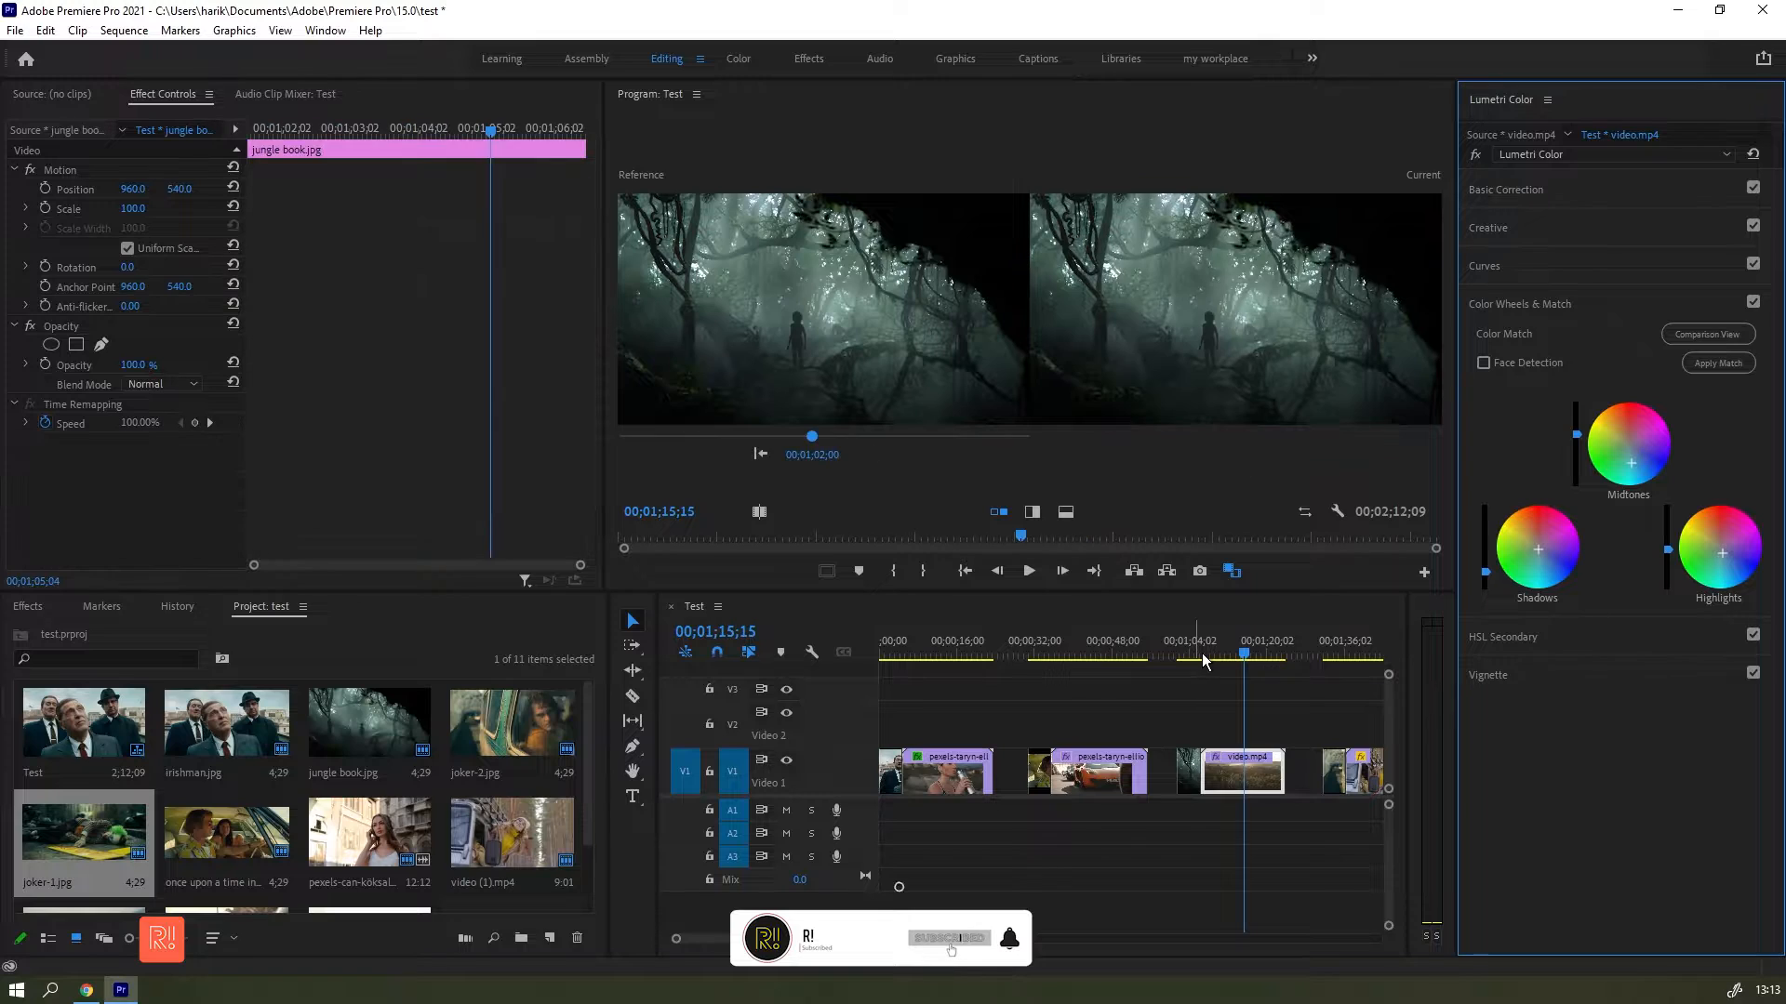
{"action": "left_click_drag", "start_coordinate": [1203, 653], "coordinate": [1248, 657]}
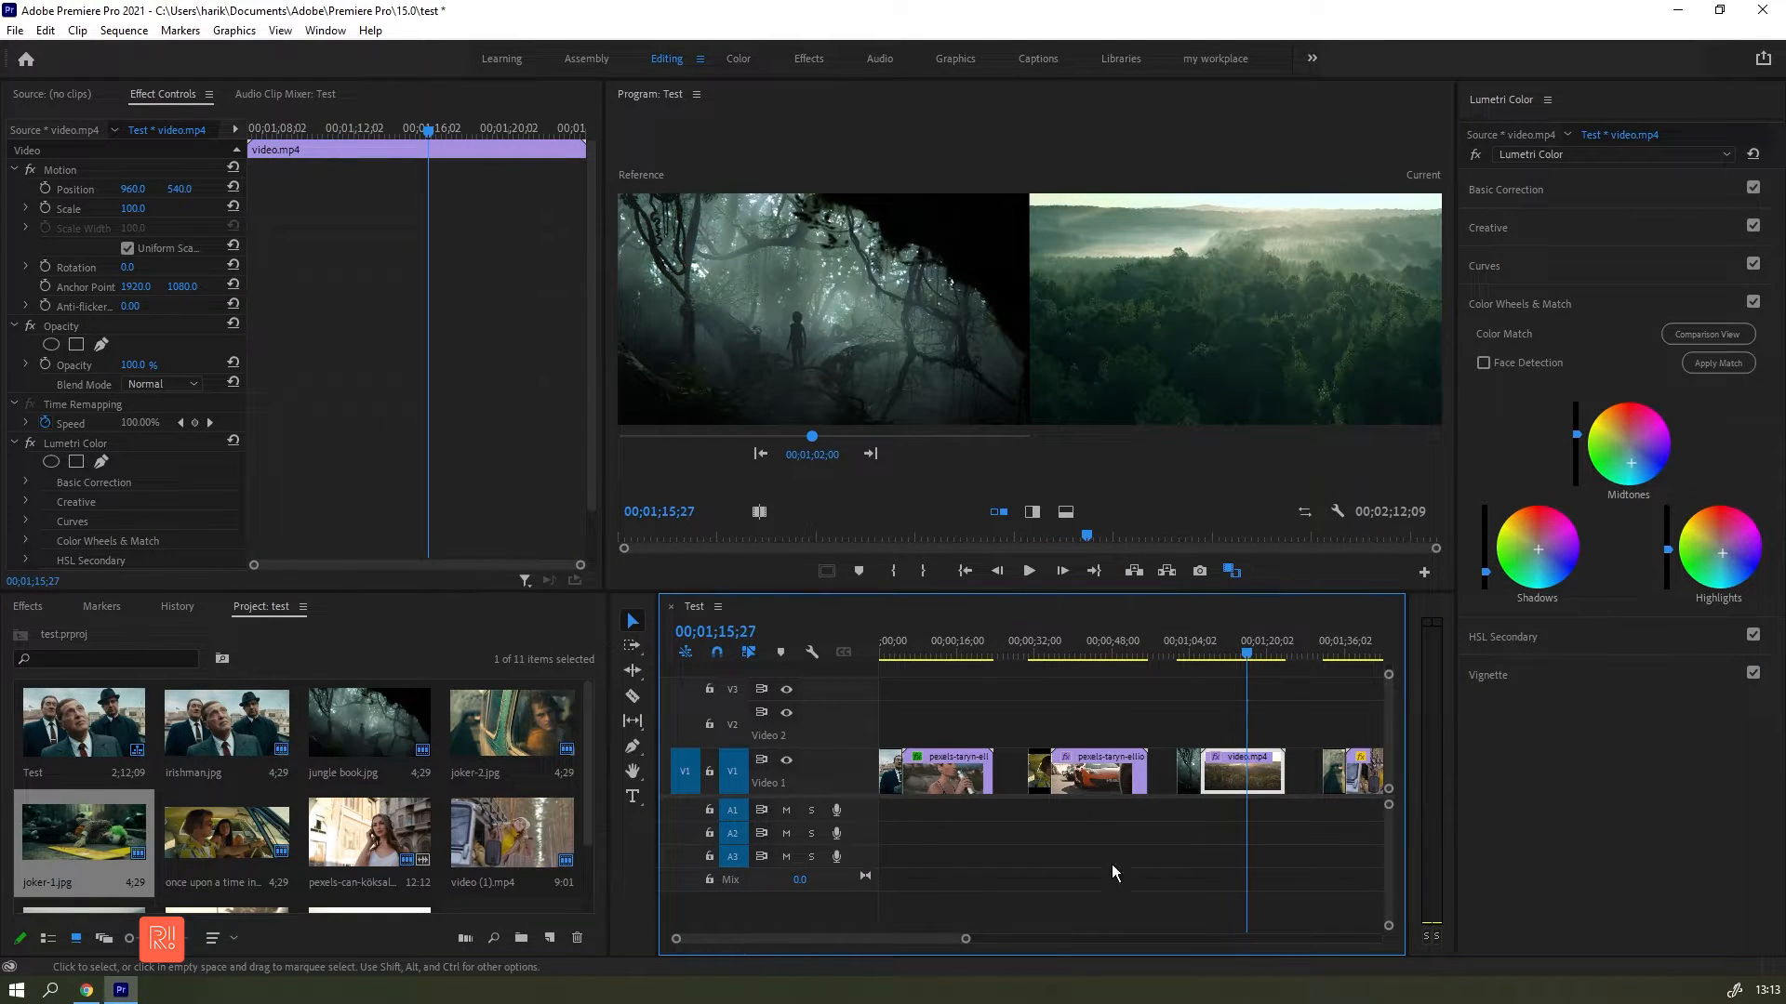
Step: Set the van clip video (1).mp4 at 00;01;38;19 as current frame and the bus window still at 00;01;33;22 as reference
{"action": "left_click_drag", "start_coordinate": [965, 939], "coordinate": [1043, 939]}
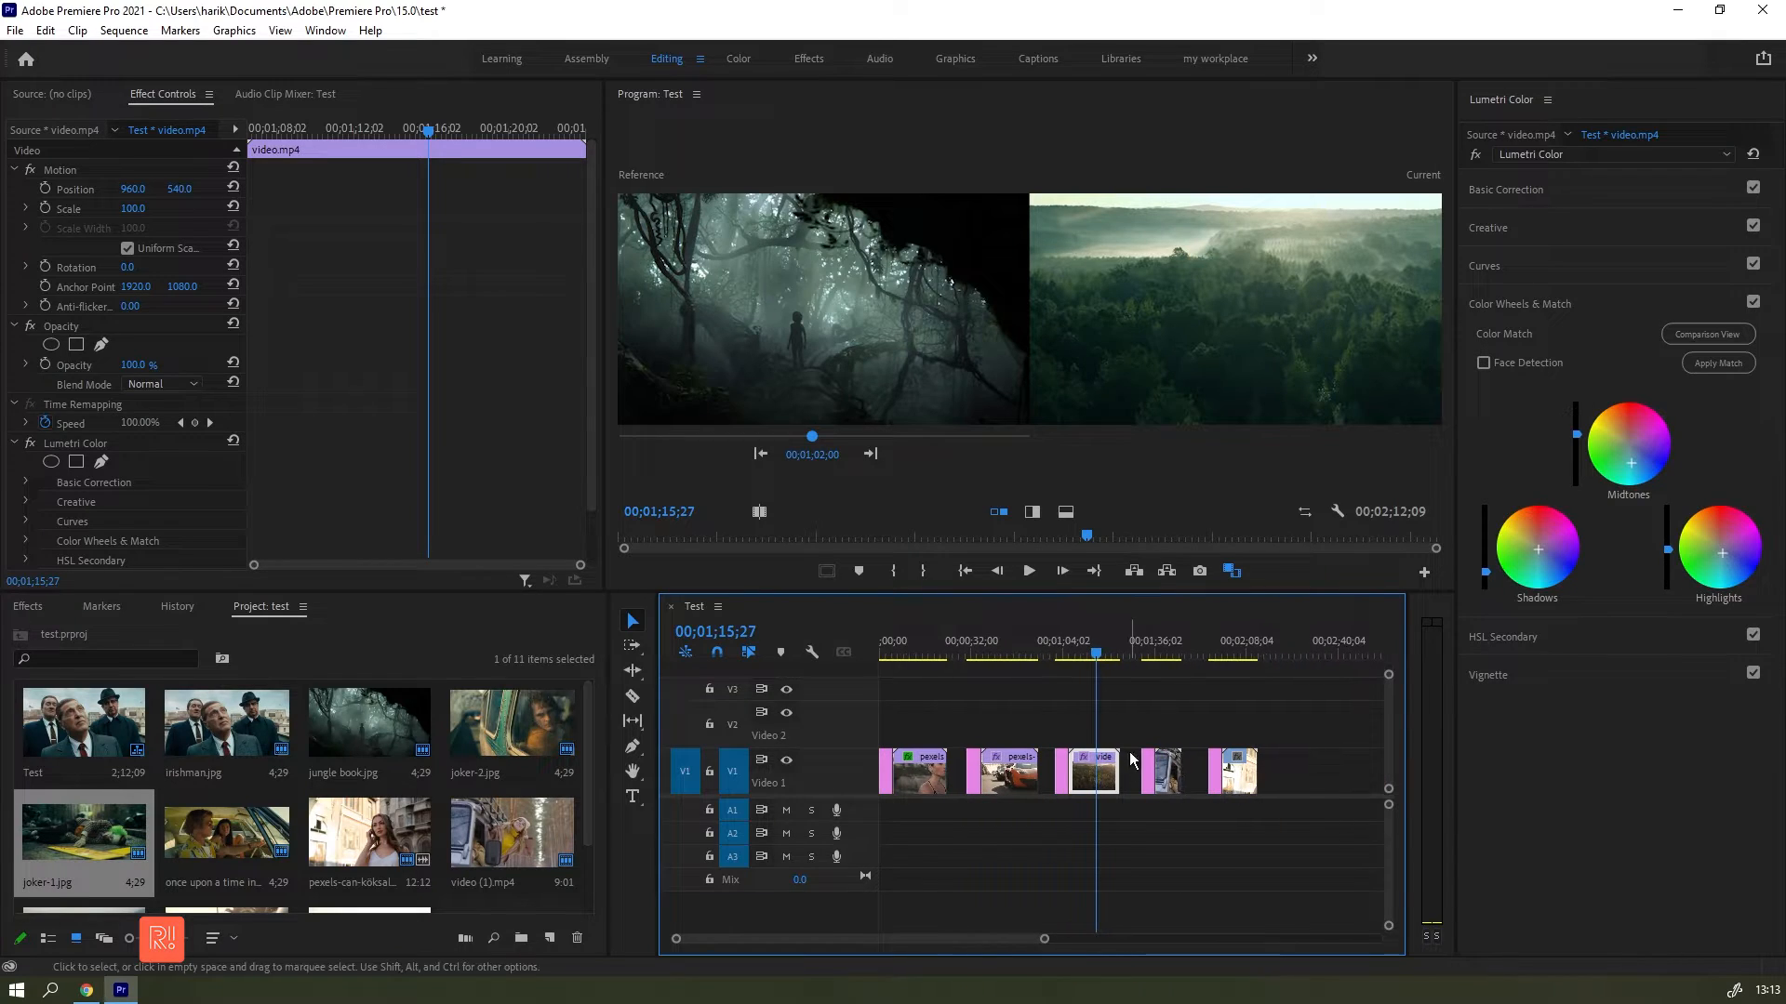
{"action": "left_click_drag", "start_coordinate": [1129, 654], "coordinate": [1165, 659]}
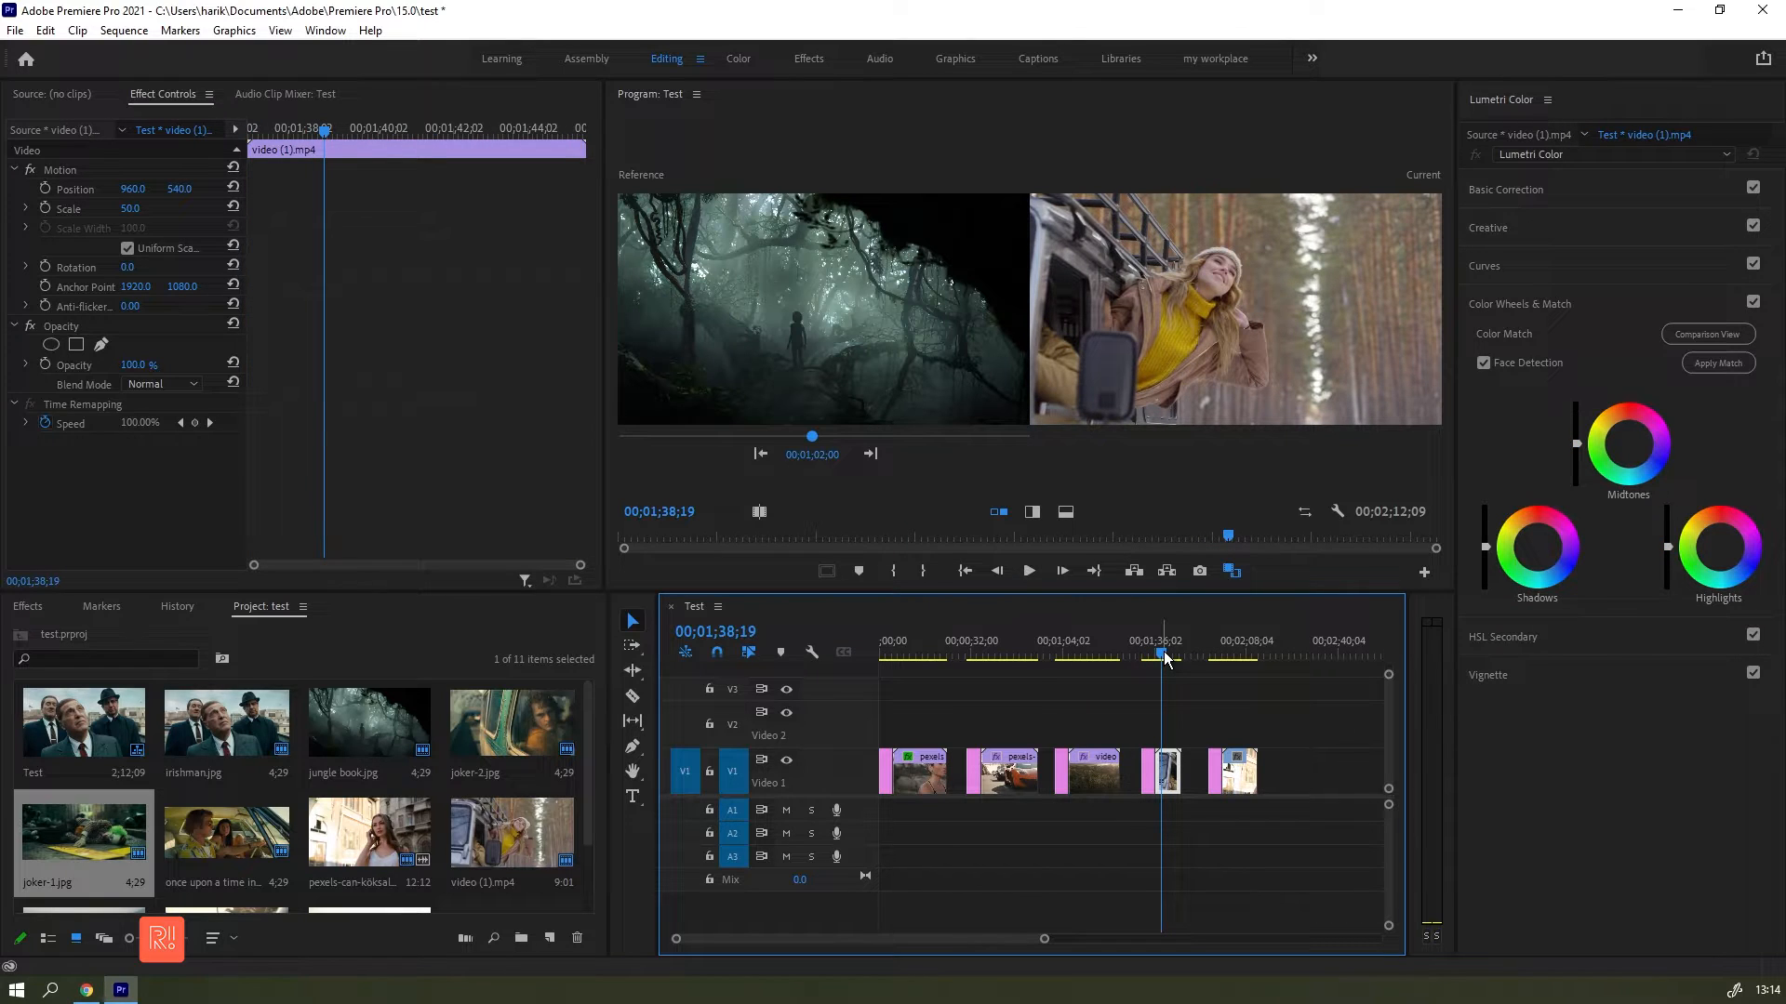
{"action": "left_click", "coordinate": [817, 437]}
{"action": "left_click_drag", "start_coordinate": [816, 436], "coordinate": [883, 436]}
{"action": "left_click", "coordinate": [885, 433]}
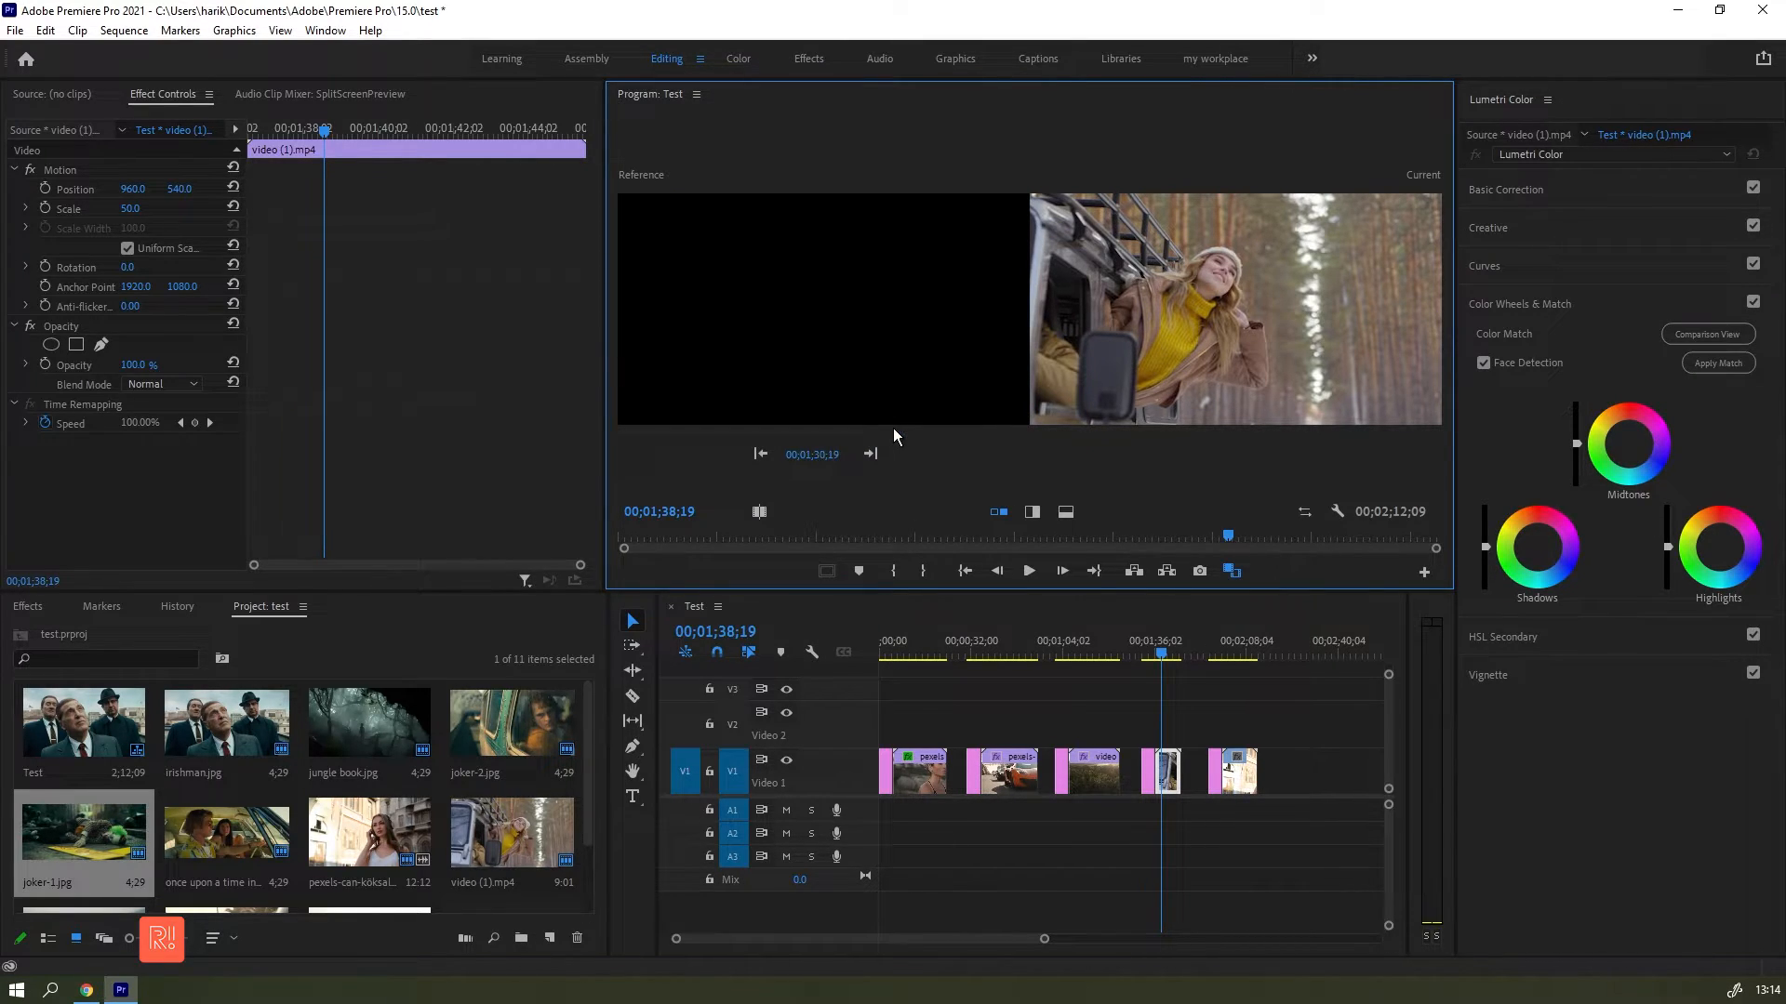
{"action": "mouse_move", "coordinate": [893, 428]}
{"action": "left_mouse_down"}
{"action": "mouse_move", "coordinate": [859, 432]}
{"action": "mouse_move", "coordinate": [903, 429]}
{"action": "left_mouse_up"}
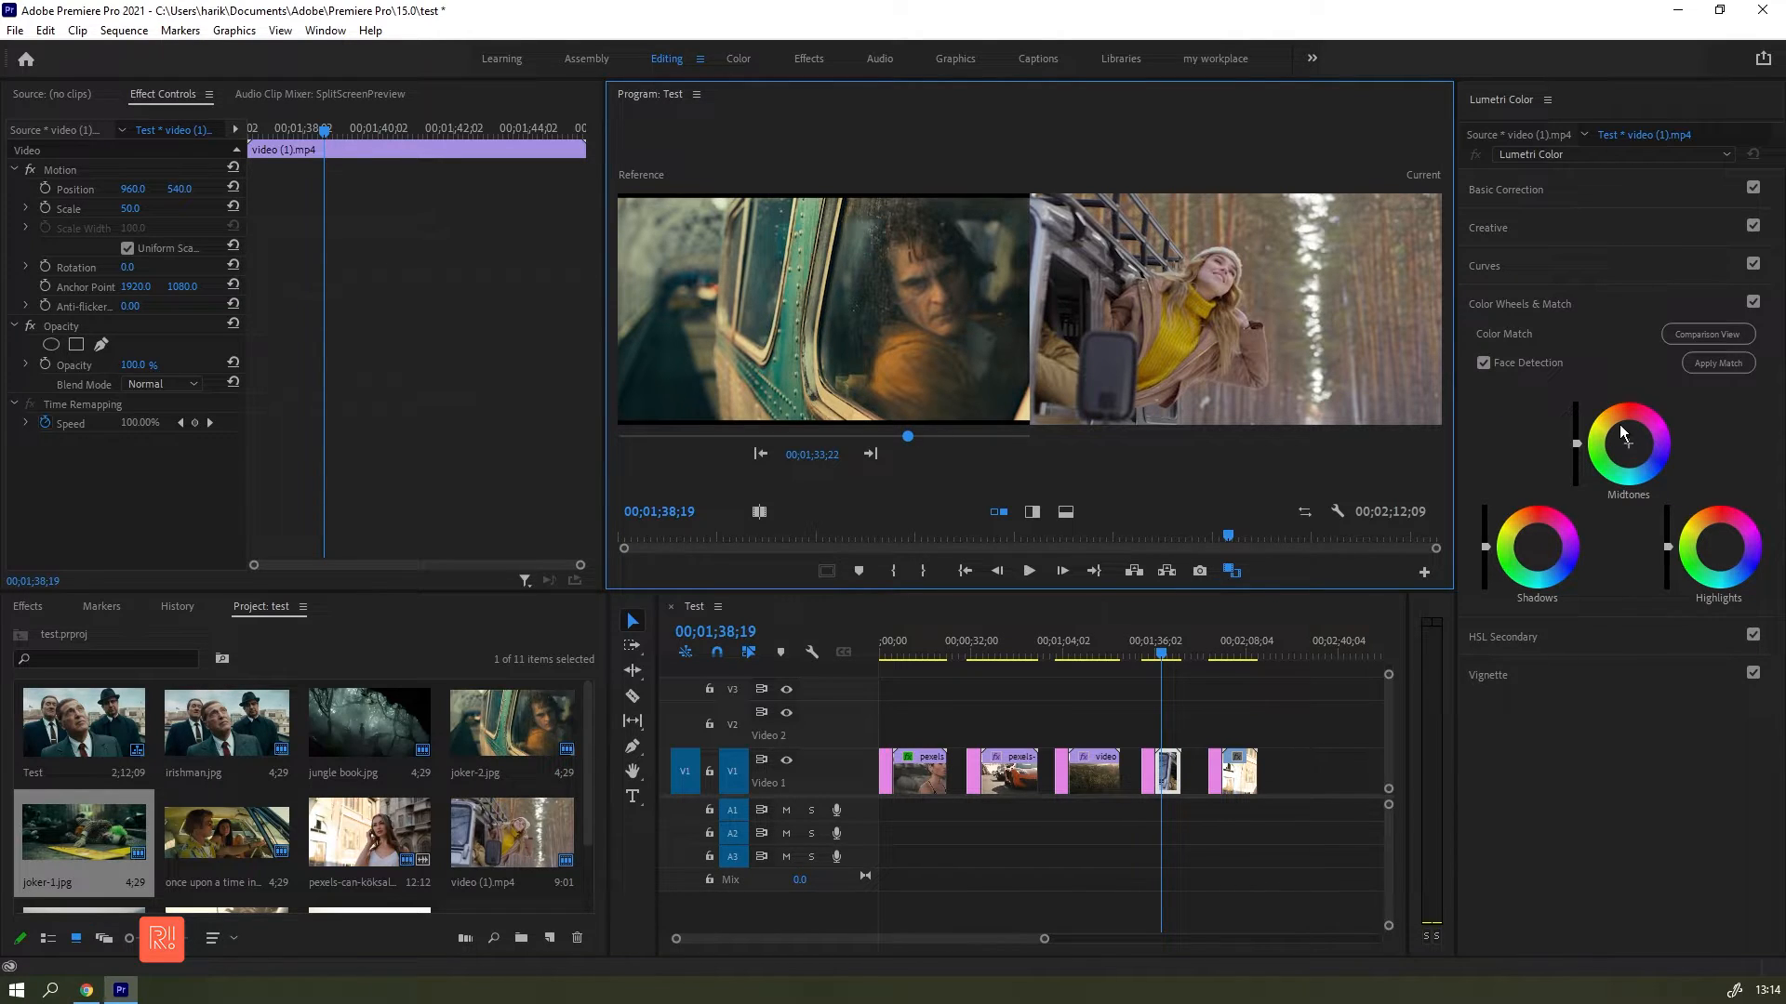
Step: Apply the color match with face detection to the van clip and raise its highlight level, comparing the grade off and on
{"action": "left_click", "coordinate": [1710, 364]}
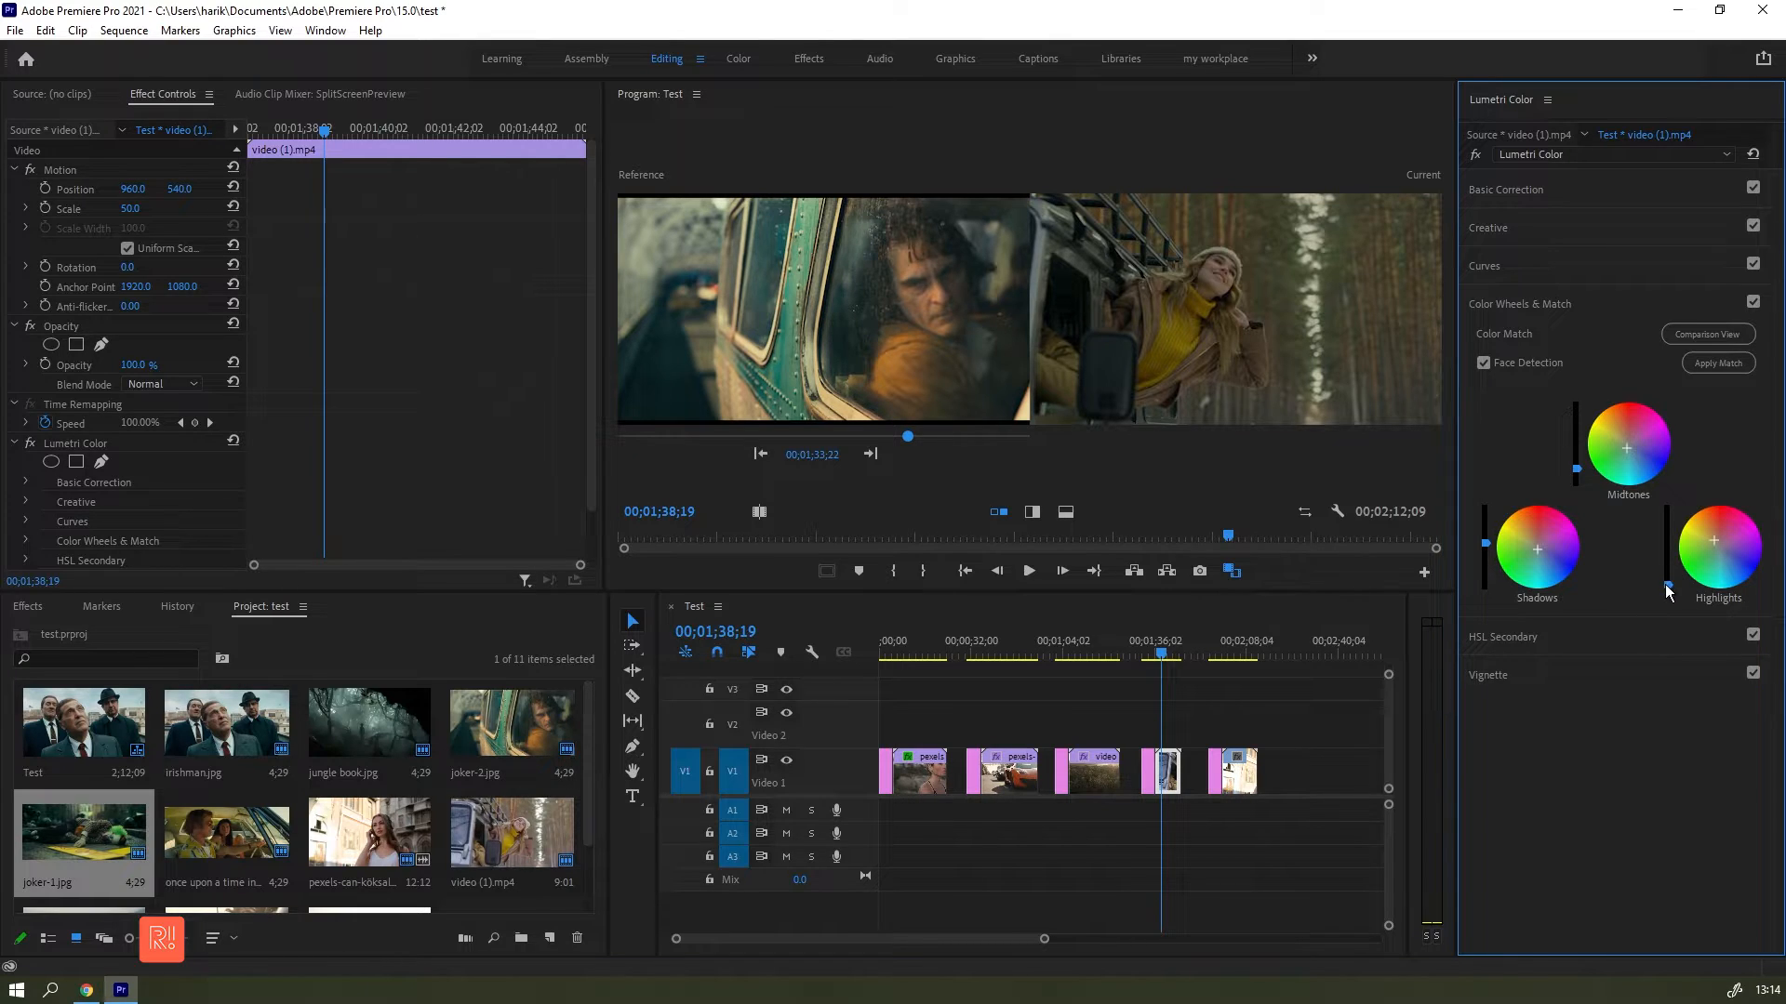
{"action": "left_click_drag", "start_coordinate": [1668, 581], "coordinate": [1668, 560]}
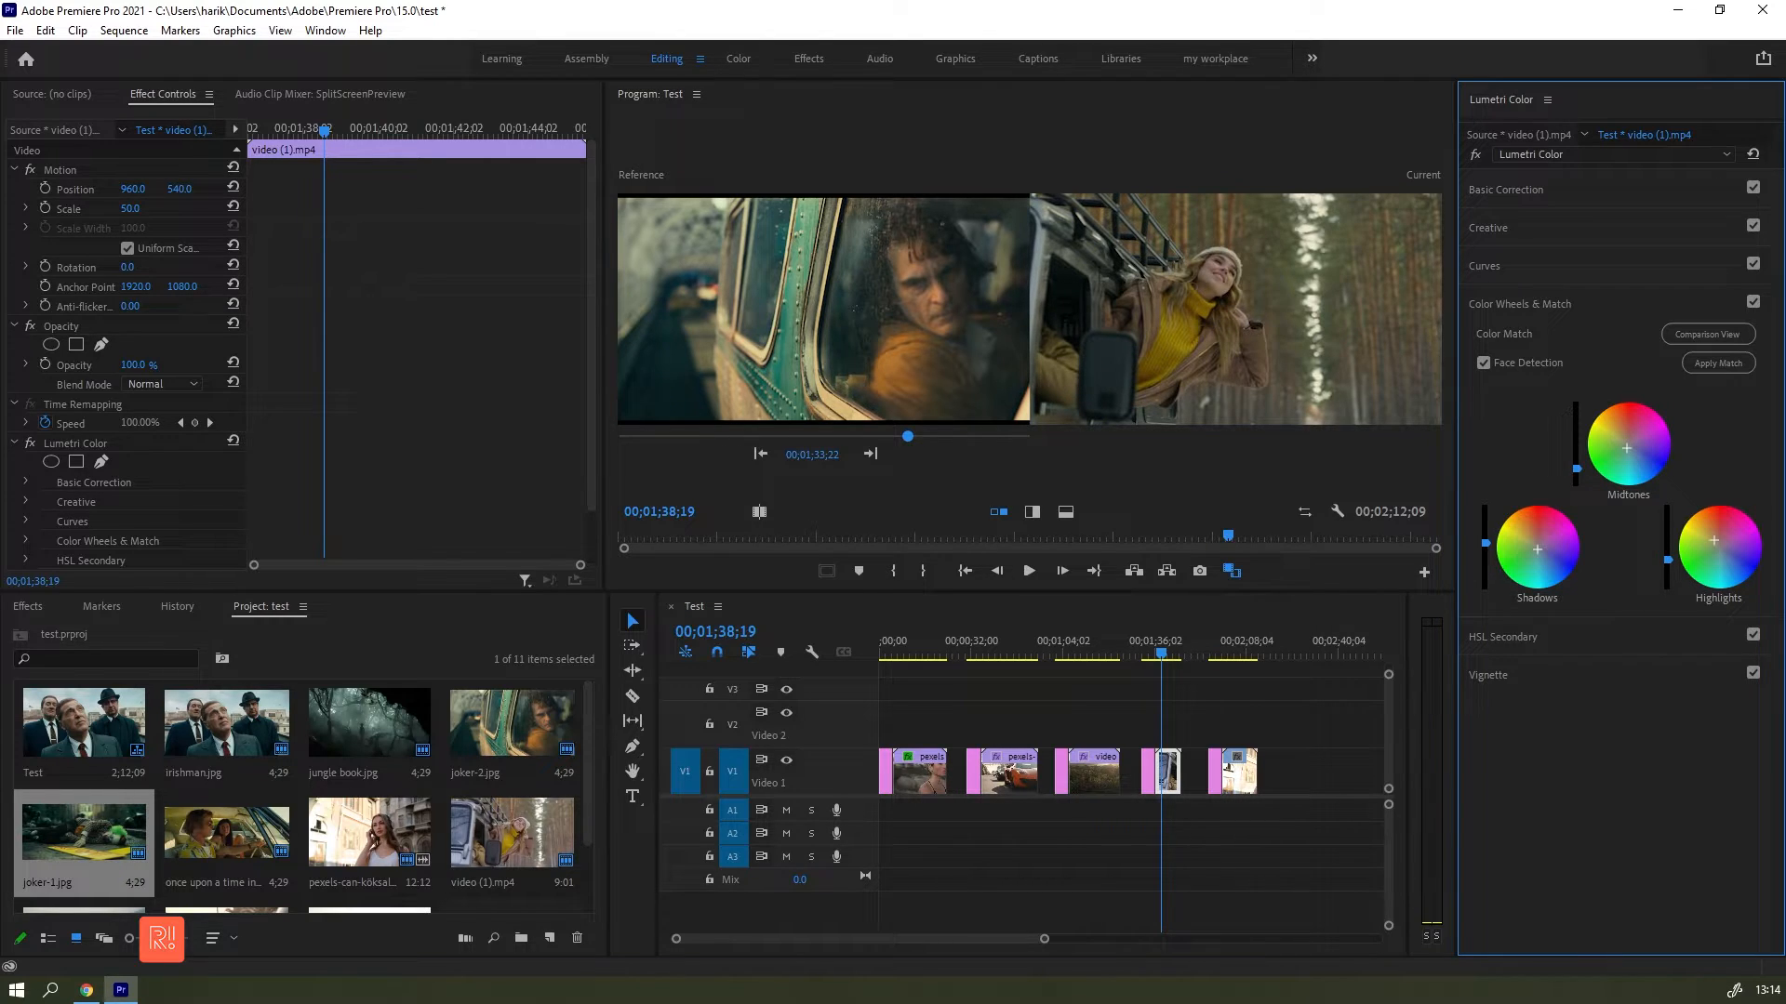
{"action": "left_click_drag", "start_coordinate": [1667, 559], "coordinate": [1667, 552]}
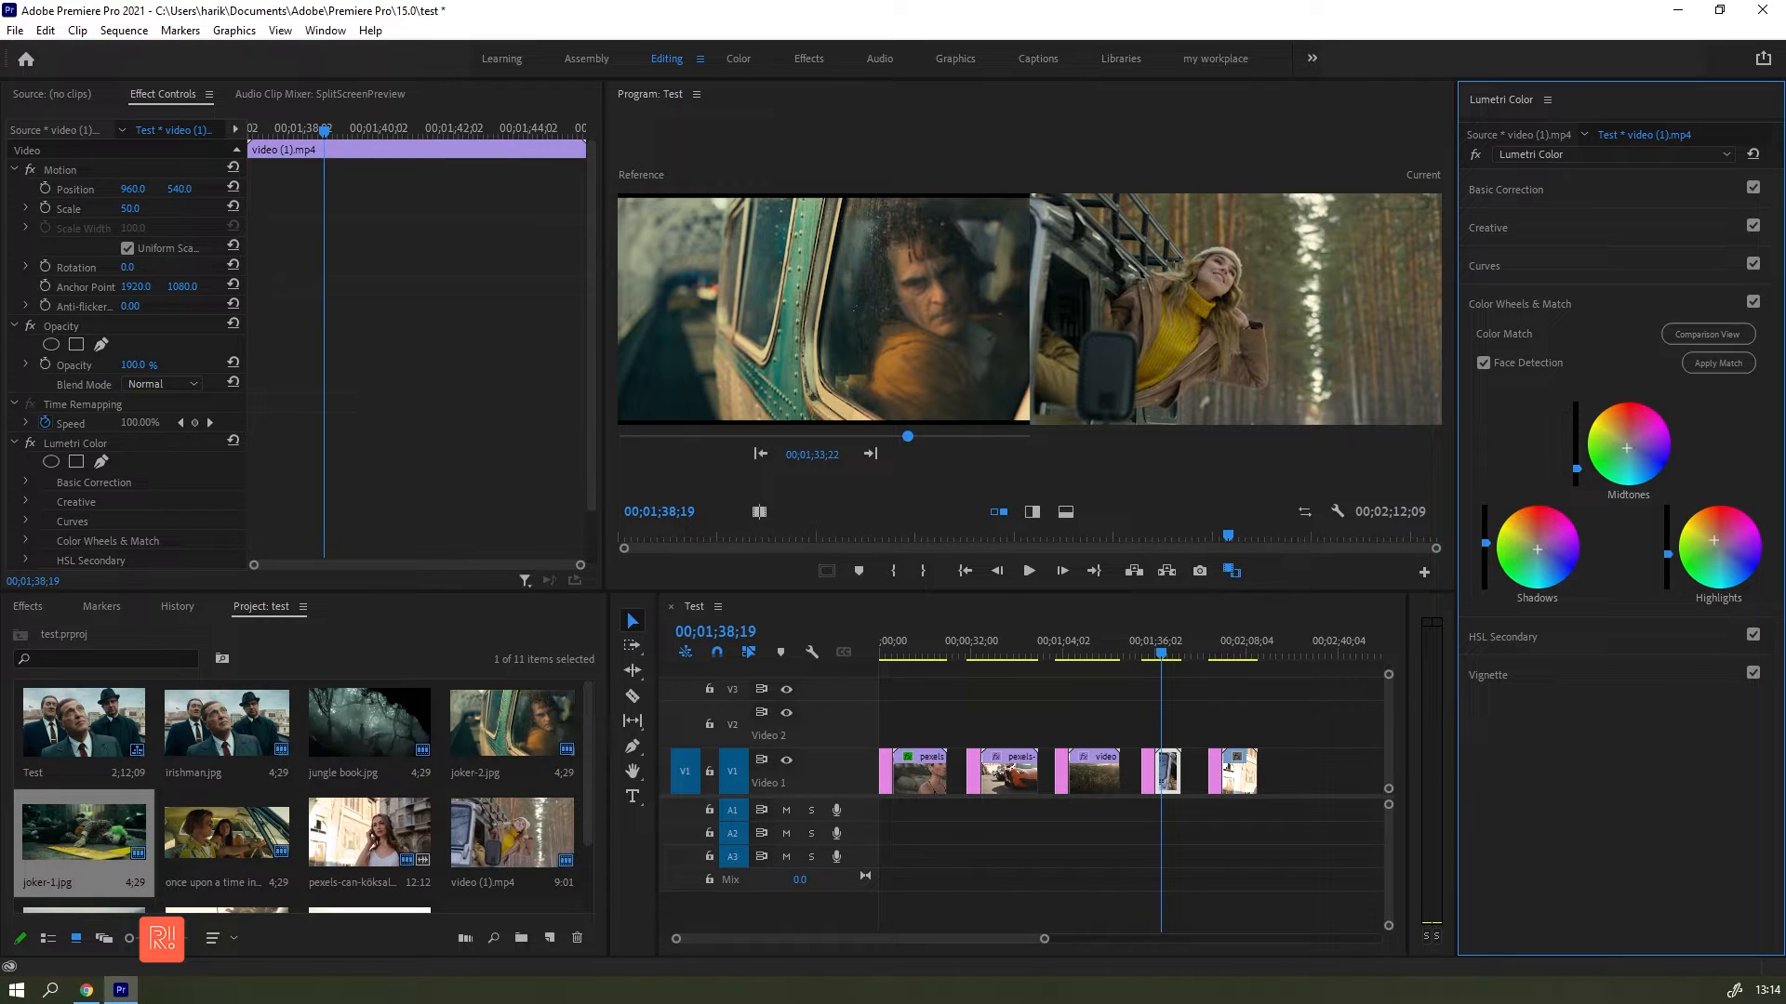
{"action": "left_click_drag", "start_coordinate": [1668, 555], "coordinate": [1668, 560]}
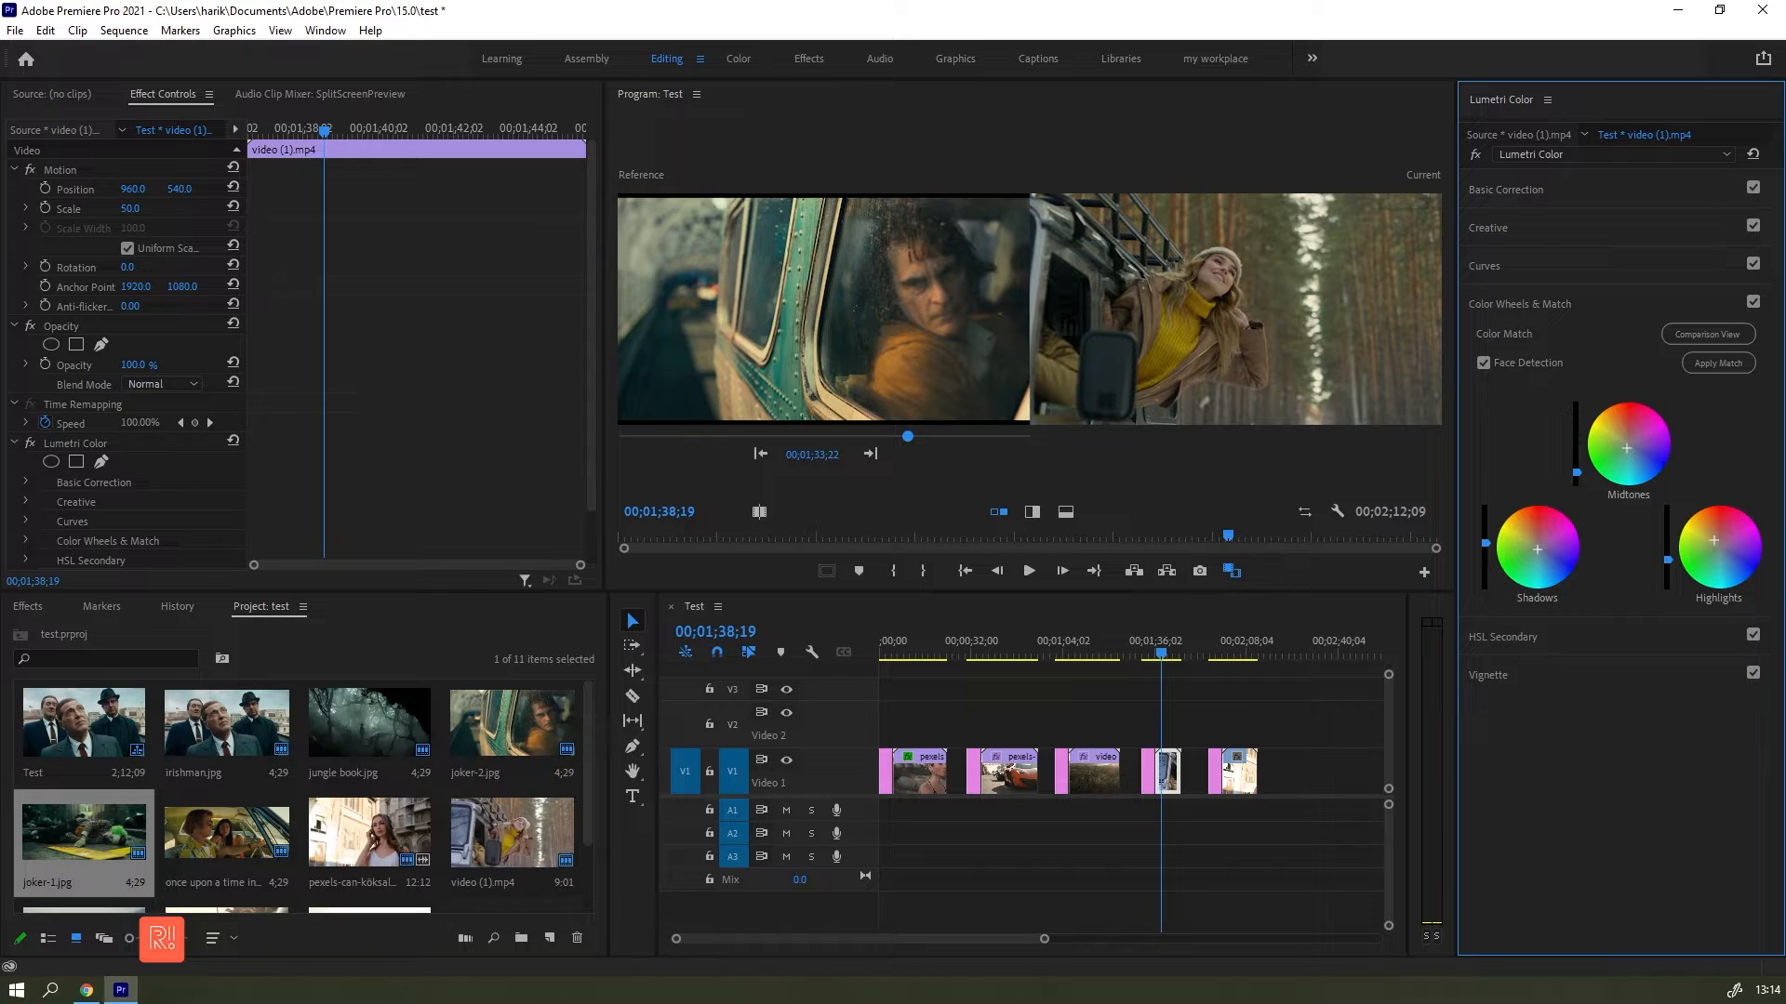
{"action": "left_click_drag", "start_coordinate": [1577, 473], "coordinate": [1576, 465]}
{"action": "left_click", "coordinate": [1475, 156]}
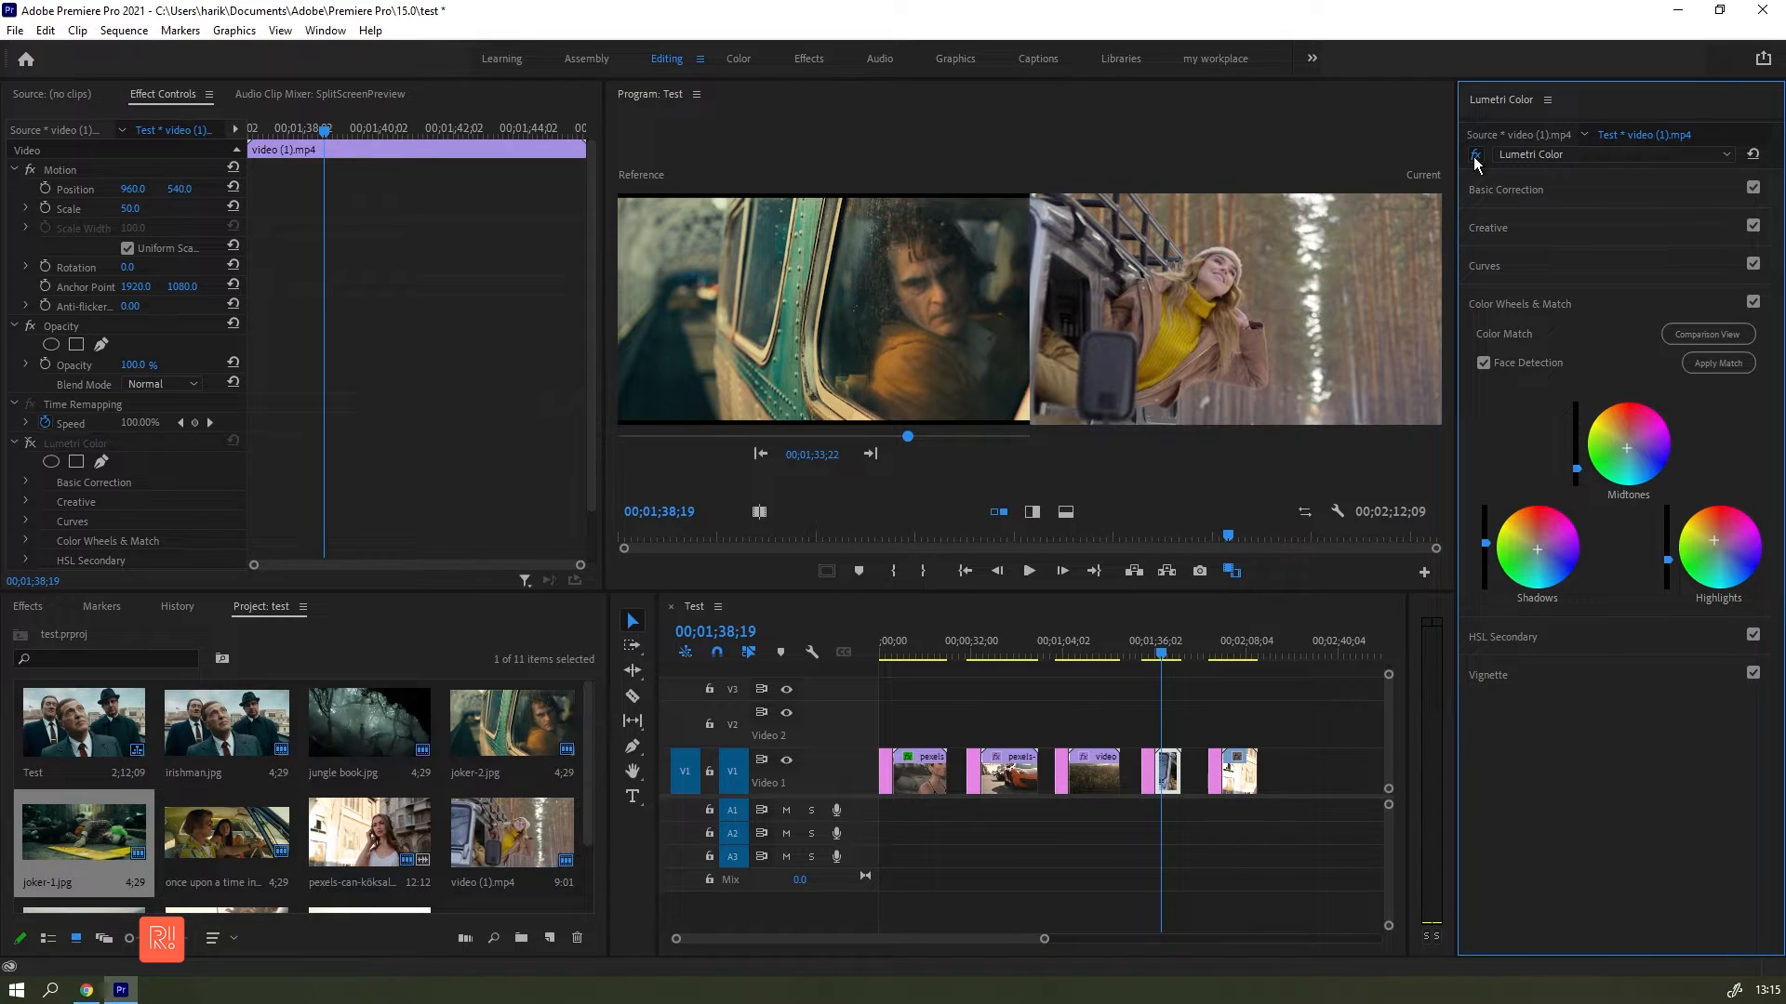
{"action": "left_click", "coordinate": [1475, 157]}
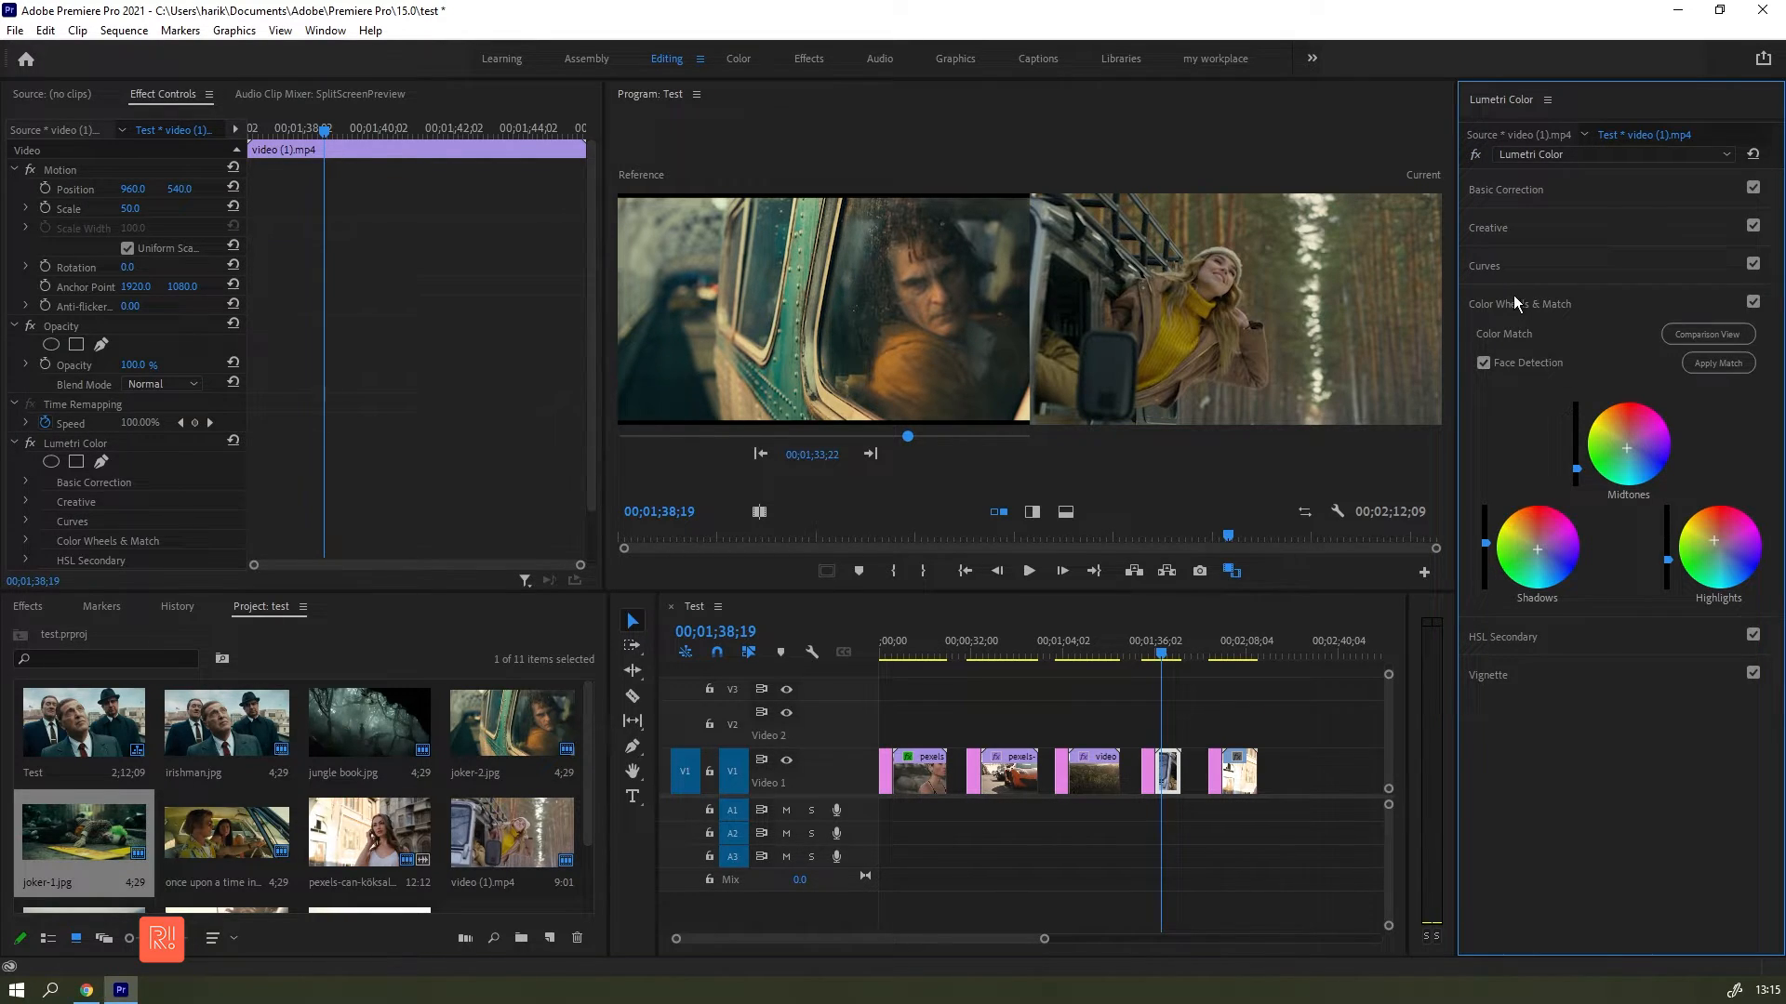
Step: Add midtone and shadow points to the van clip's master RGB curve, lifting the shadows slightly
{"action": "left_click", "coordinate": [1499, 270]}
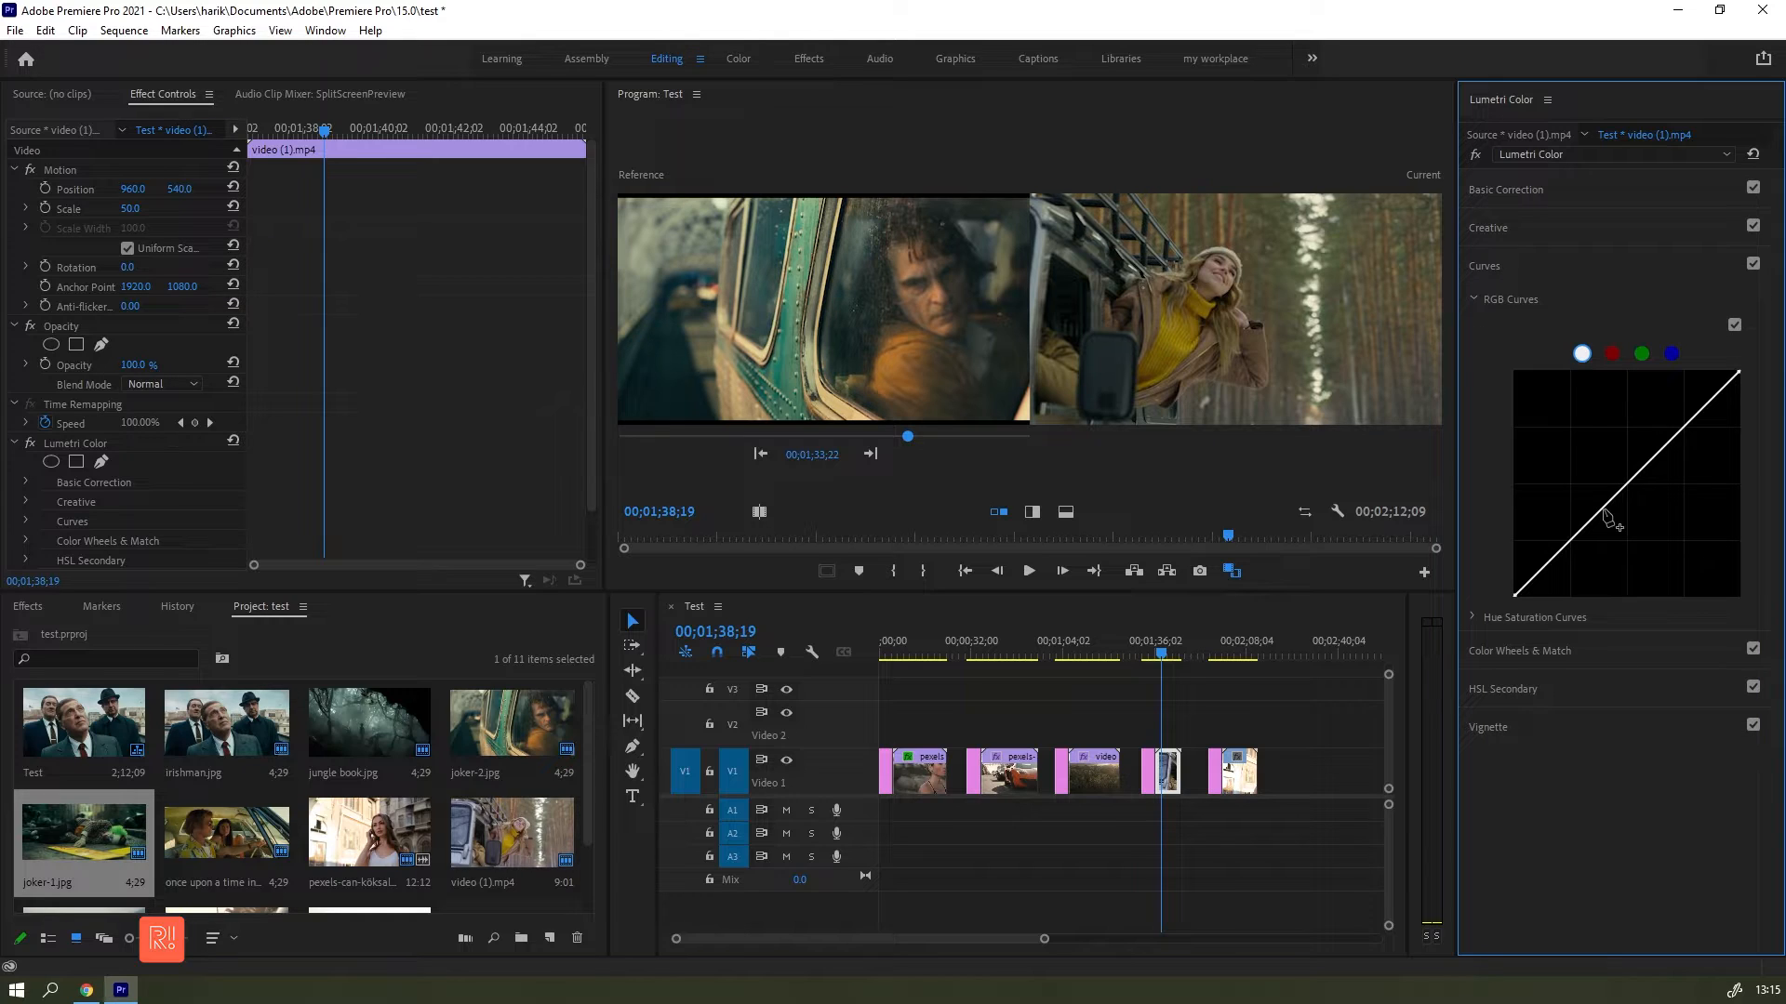
{"action": "left_click_drag", "start_coordinate": [1606, 507], "coordinate": [1616, 490]}
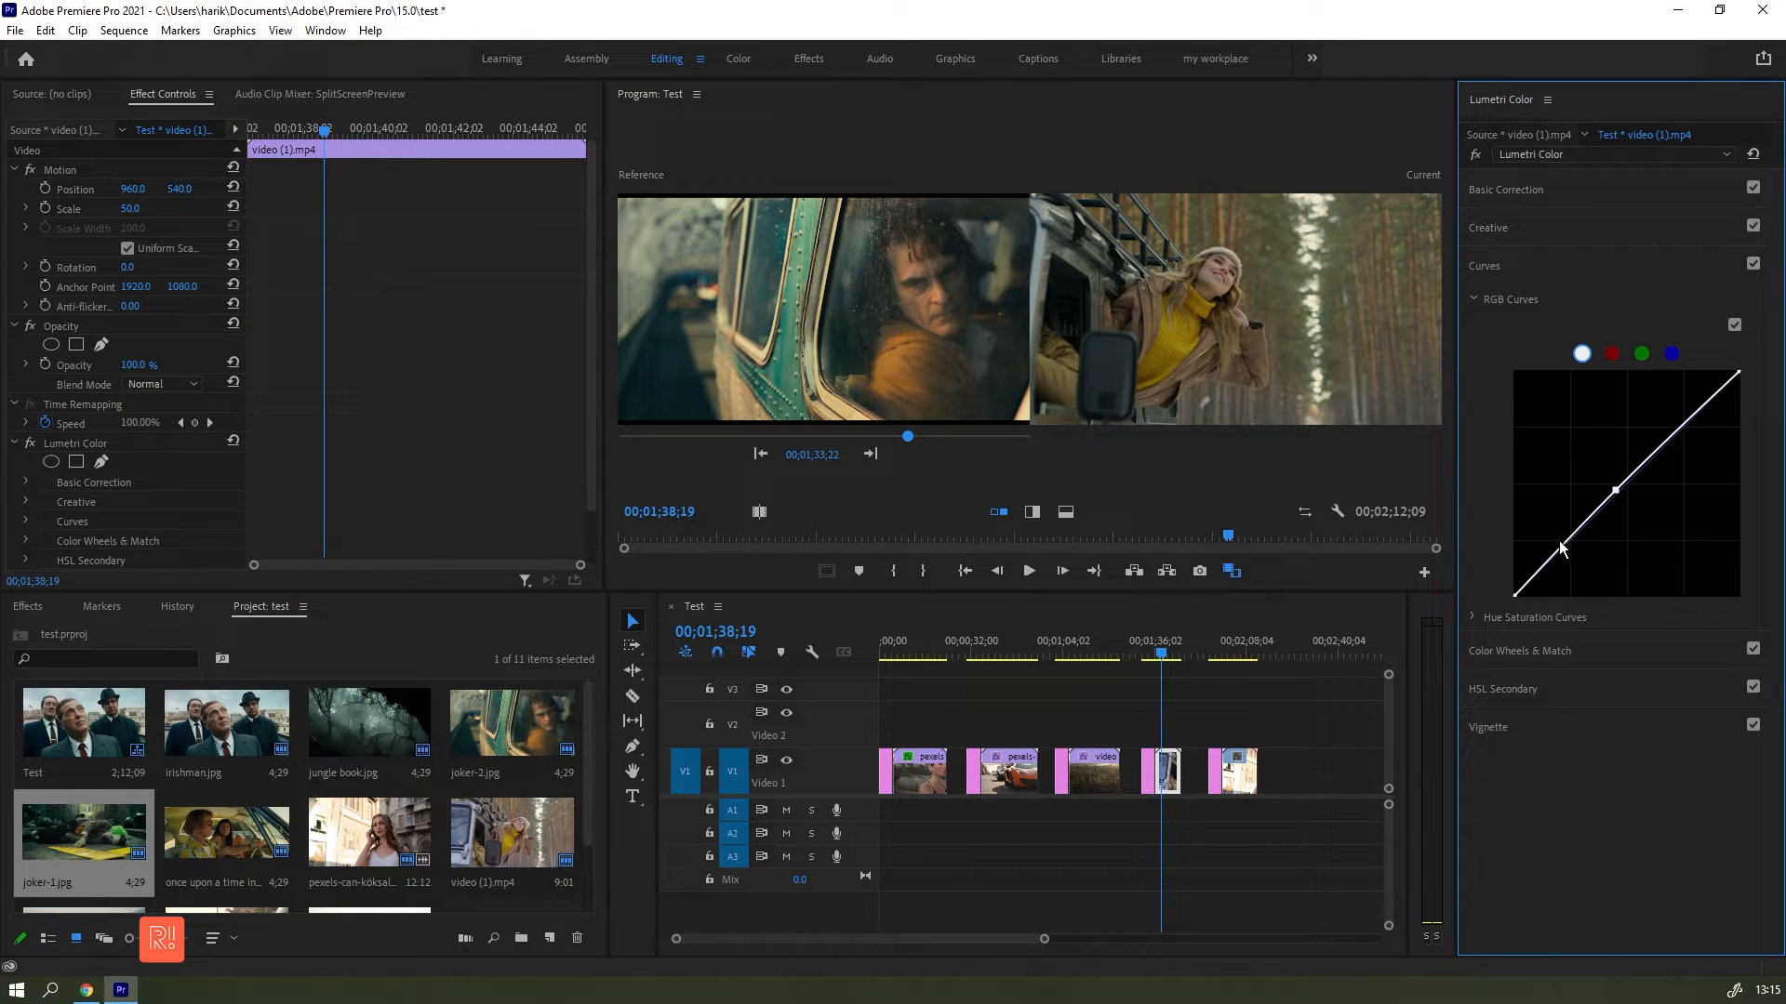
{"action": "left_click_drag", "start_coordinate": [1568, 547], "coordinate": [1558, 545]}
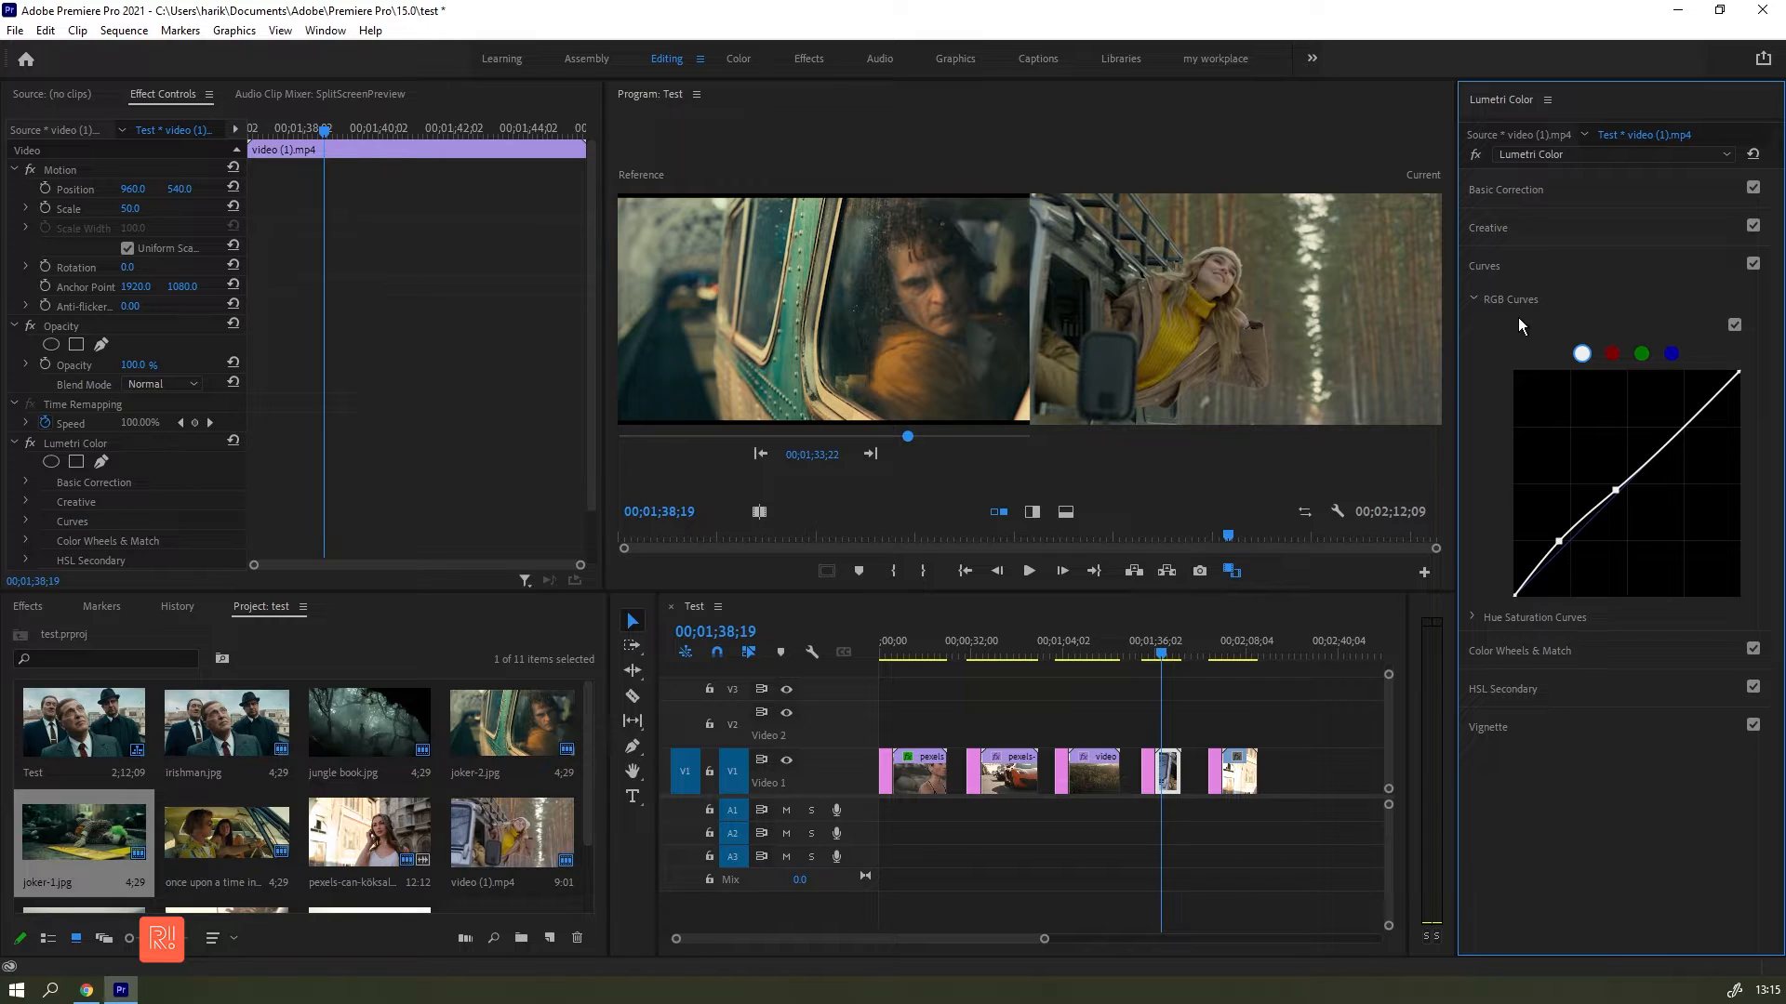
Step: Nudge the van clip's shadow and midtone color balance in the color wheels, and compare the grade off and on
{"action": "left_click", "coordinate": [1520, 646]}
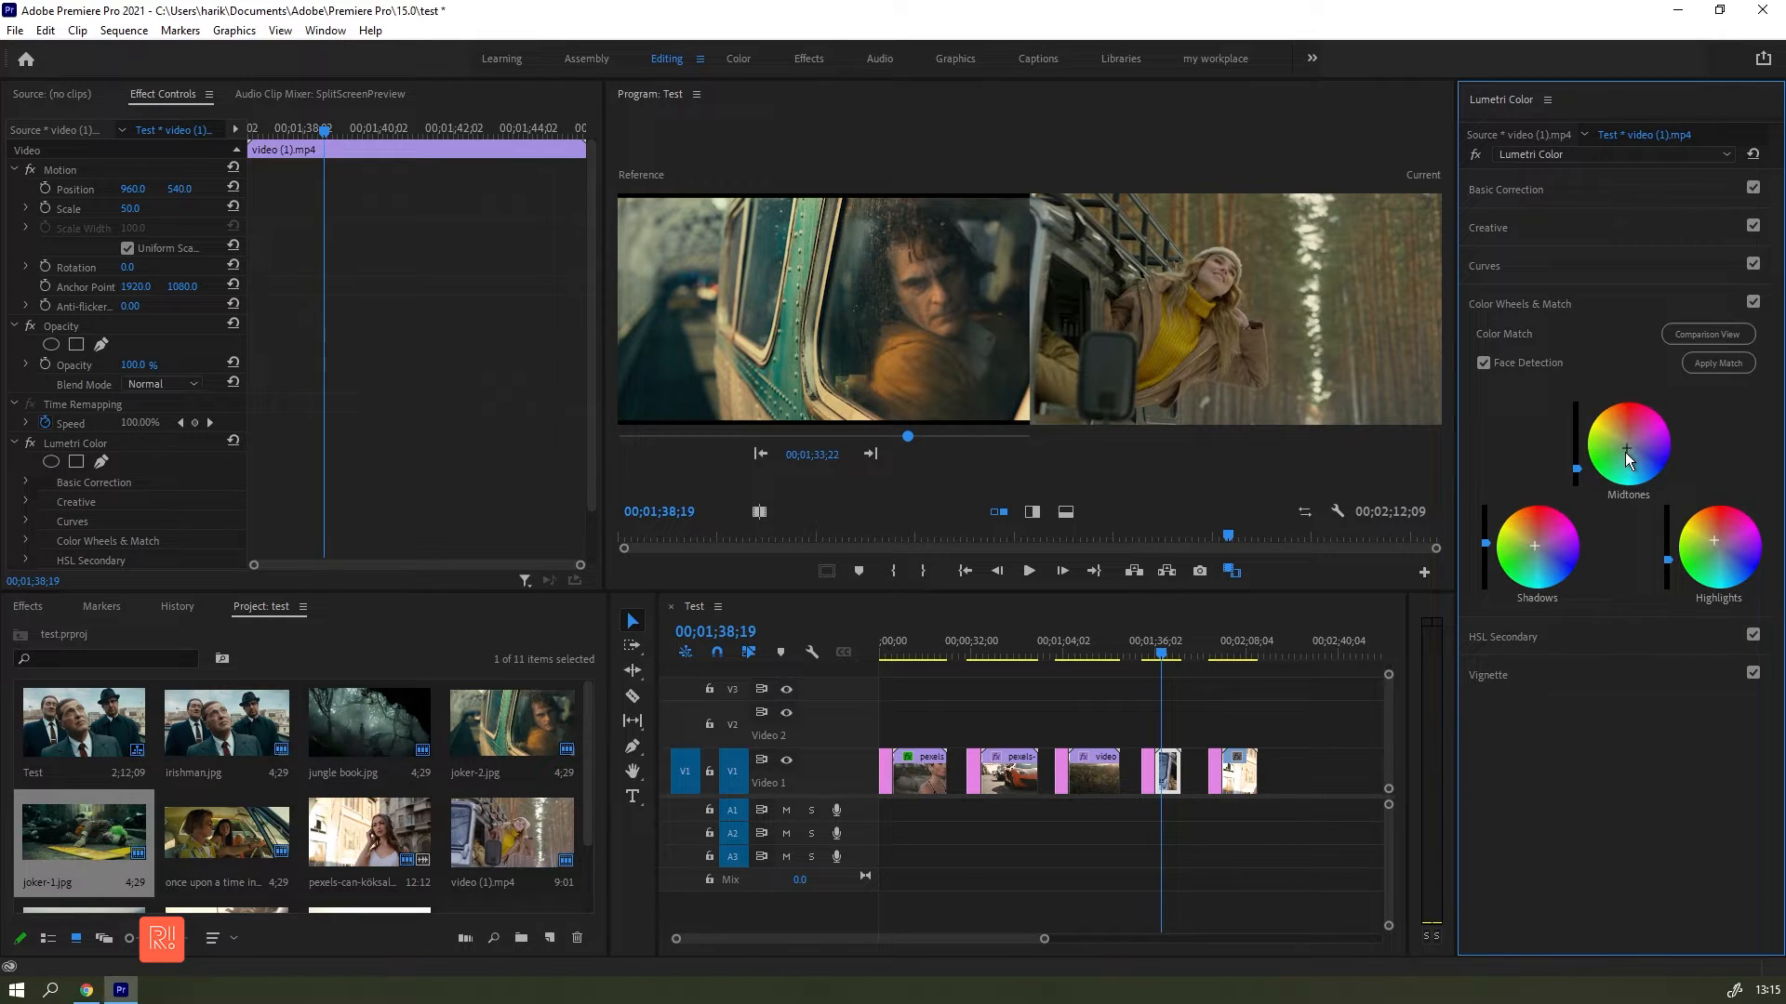
{"action": "left_click_drag", "start_coordinate": [1627, 448], "coordinate": [1628, 449]}
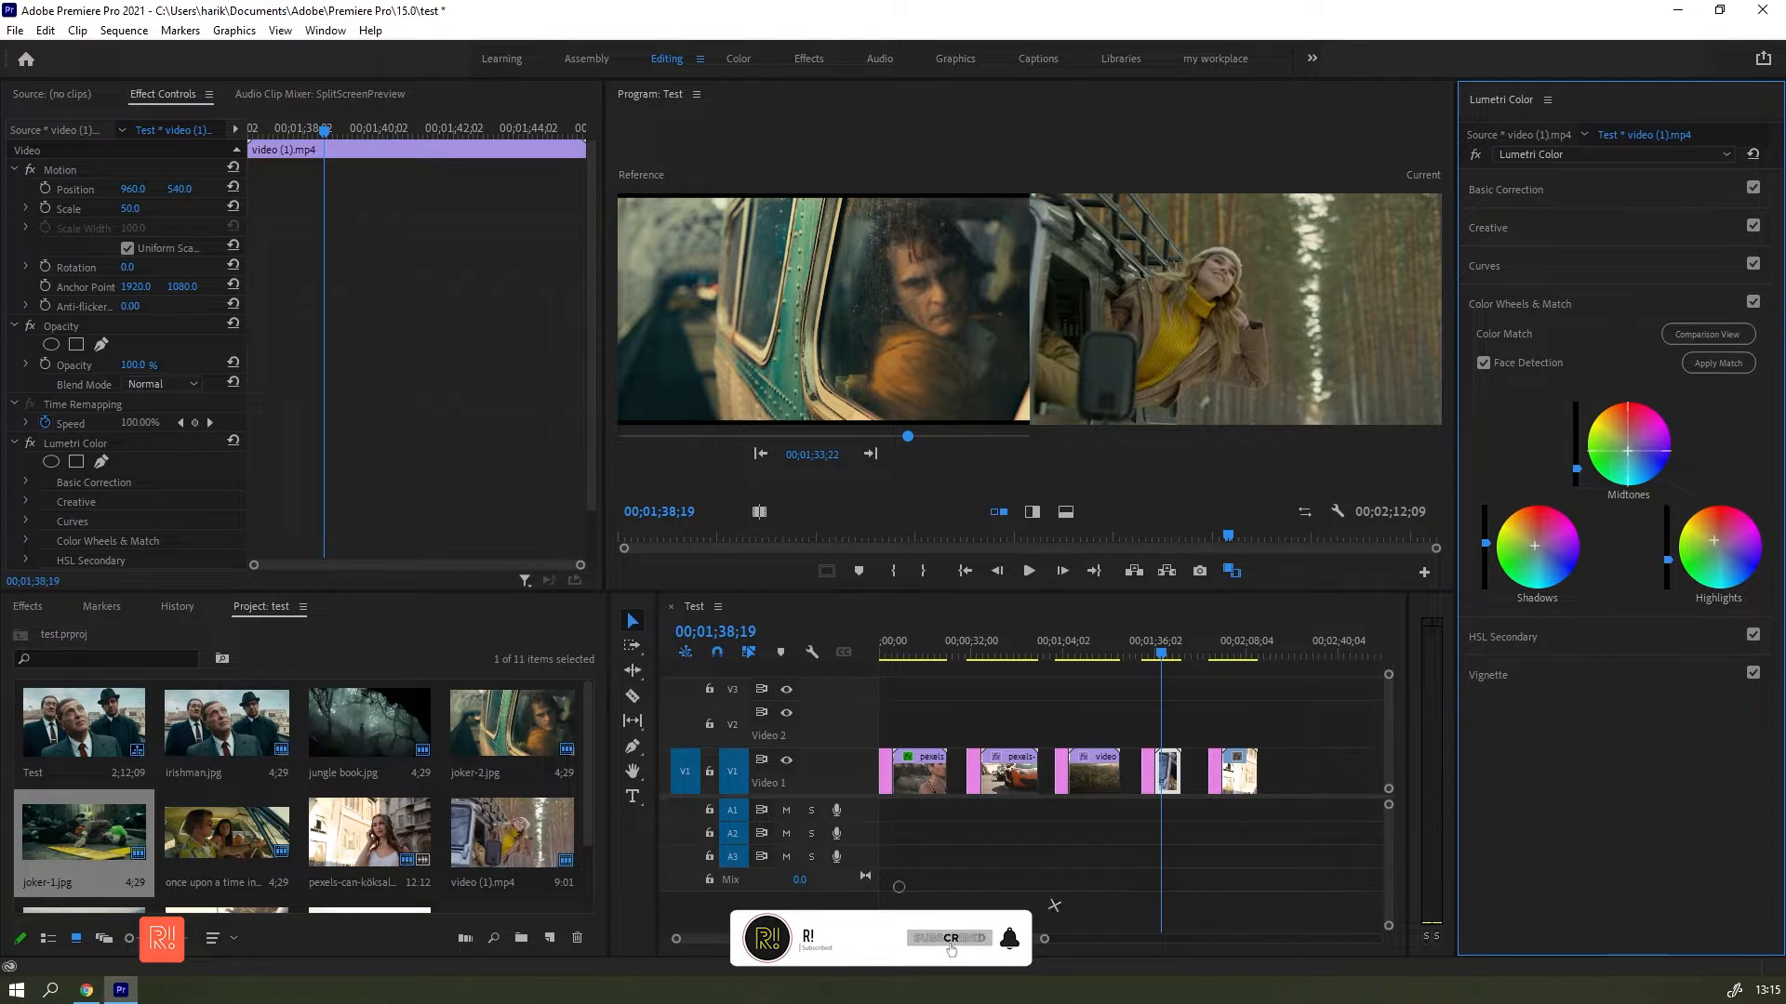
{"action": "left_click_drag", "start_coordinate": [1627, 449], "coordinate": [1625, 453]}
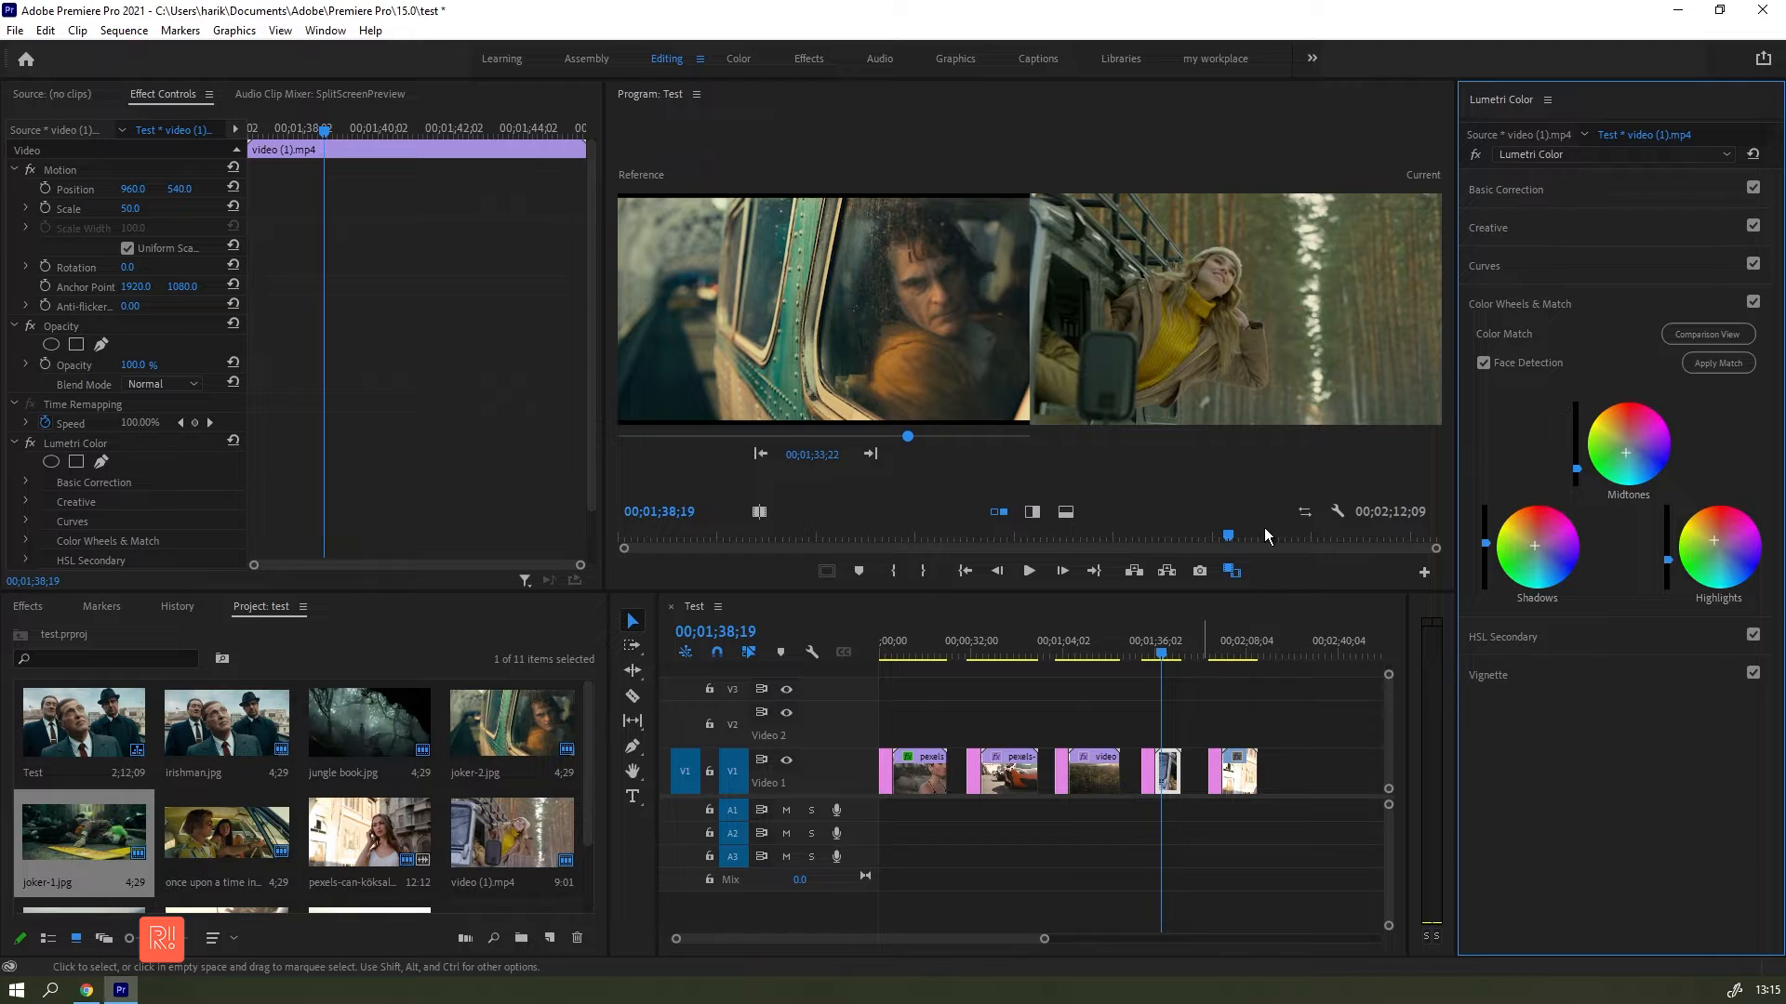
{"action": "left_click", "coordinate": [1479, 156]}
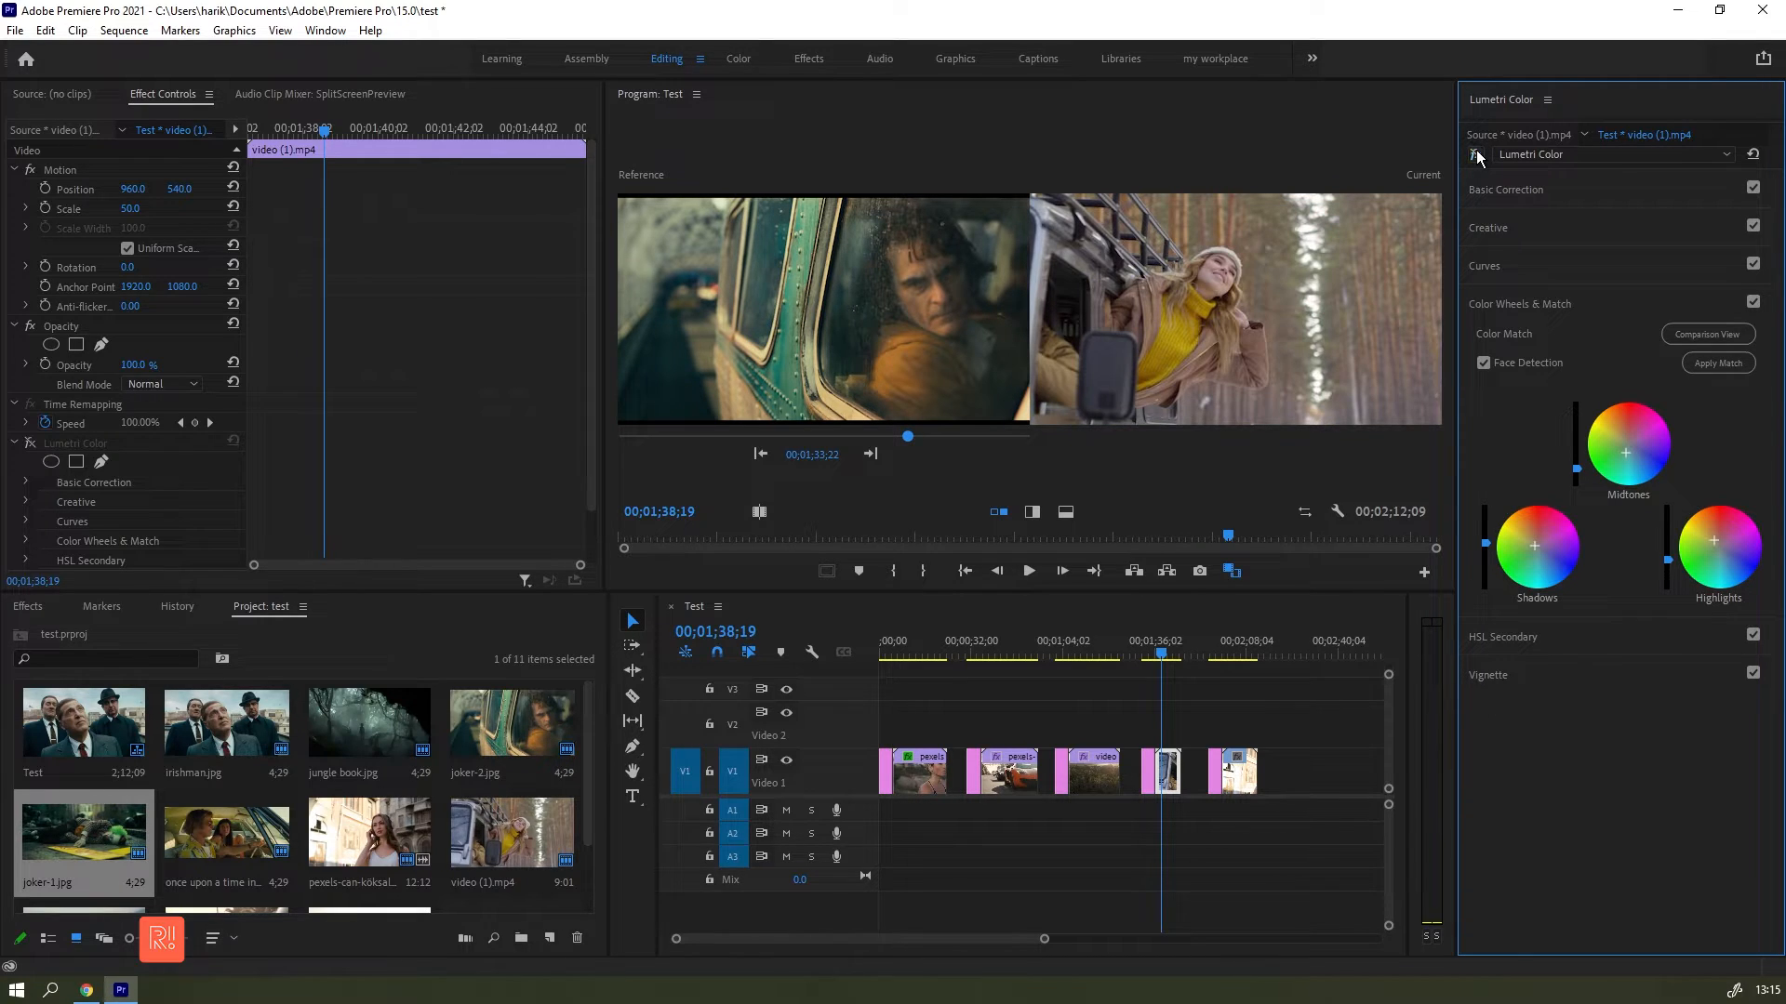
{"action": "left_click", "coordinate": [1479, 156]}
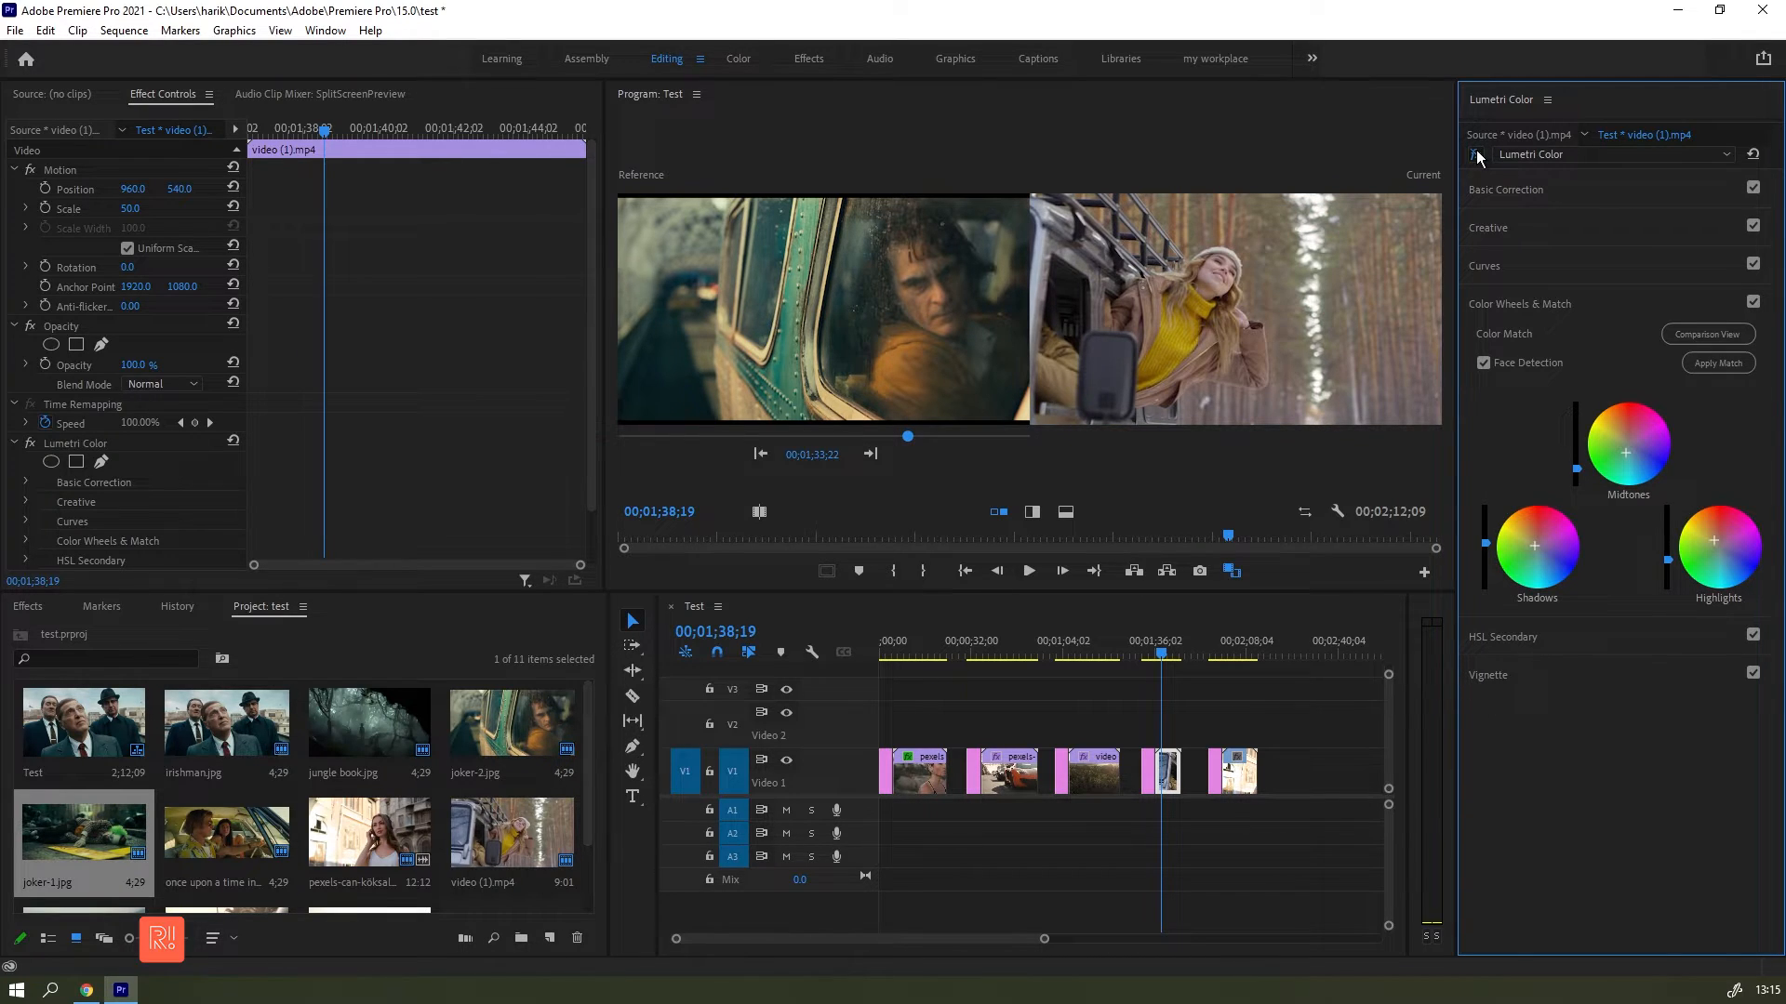
Step: Play the graded van clip and review it beside the reference in the enlarged comparison view up to 00;01;40;21
{"action": "left_click", "coordinate": [1162, 656]}
{"action": "key", "text": "space"}
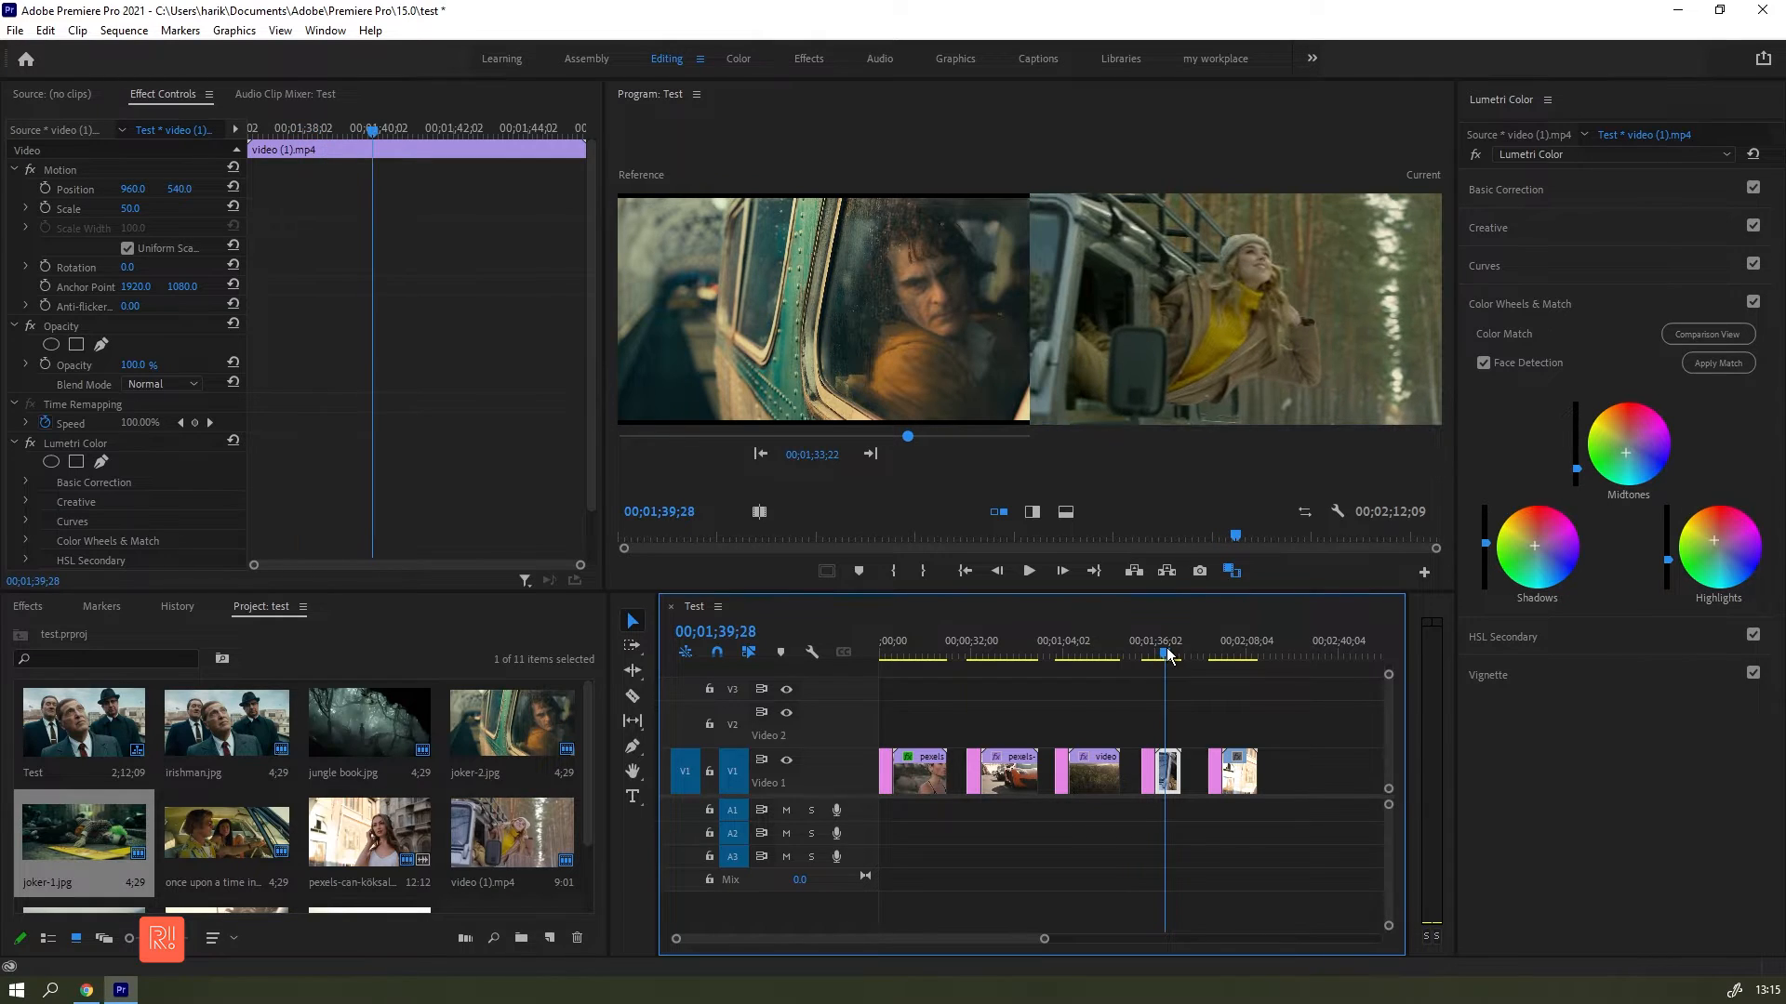
{"action": "key", "text": "space"}
{"action": "key", "text": "grave"}
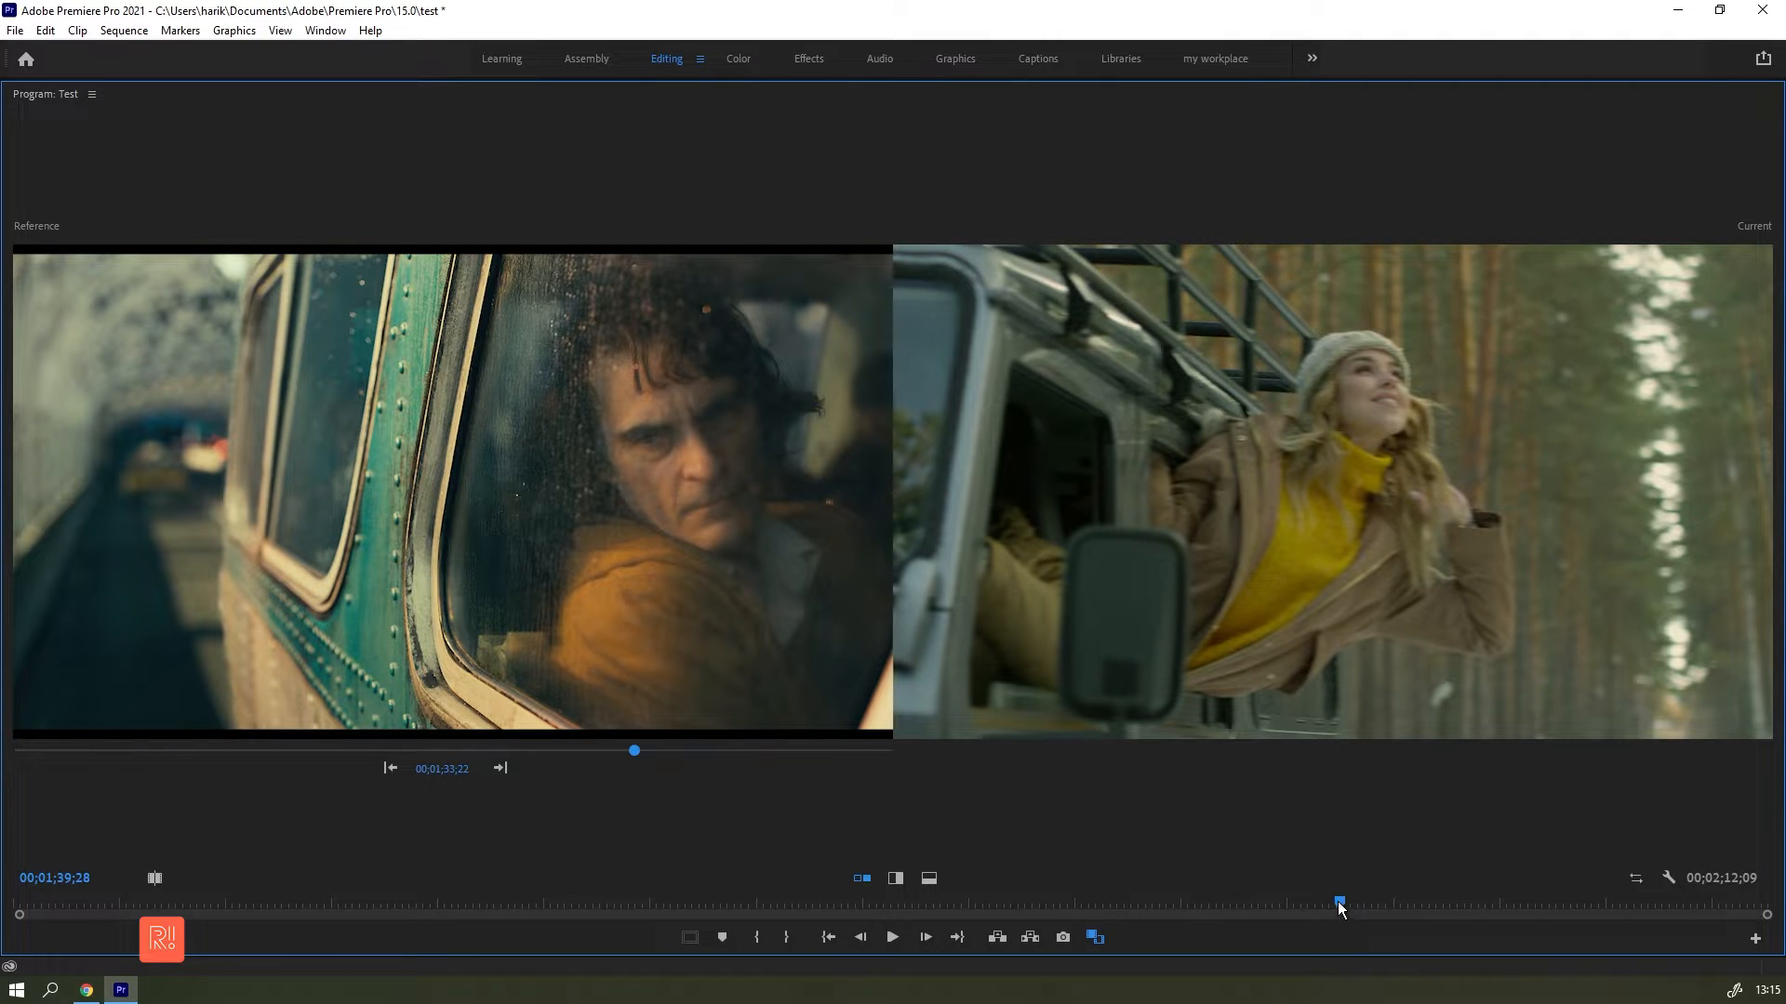
{"action": "left_click_drag", "start_coordinate": [1339, 910], "coordinate": [1351, 904]}
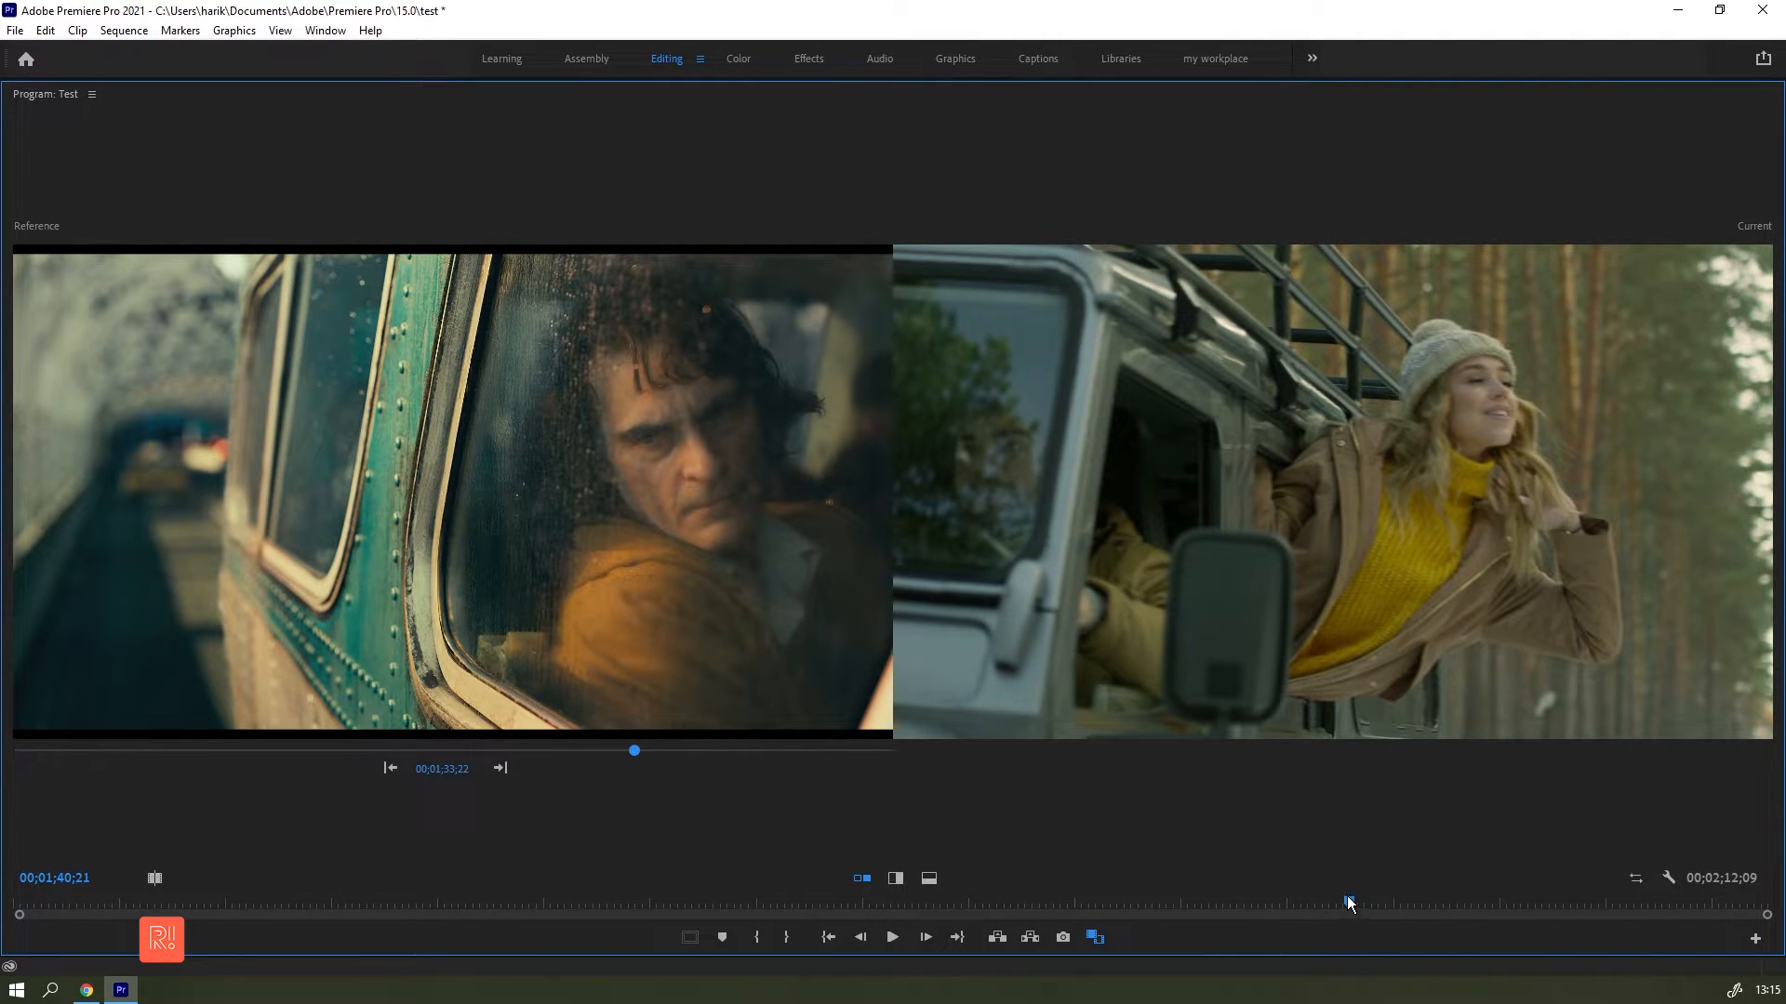
{"action": "key", "text": "grave"}
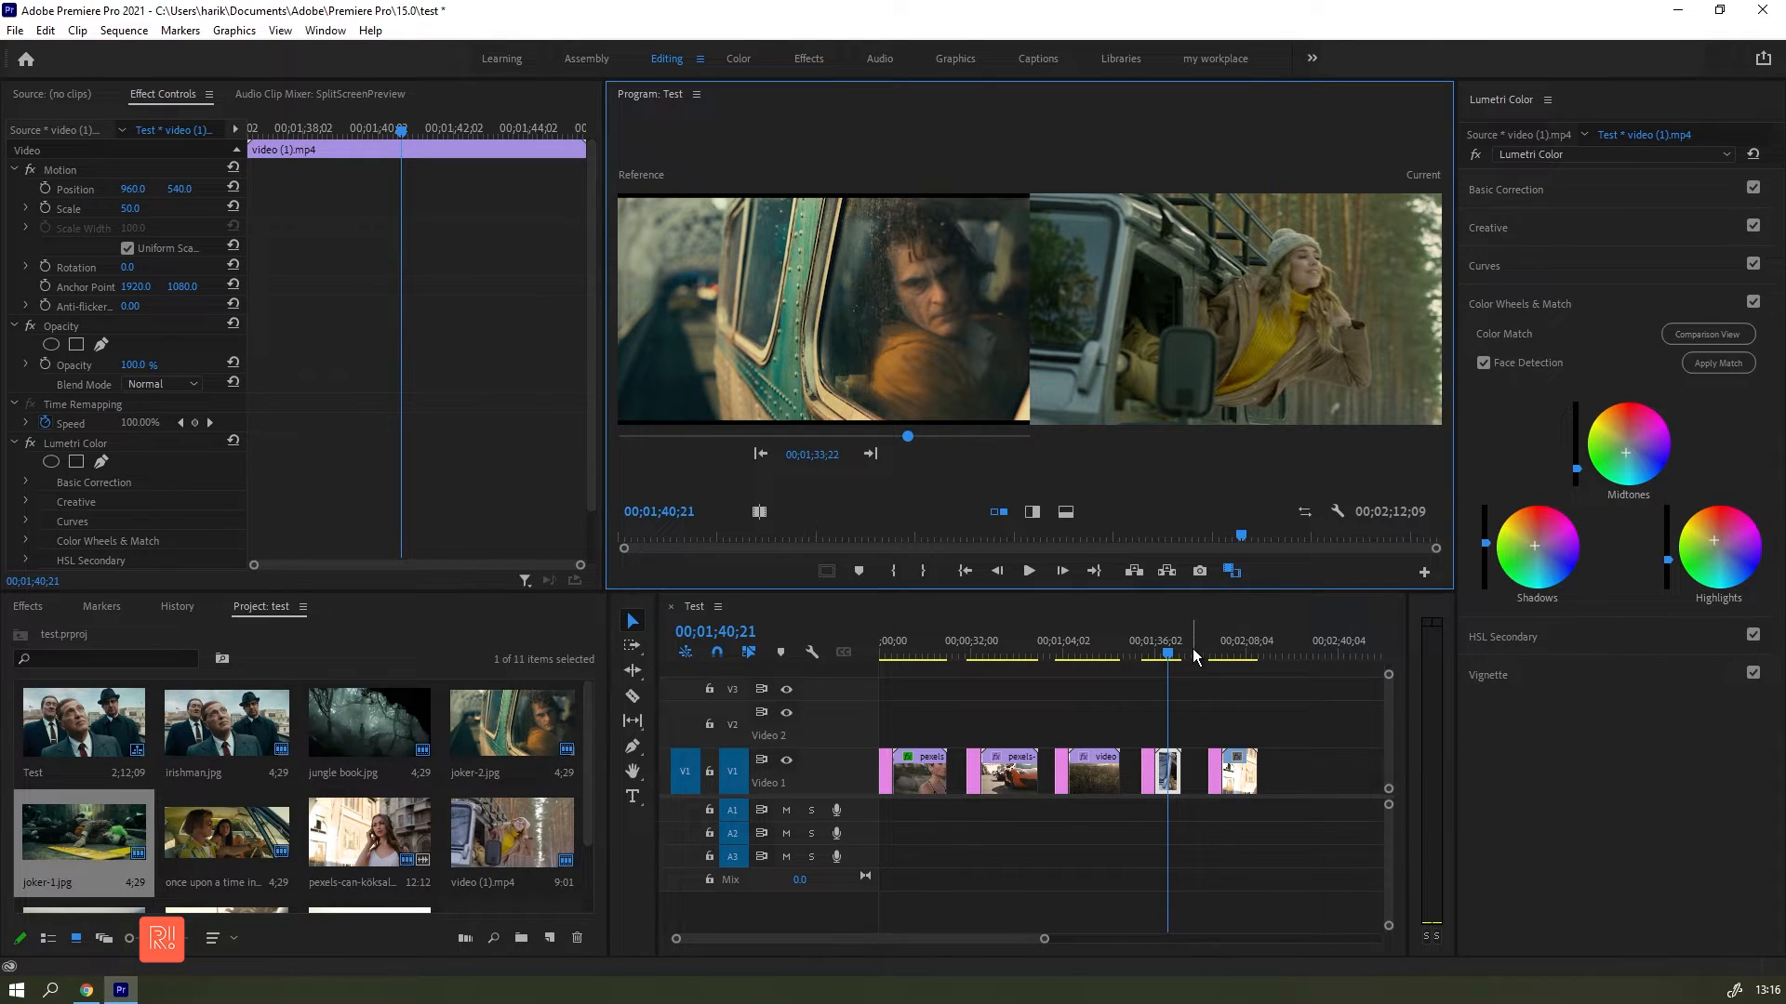
Step: At 00;02;04;00, match the street-portrait clip to the clown still at reference time 00;01;55;18 with face detection, and lower its highlight level slightly
{"action": "left_click_drag", "start_coordinate": [1194, 655], "coordinate": [1236, 651]}
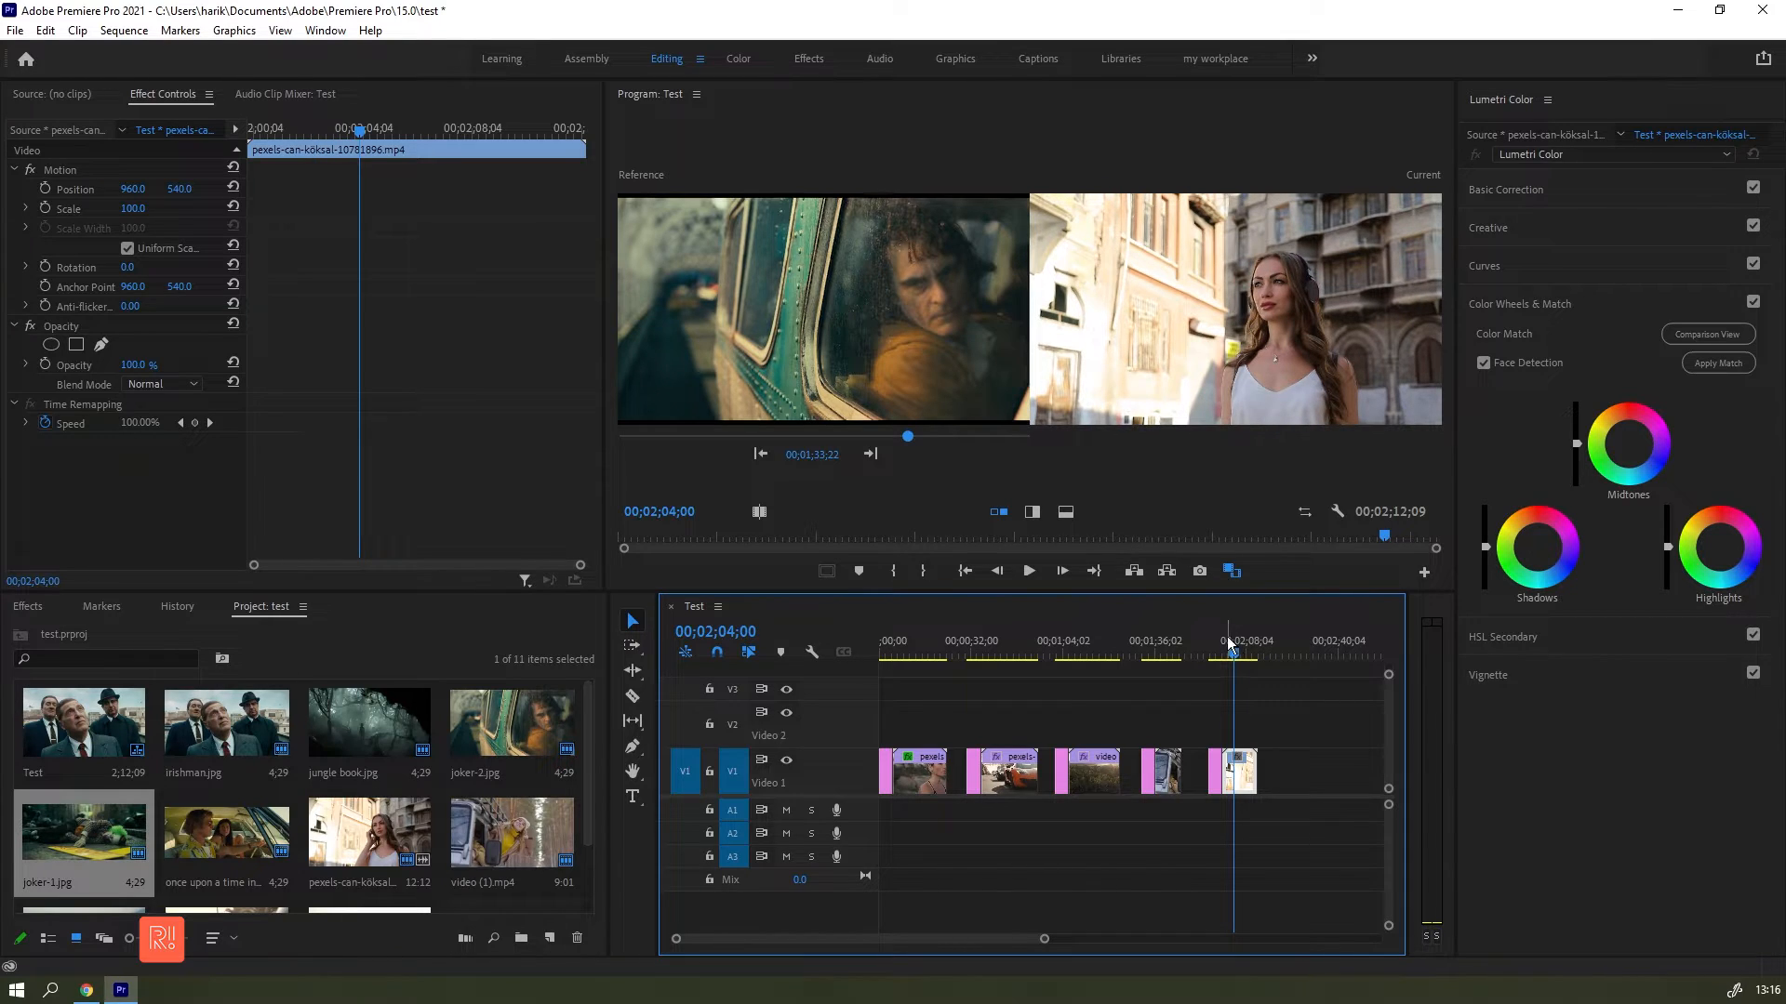
{"action": "left_click_drag", "start_coordinate": [954, 436], "coordinate": [970, 435]}
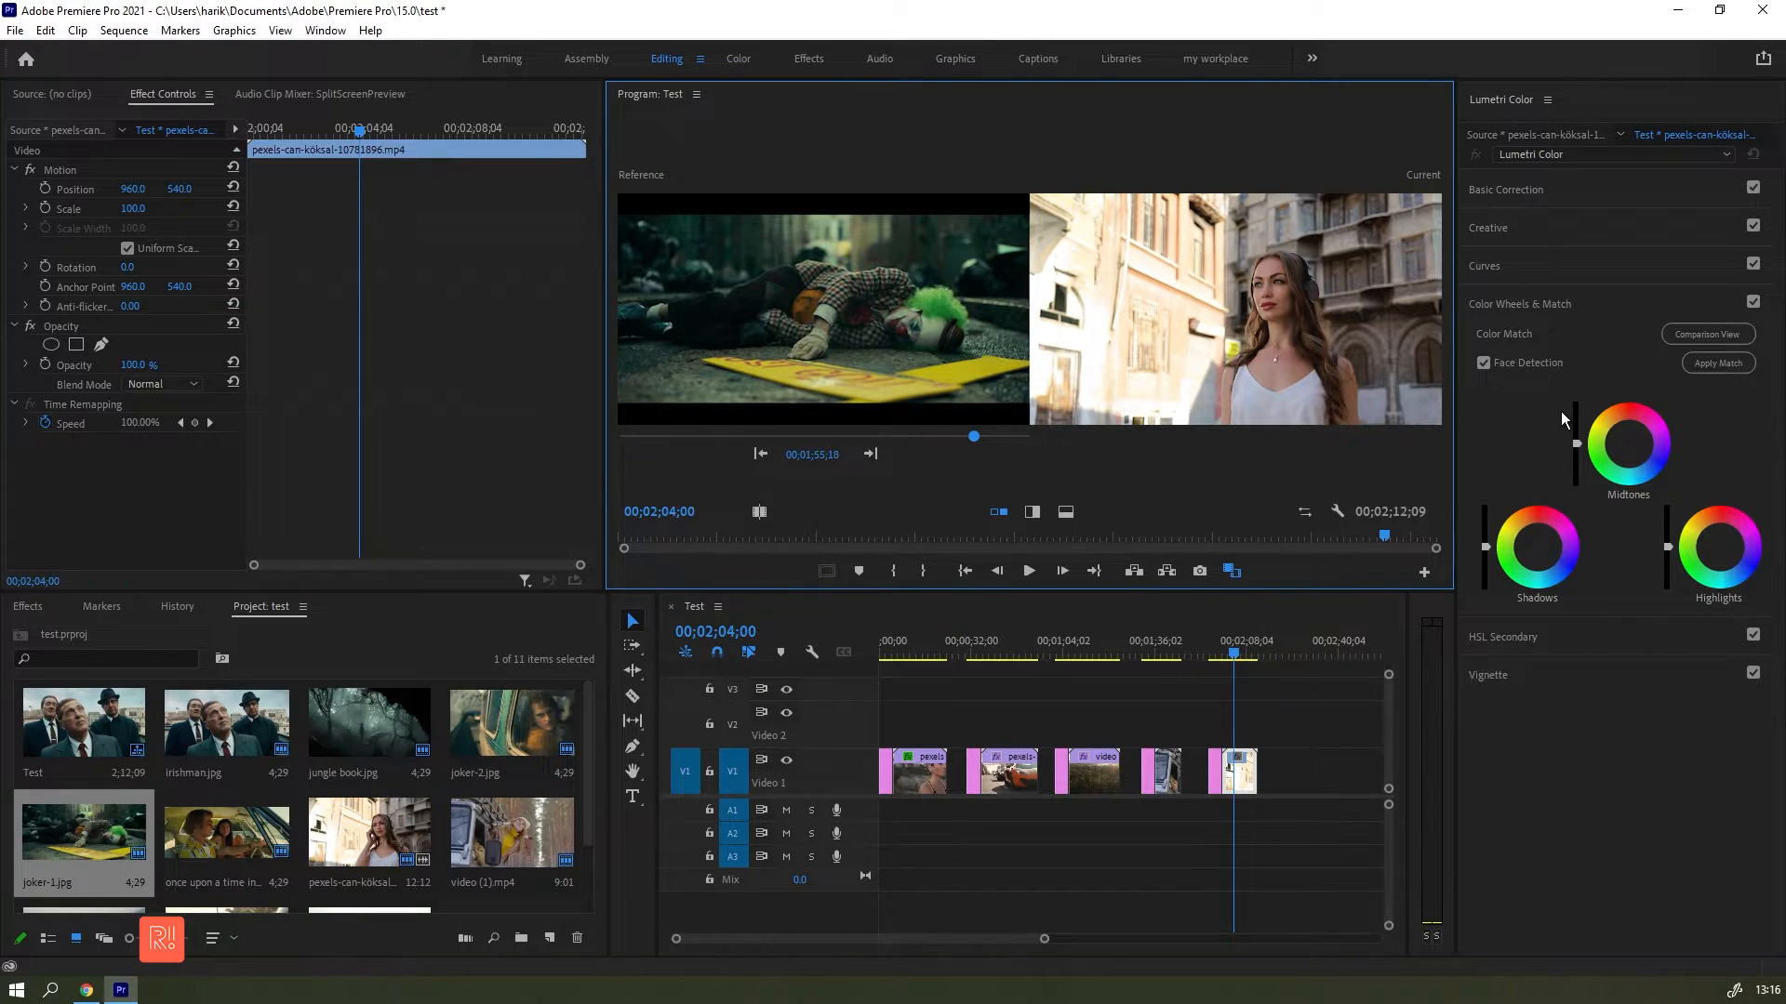
{"action": "left_click", "coordinate": [1711, 363]}
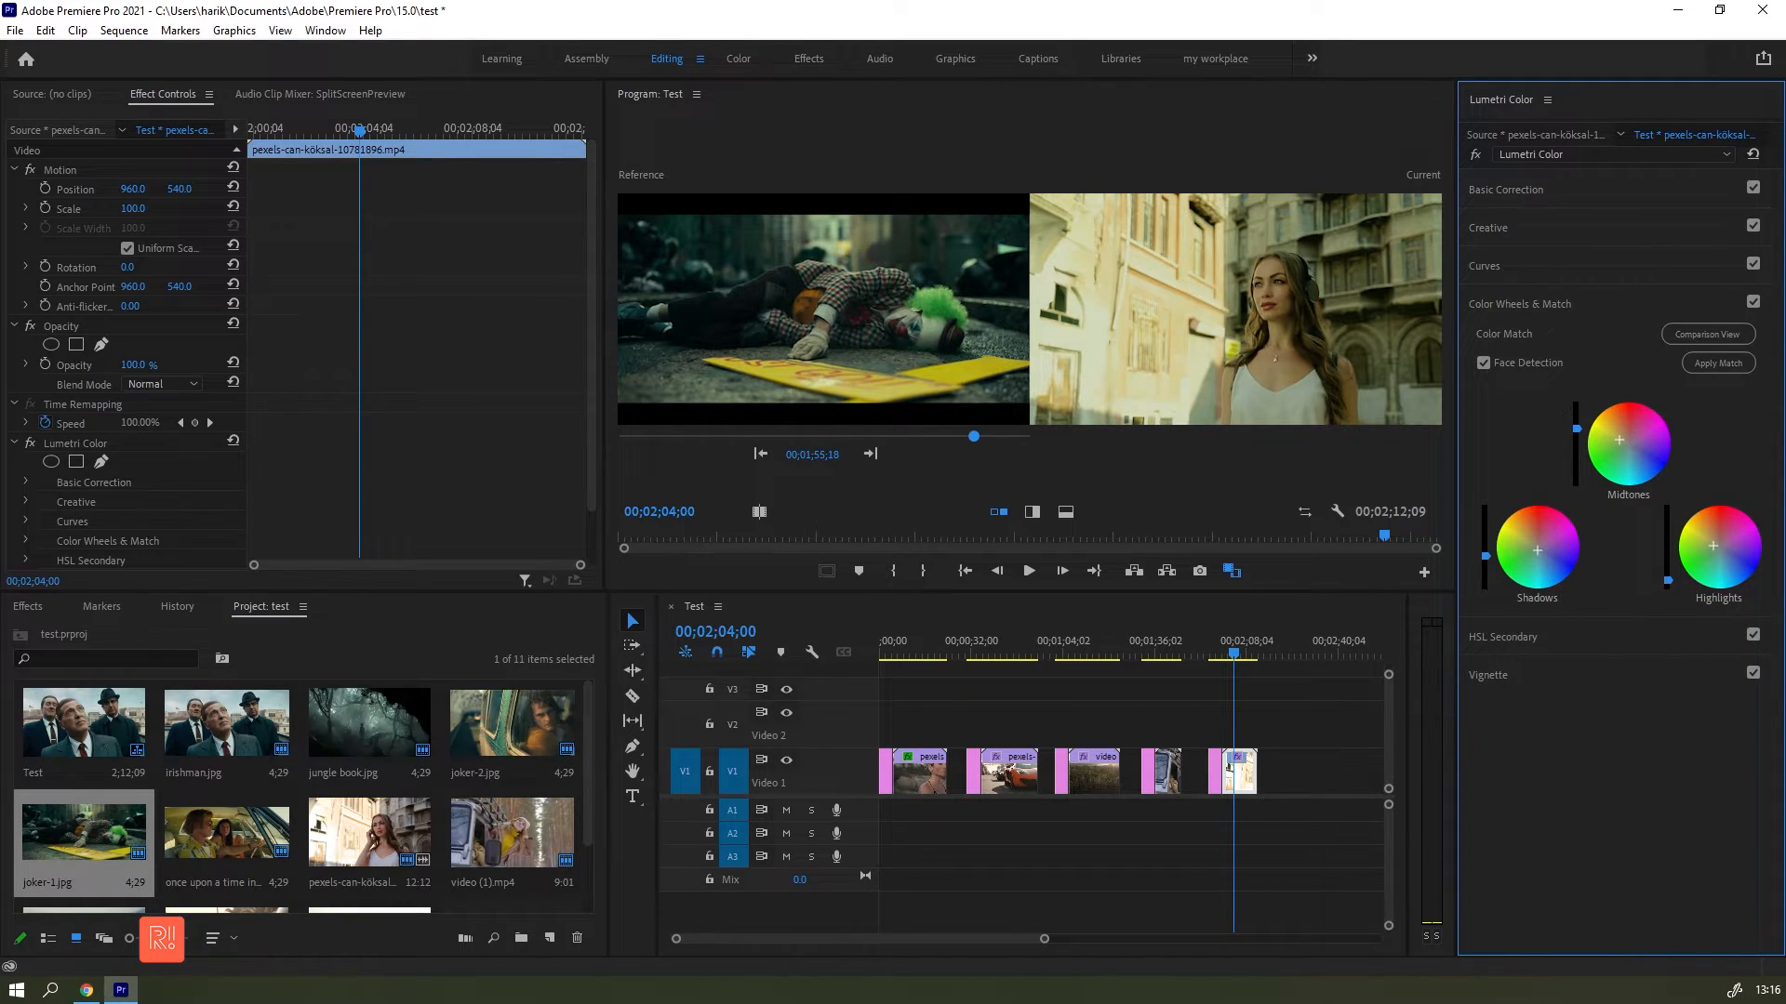
{"action": "left_click_drag", "start_coordinate": [1667, 578], "coordinate": [1668, 588]}
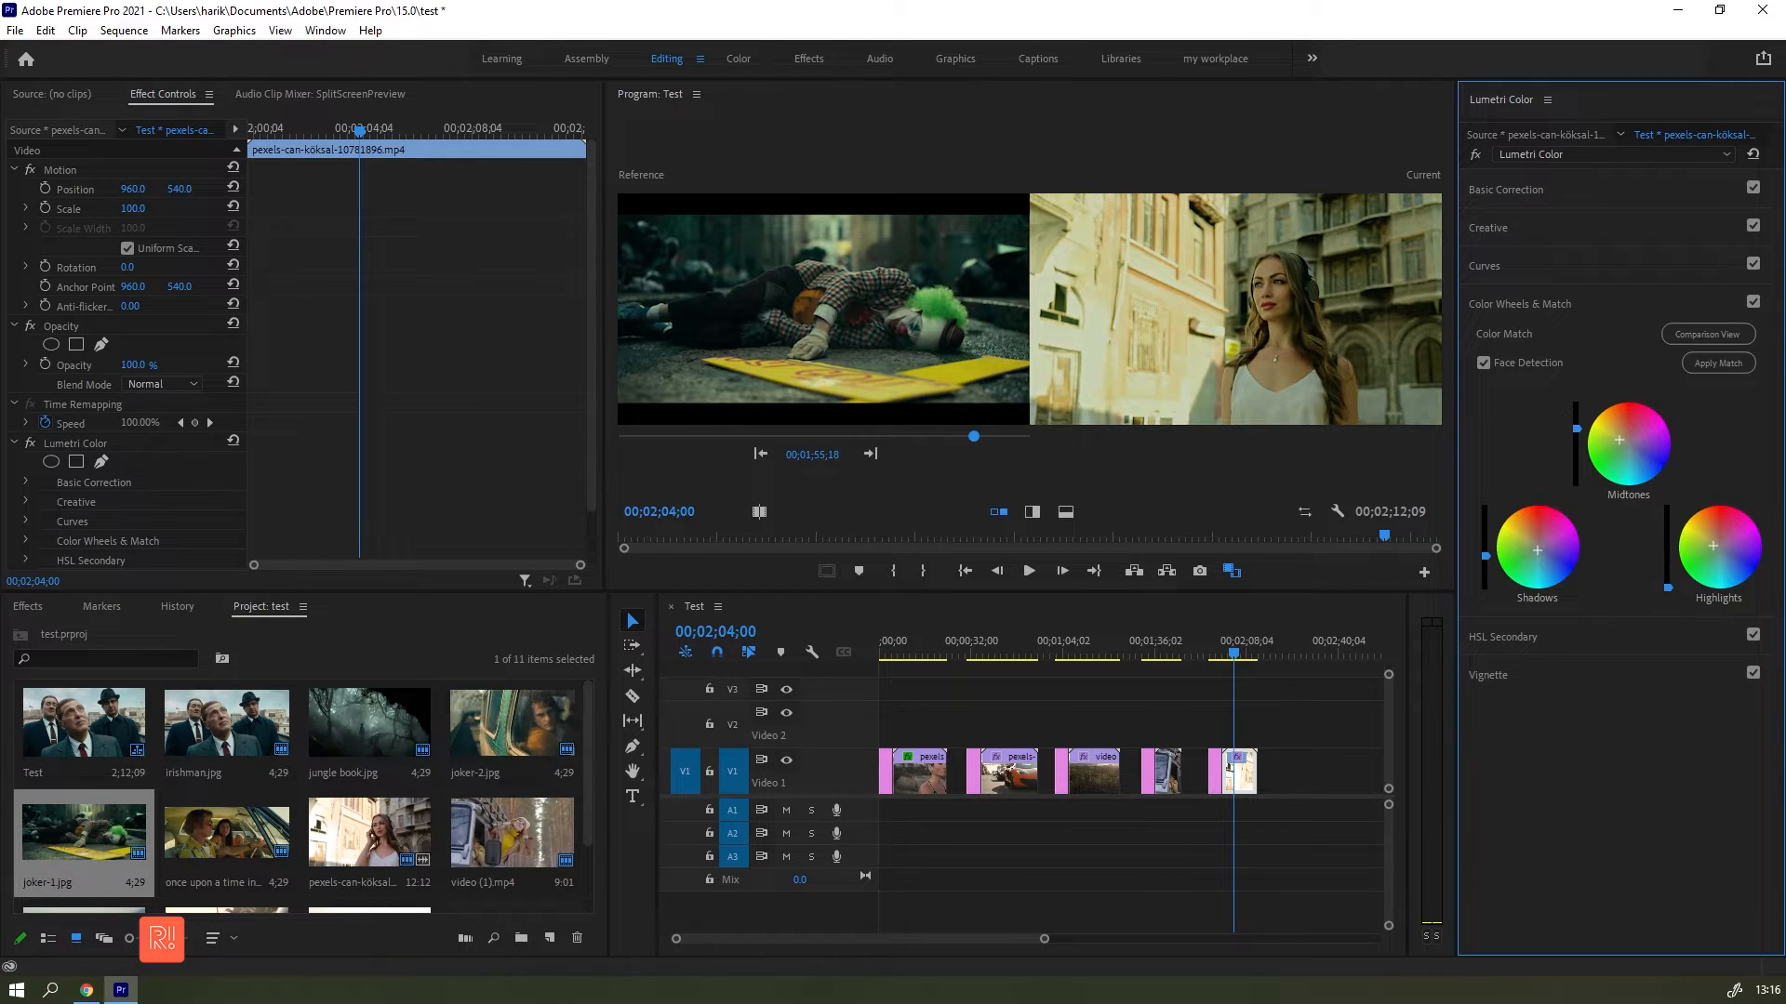
Step: Shape the street-portrait clip's master RGB curve with a slightly raised midtone point and a slightly lowered shadow point
{"action": "left_click", "coordinate": [1490, 265]}
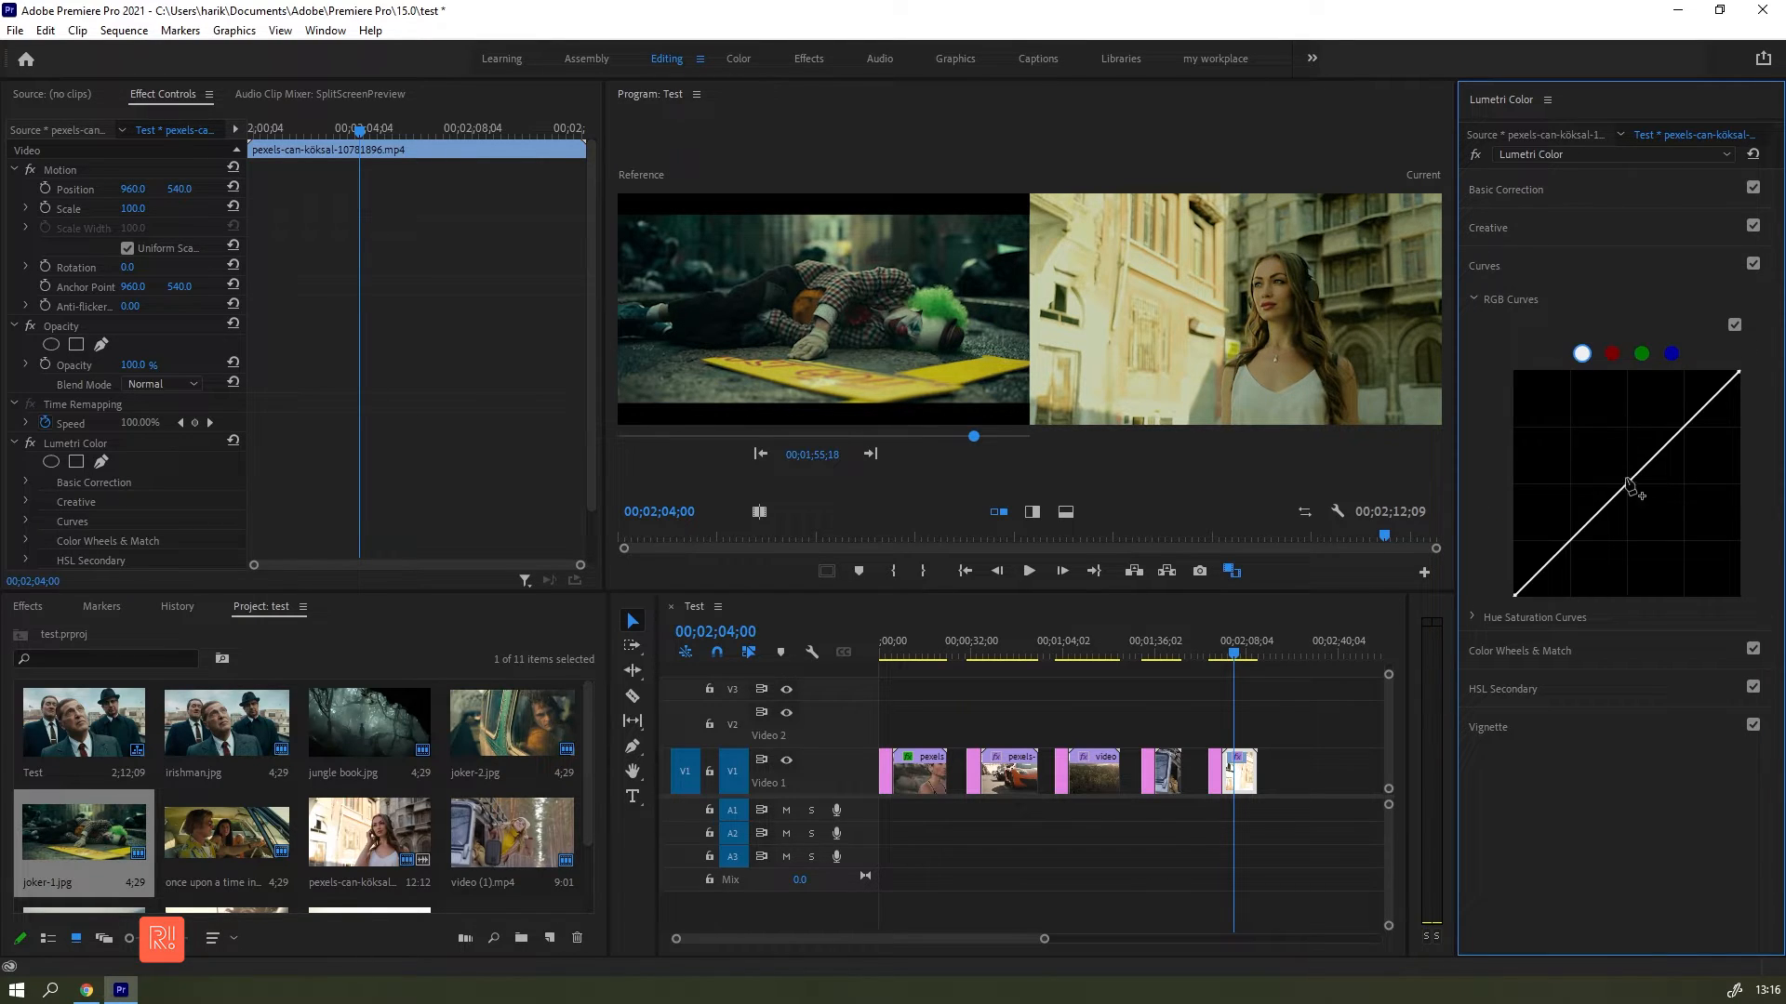
{"action": "left_click_drag", "start_coordinate": [1632, 481], "coordinate": [1637, 466]}
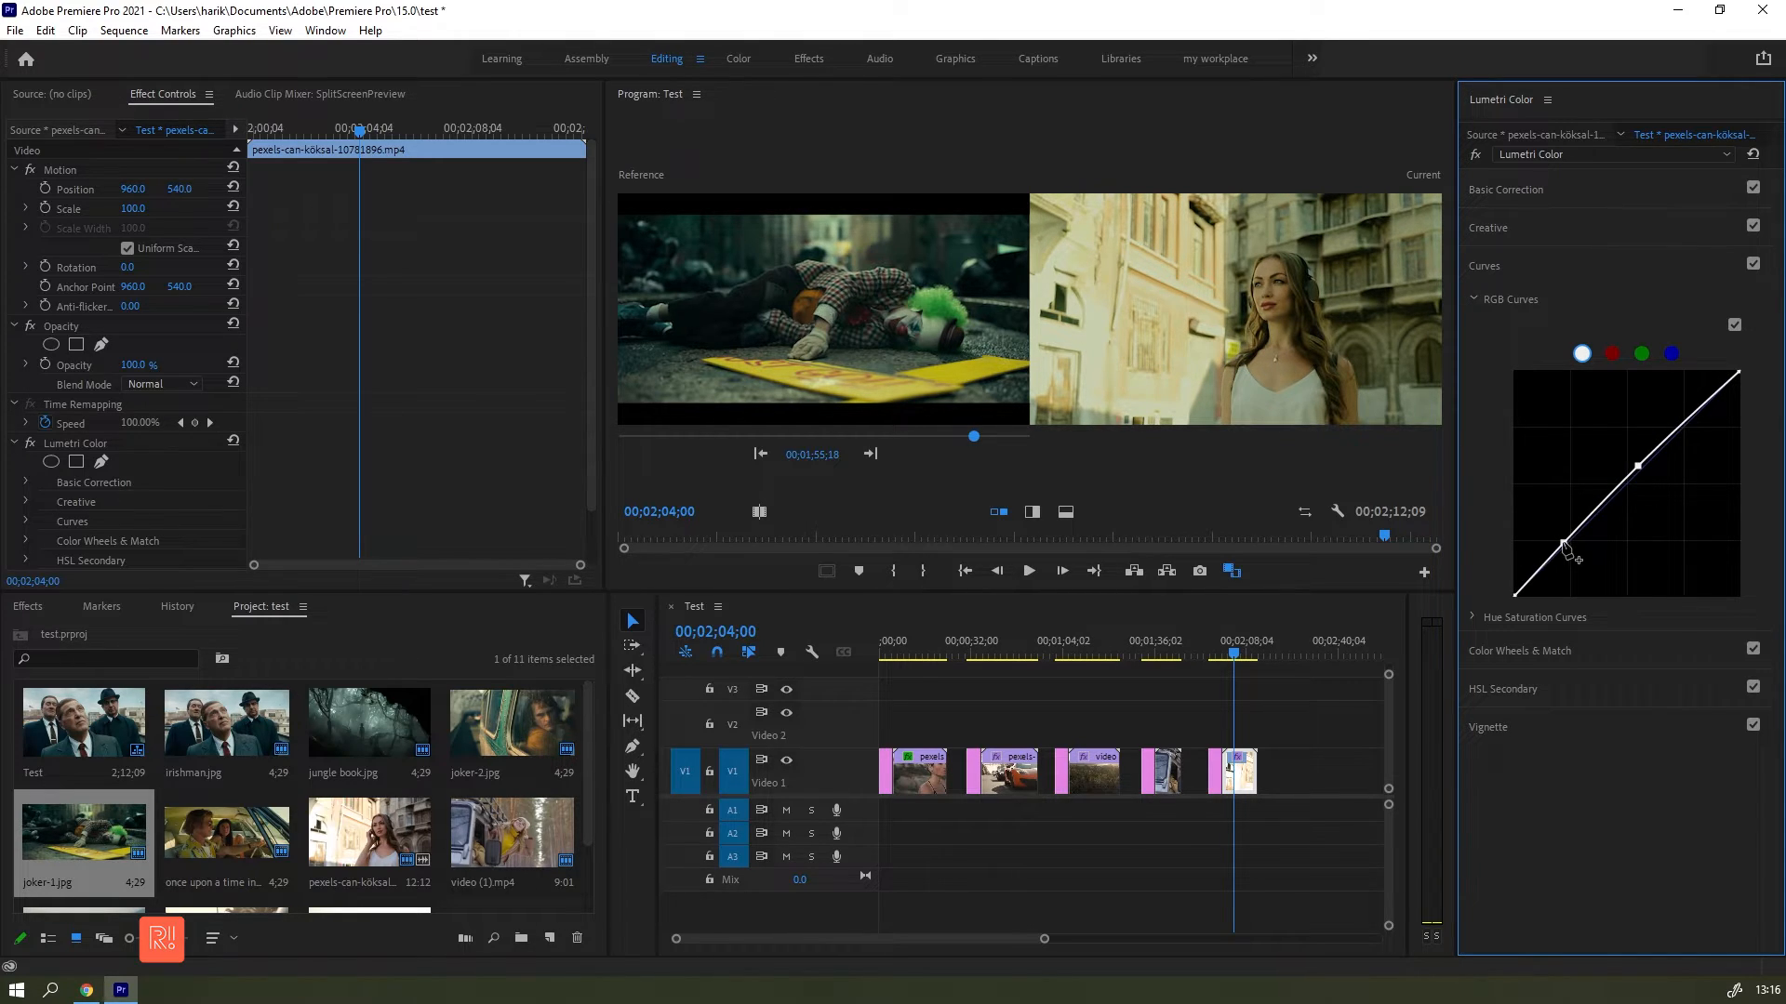
{"action": "left_click_drag", "start_coordinate": [1566, 549], "coordinate": [1562, 555]}
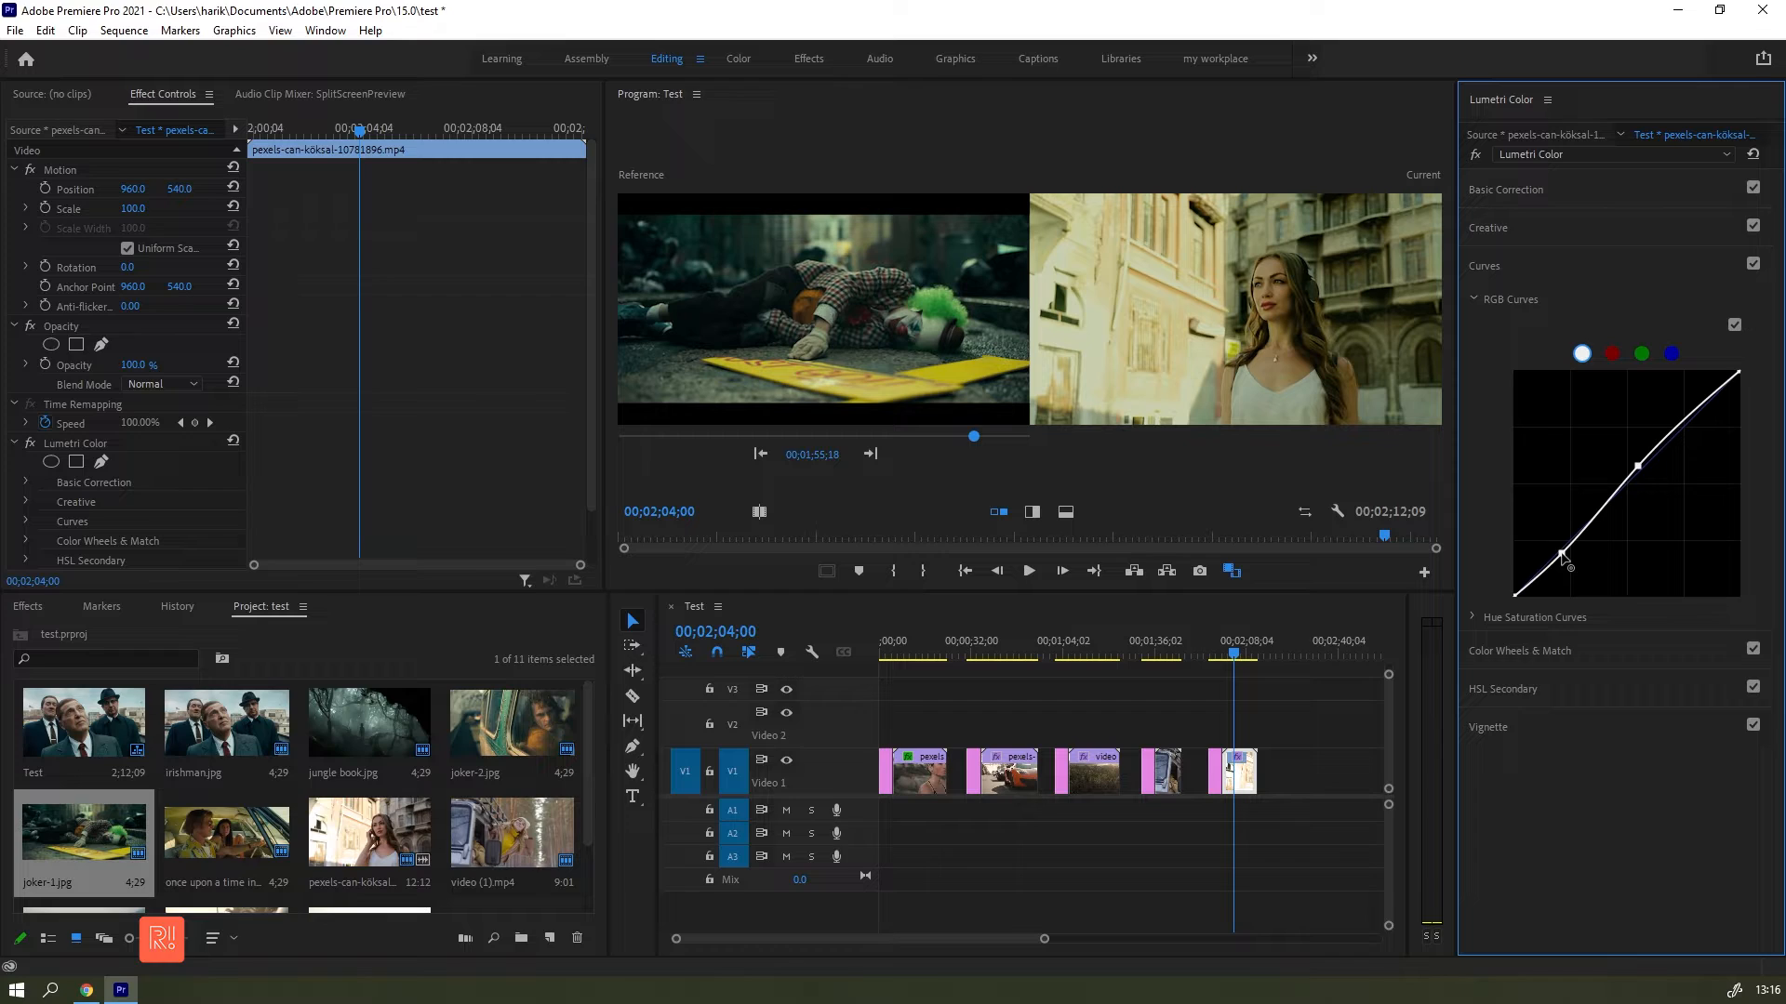
Step: Set the clip's basic tone correction to Contrast -3.9, Highlights -7.2, Shadows -3.9, Whites 10.5 and Blacks -1.7
{"action": "left_click", "coordinate": [1499, 267]}
{"action": "left_click", "coordinate": [1505, 227]}
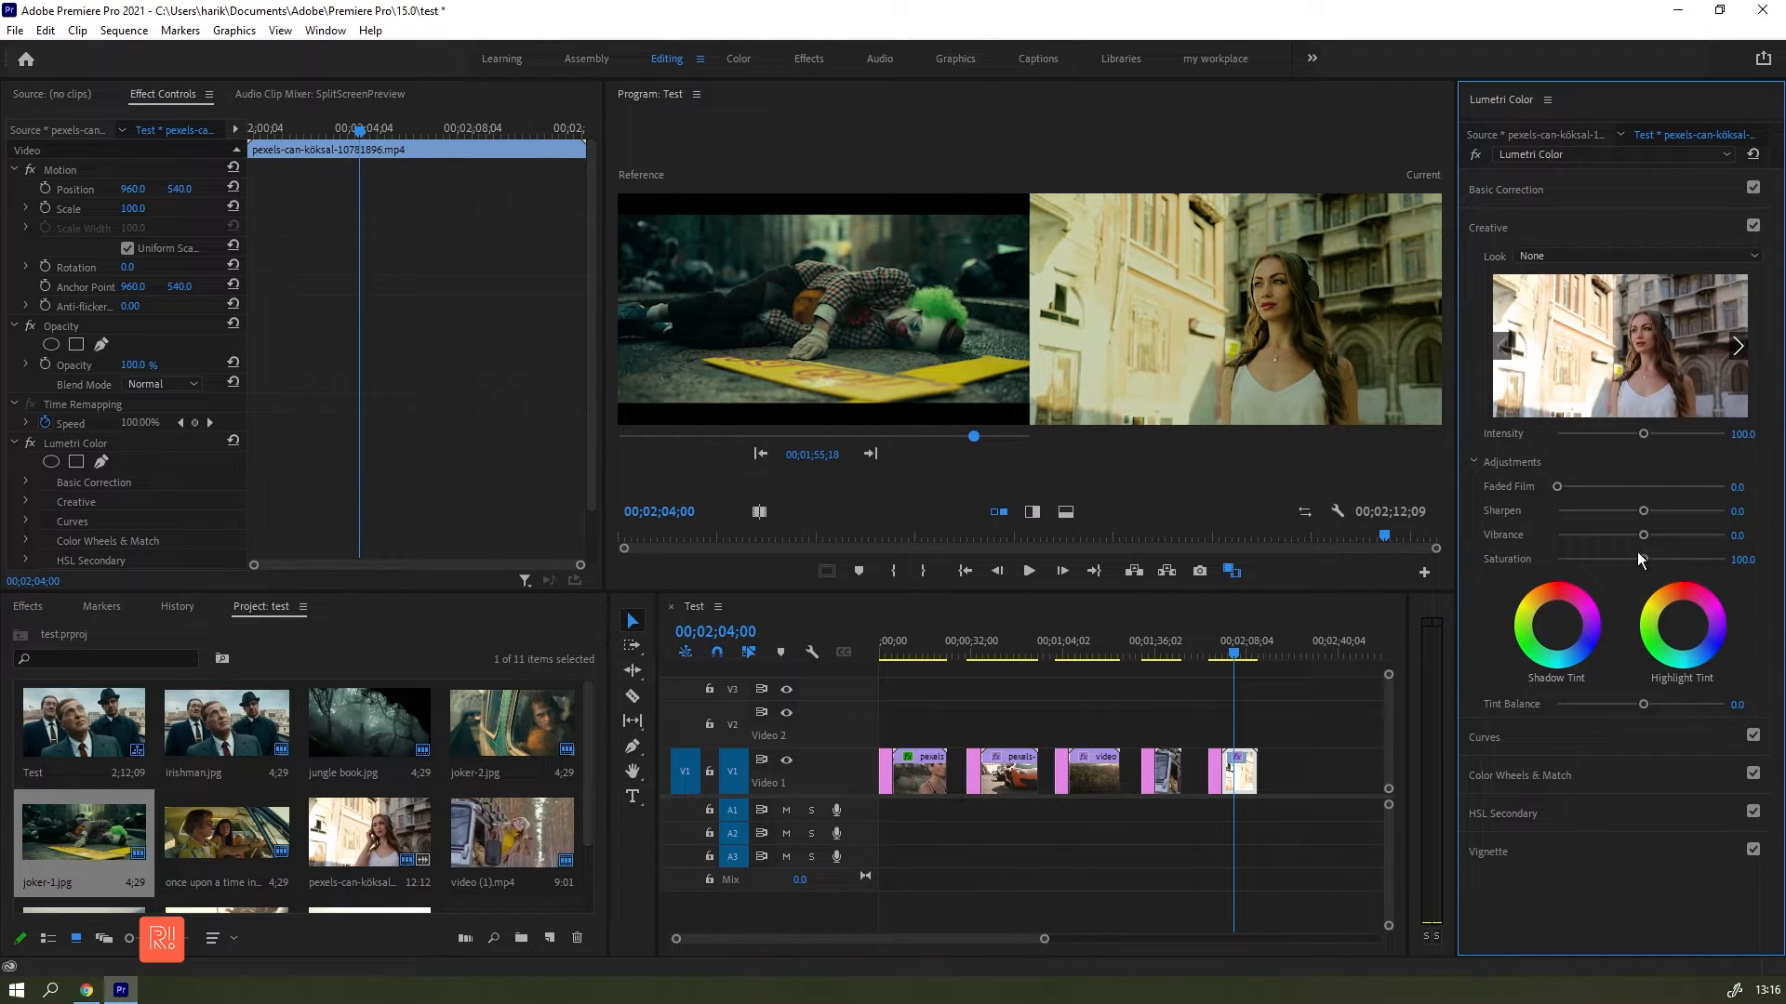
{"action": "left_click", "coordinate": [1522, 188]}
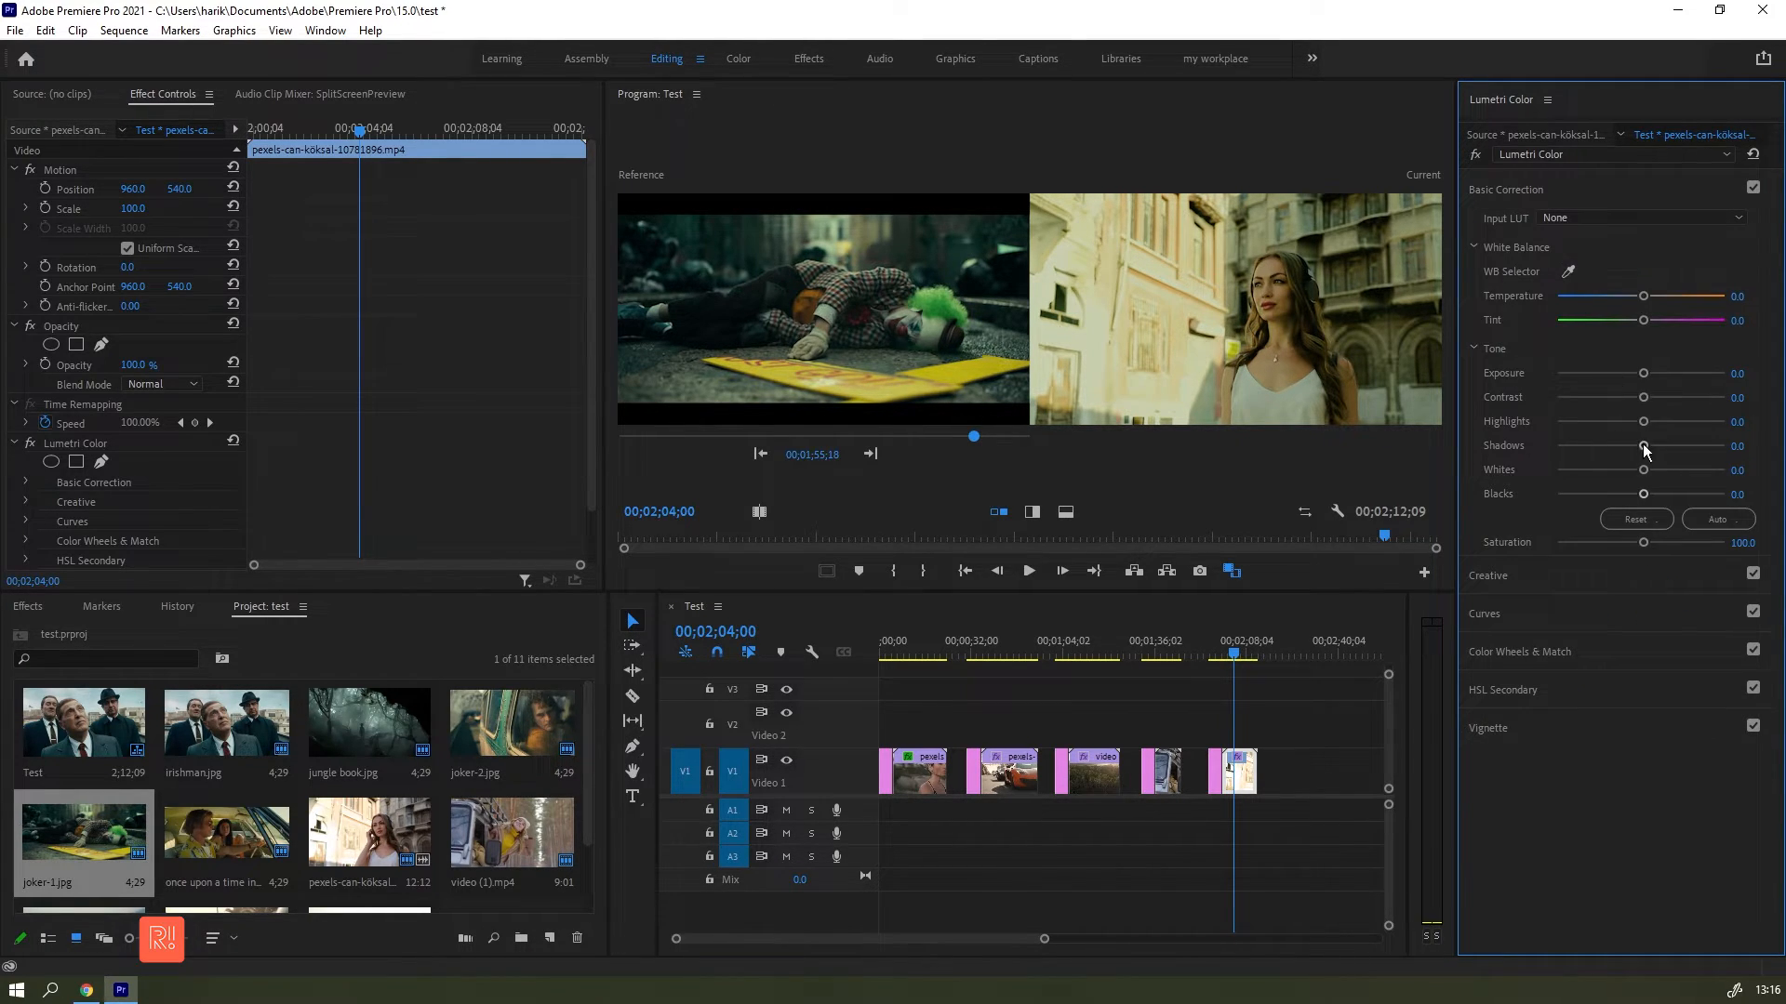
{"action": "left_click_drag", "start_coordinate": [1643, 445], "coordinate": [1638, 493]}
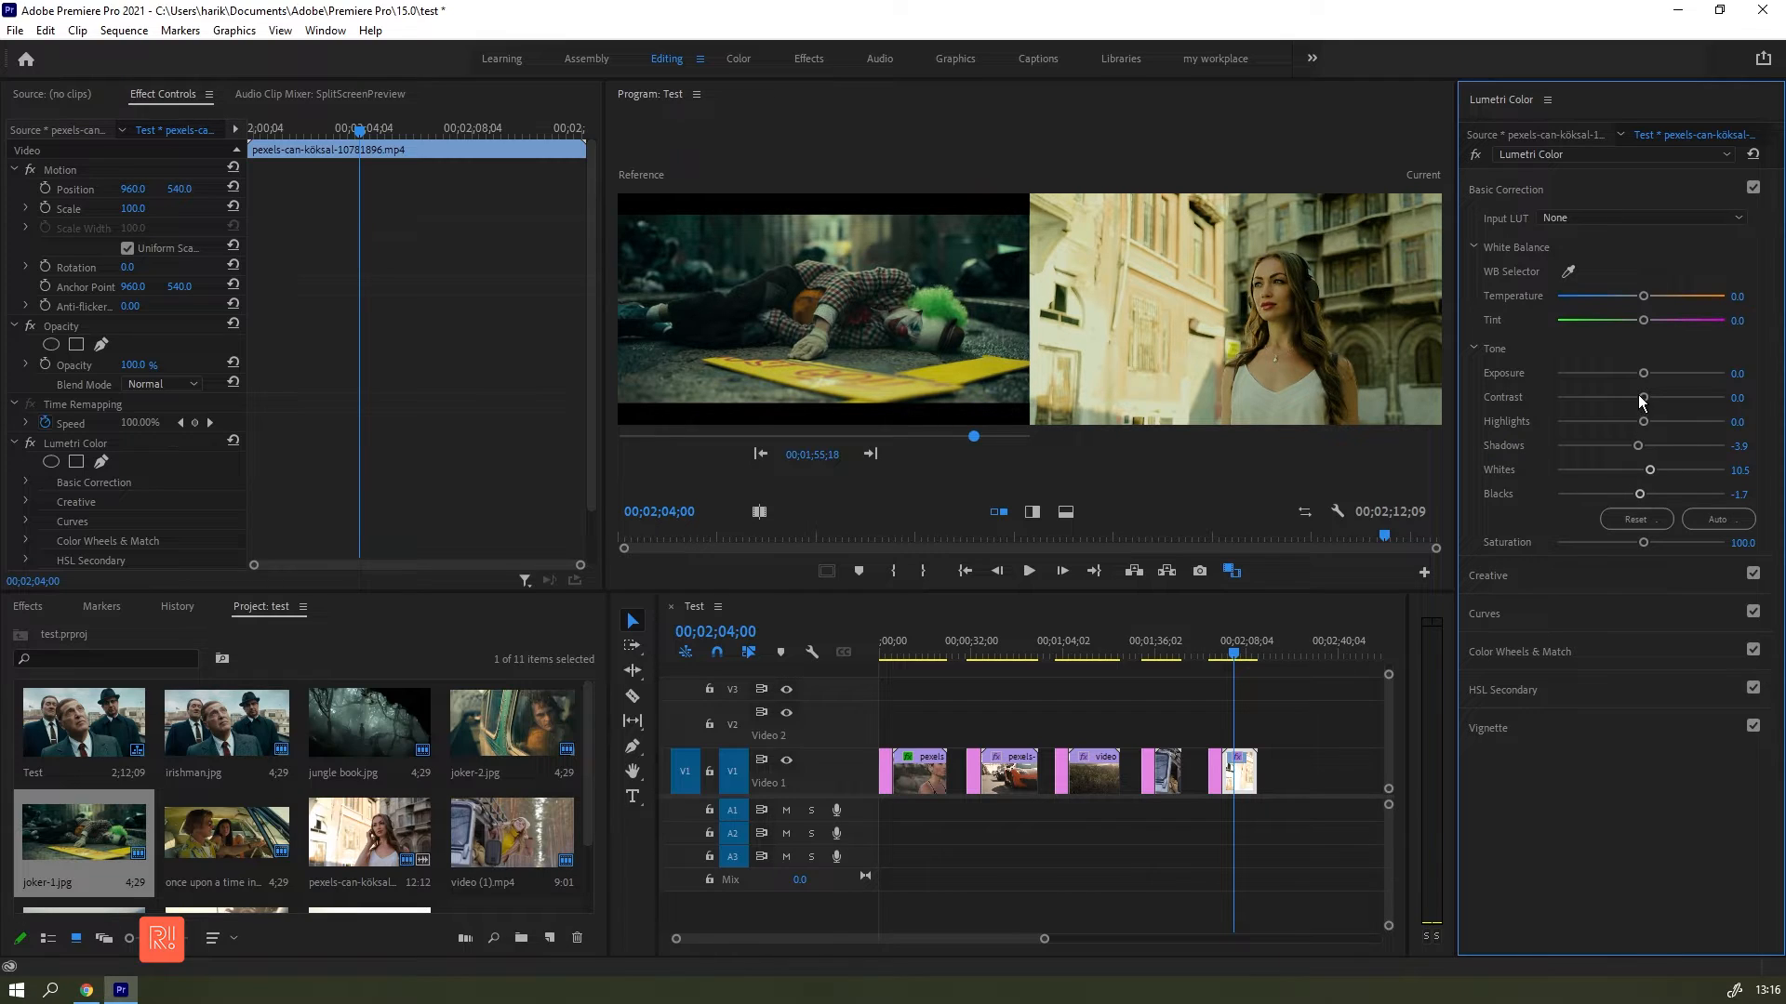
{"action": "left_click_drag", "start_coordinate": [1644, 398], "coordinate": [1636, 427]}
Step: Play the graded street-portrait clip and compare it with the reference in enlarged side-by-side, vertical split and horizontal split views
{"action": "left_click", "coordinate": [1227, 642]}
{"action": "key", "text": "space"}
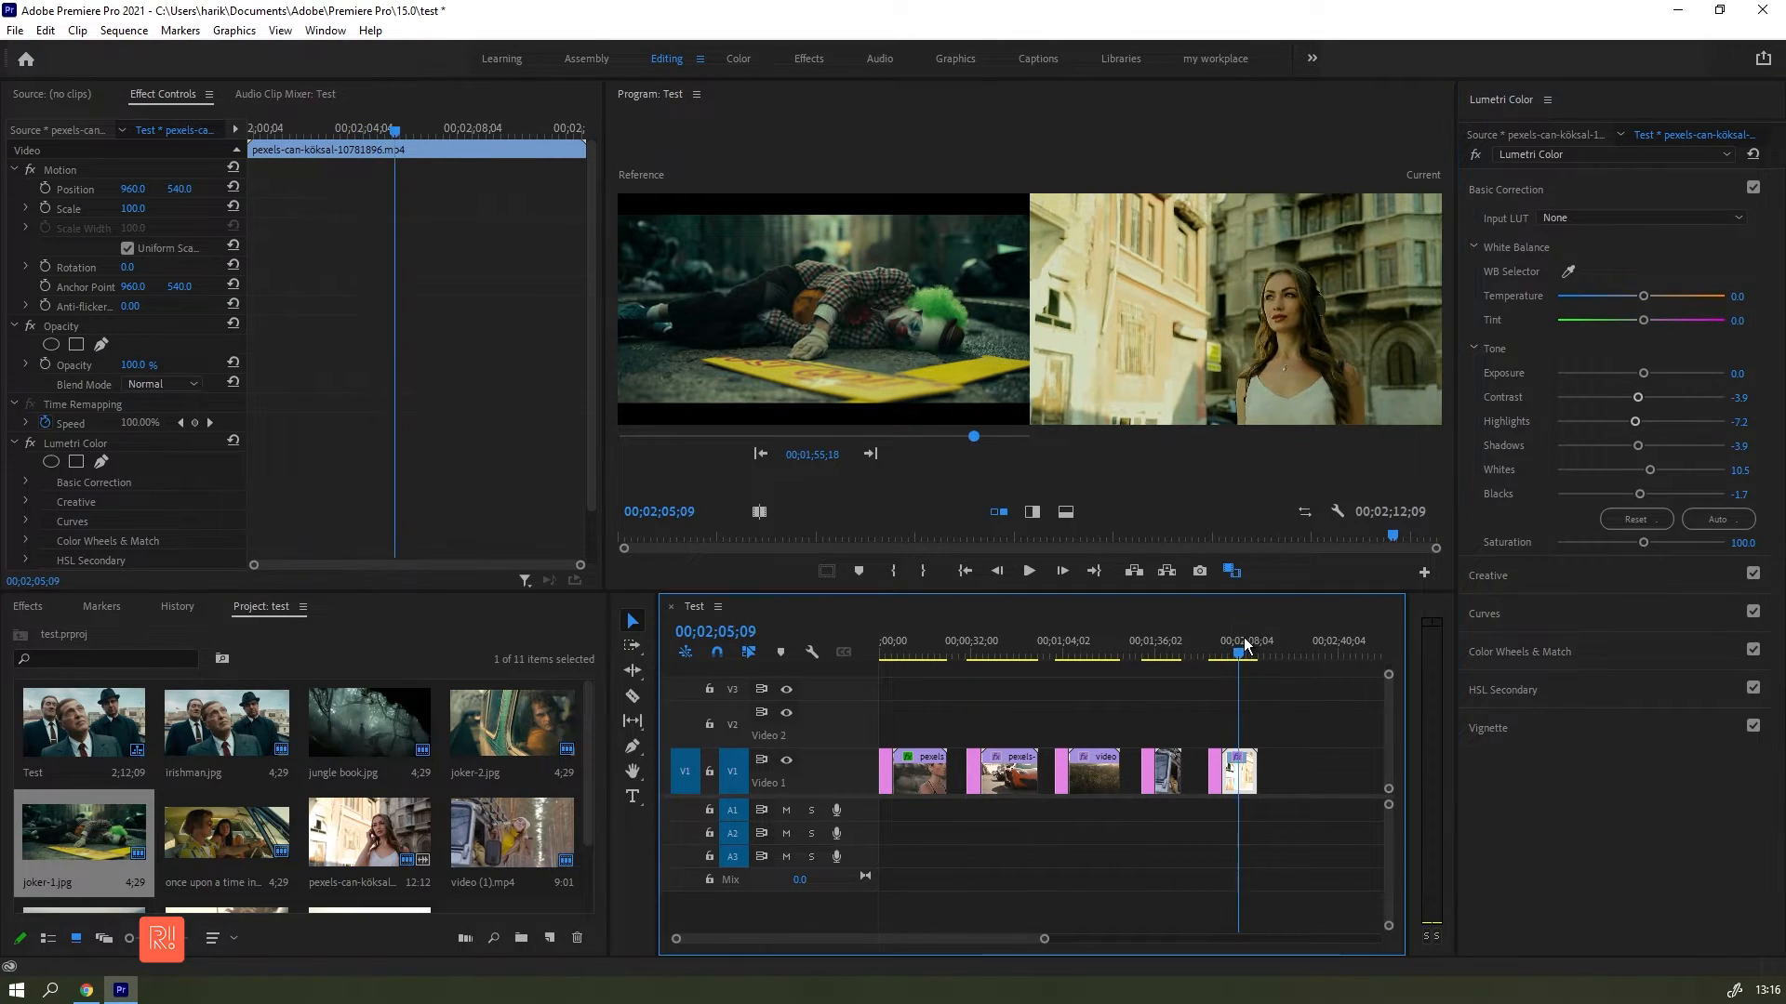
{"action": "key", "text": "grave"}
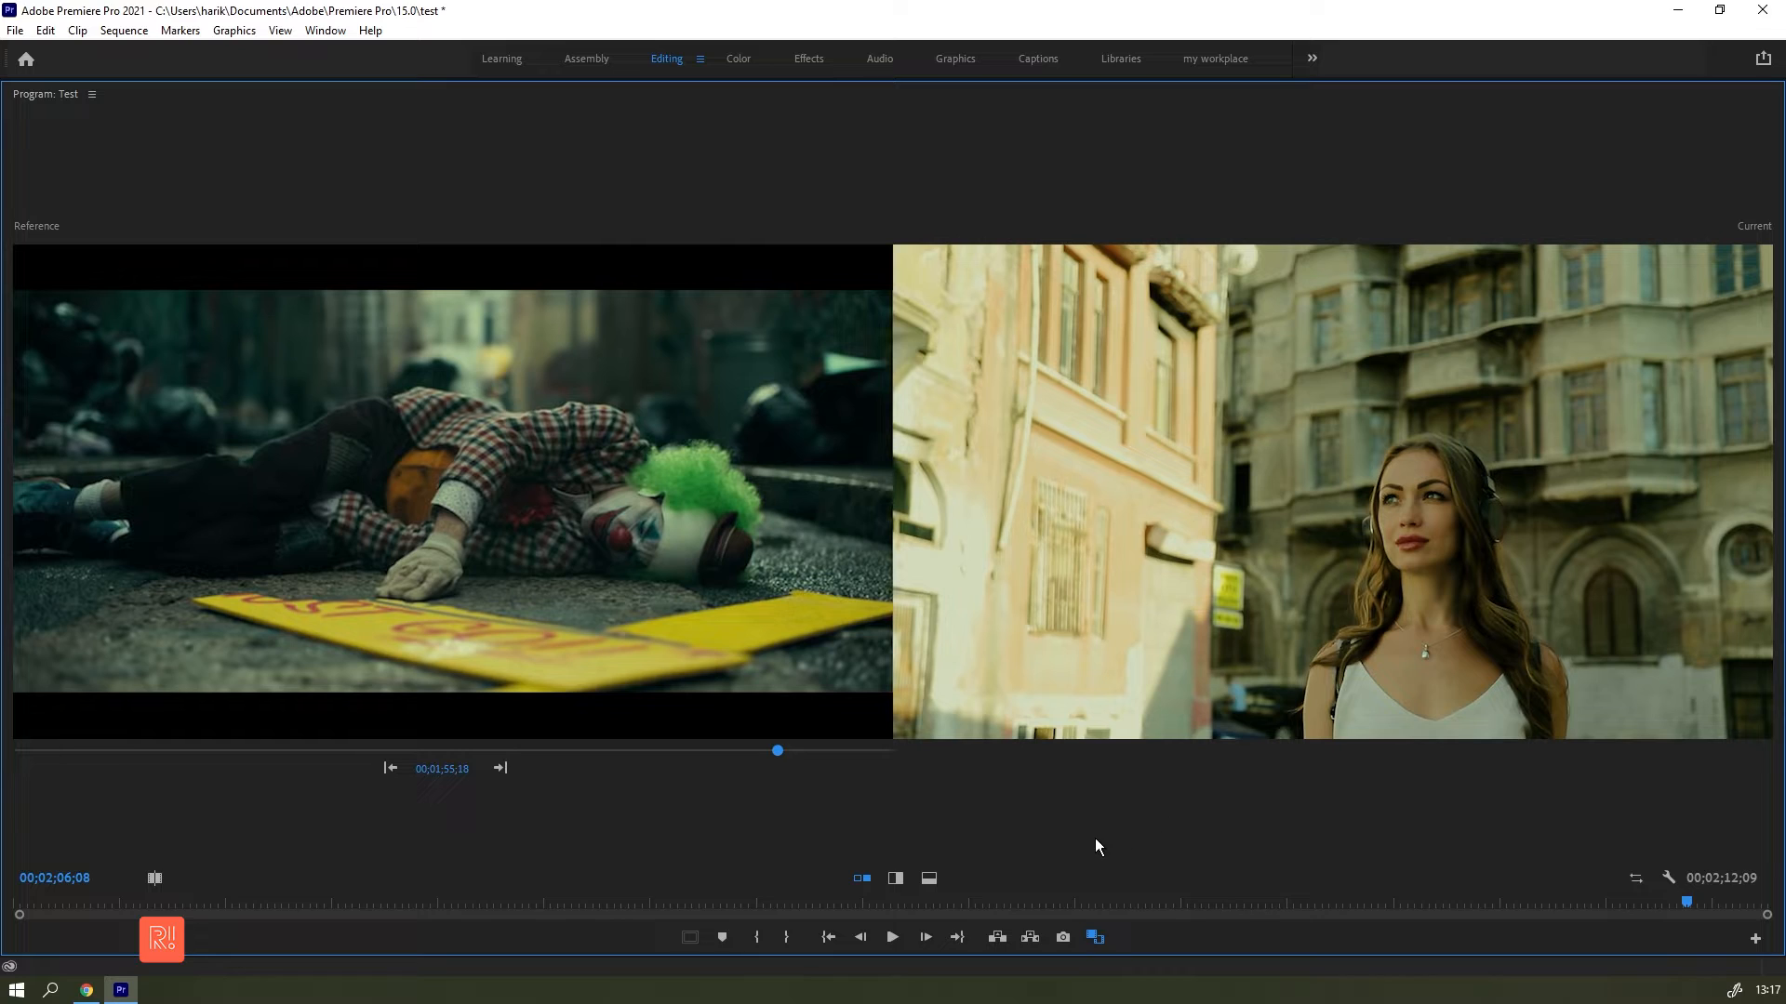
{"action": "left_click", "coordinate": [889, 883]}
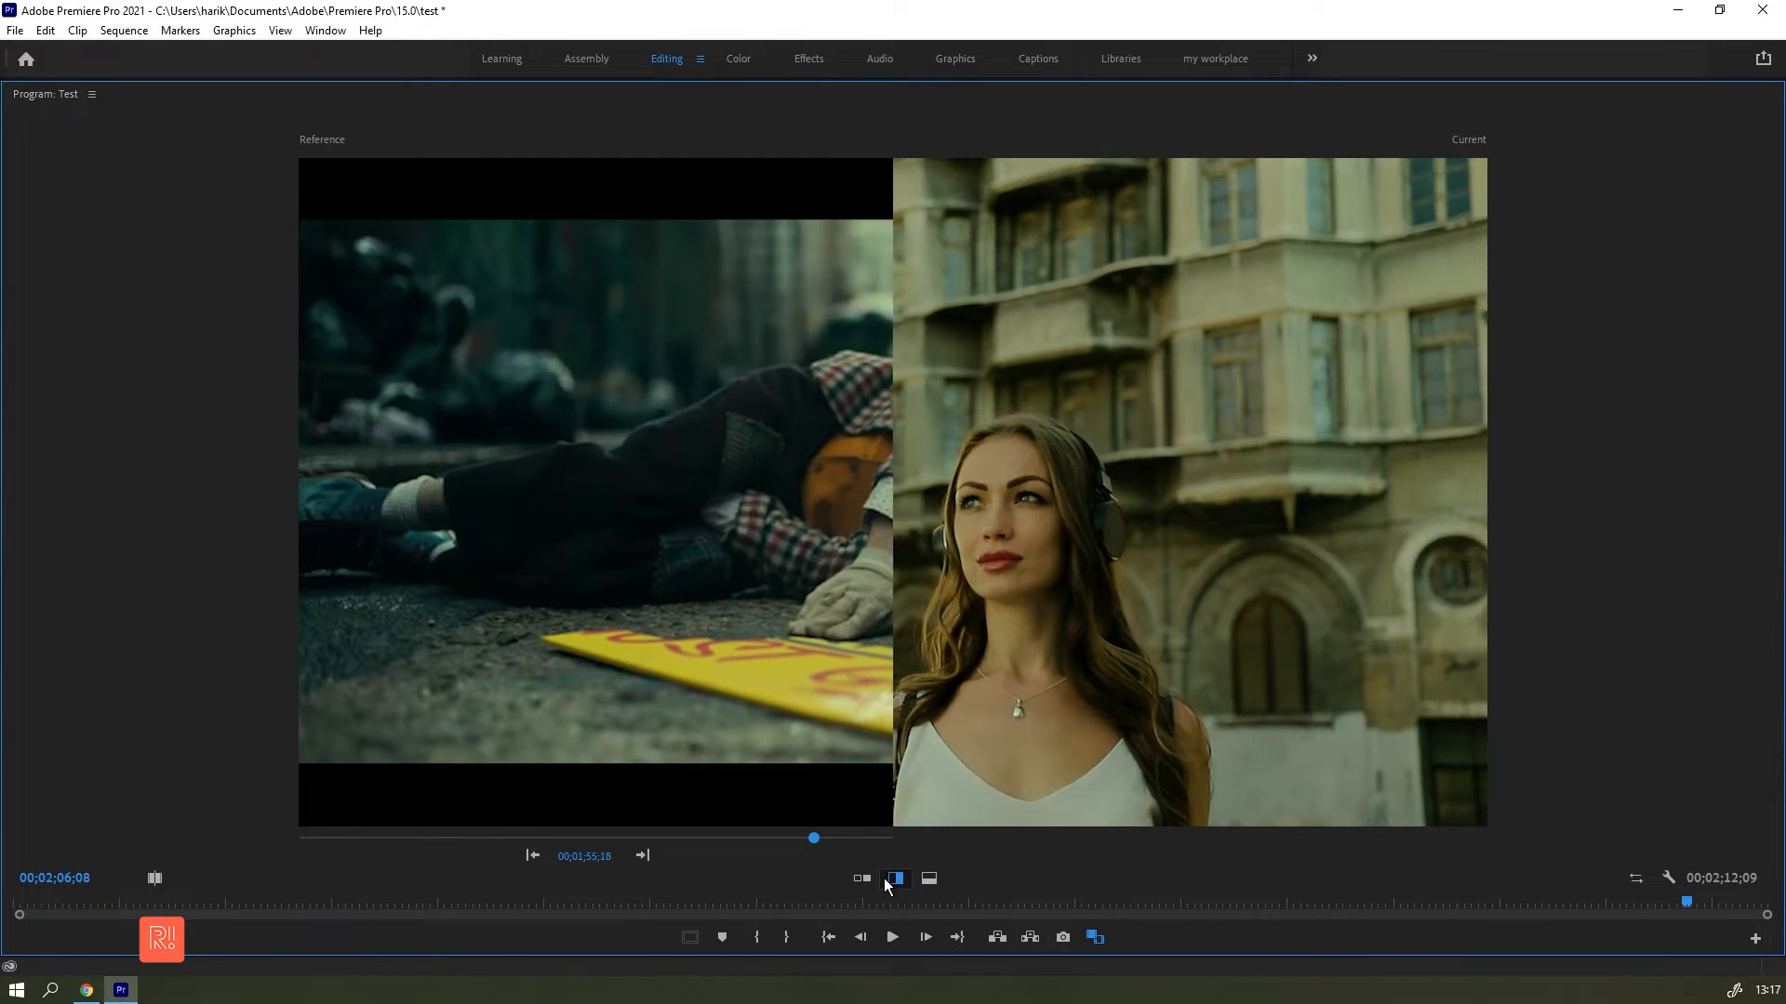
{"action": "left_click", "coordinate": [929, 880]}
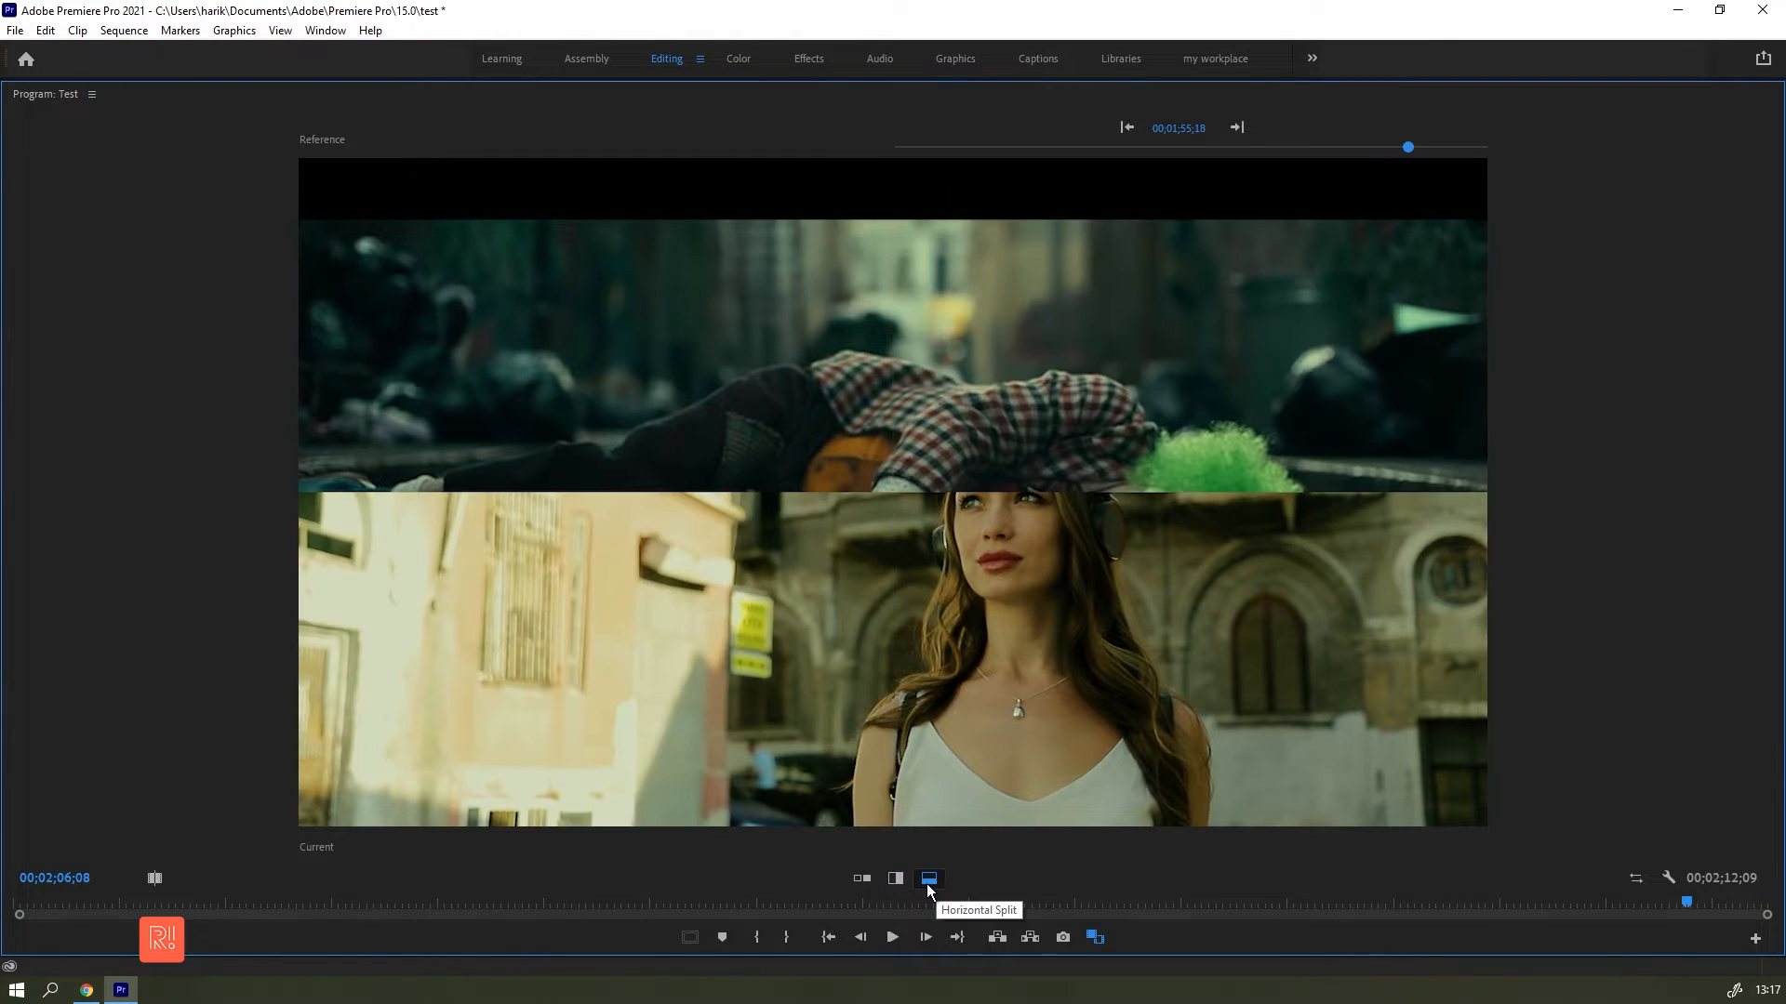
{"action": "left_click", "coordinate": [894, 880]}
{"action": "left_click", "coordinate": [862, 878]}
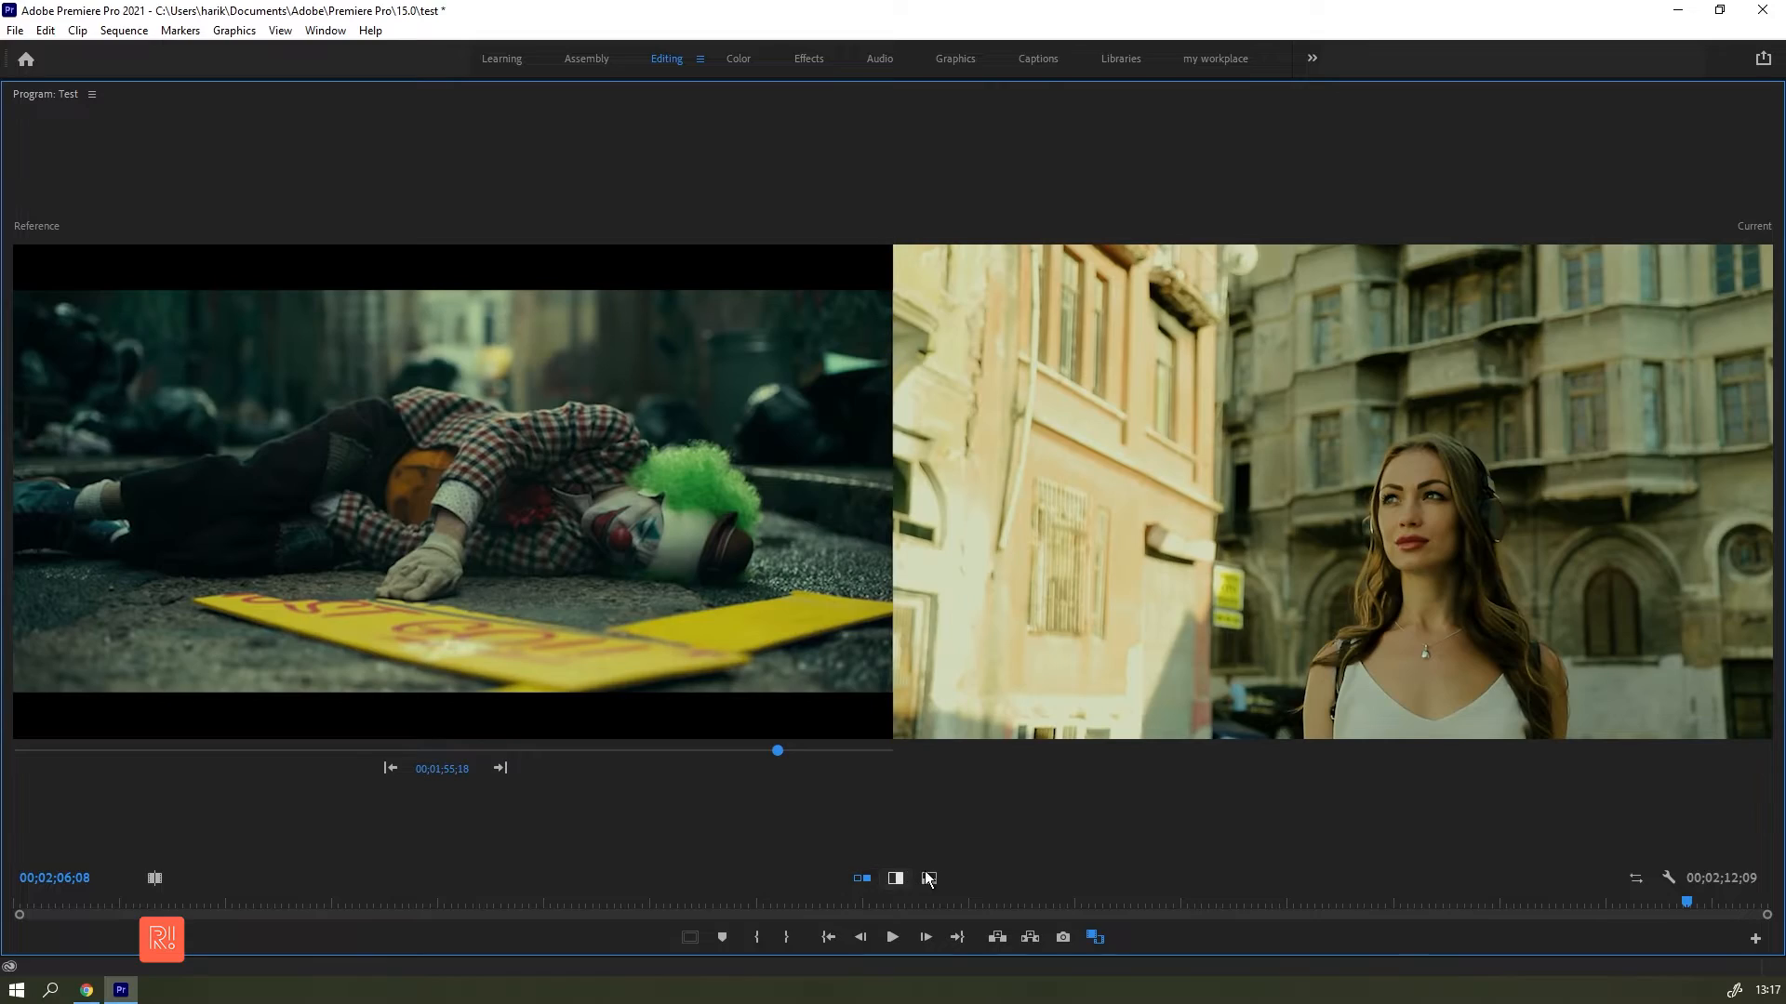
{"action": "key", "text": "grave"}
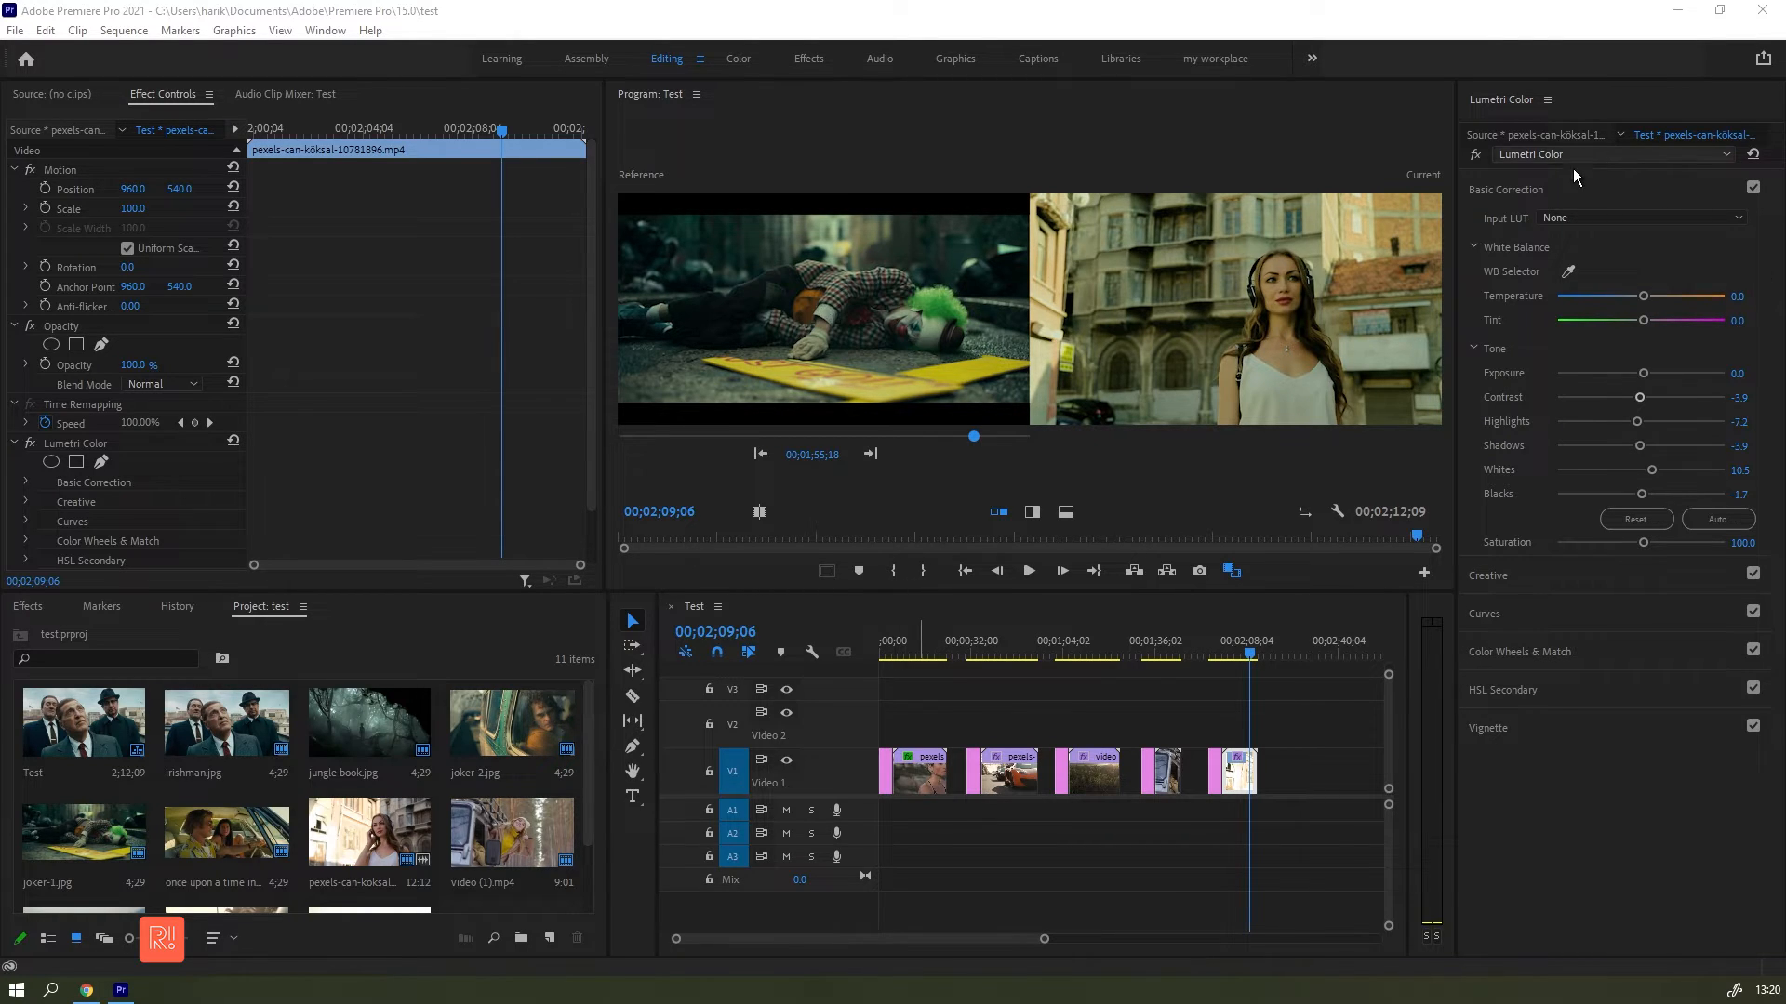
{"action": "left_click", "coordinate": [1549, 98]}
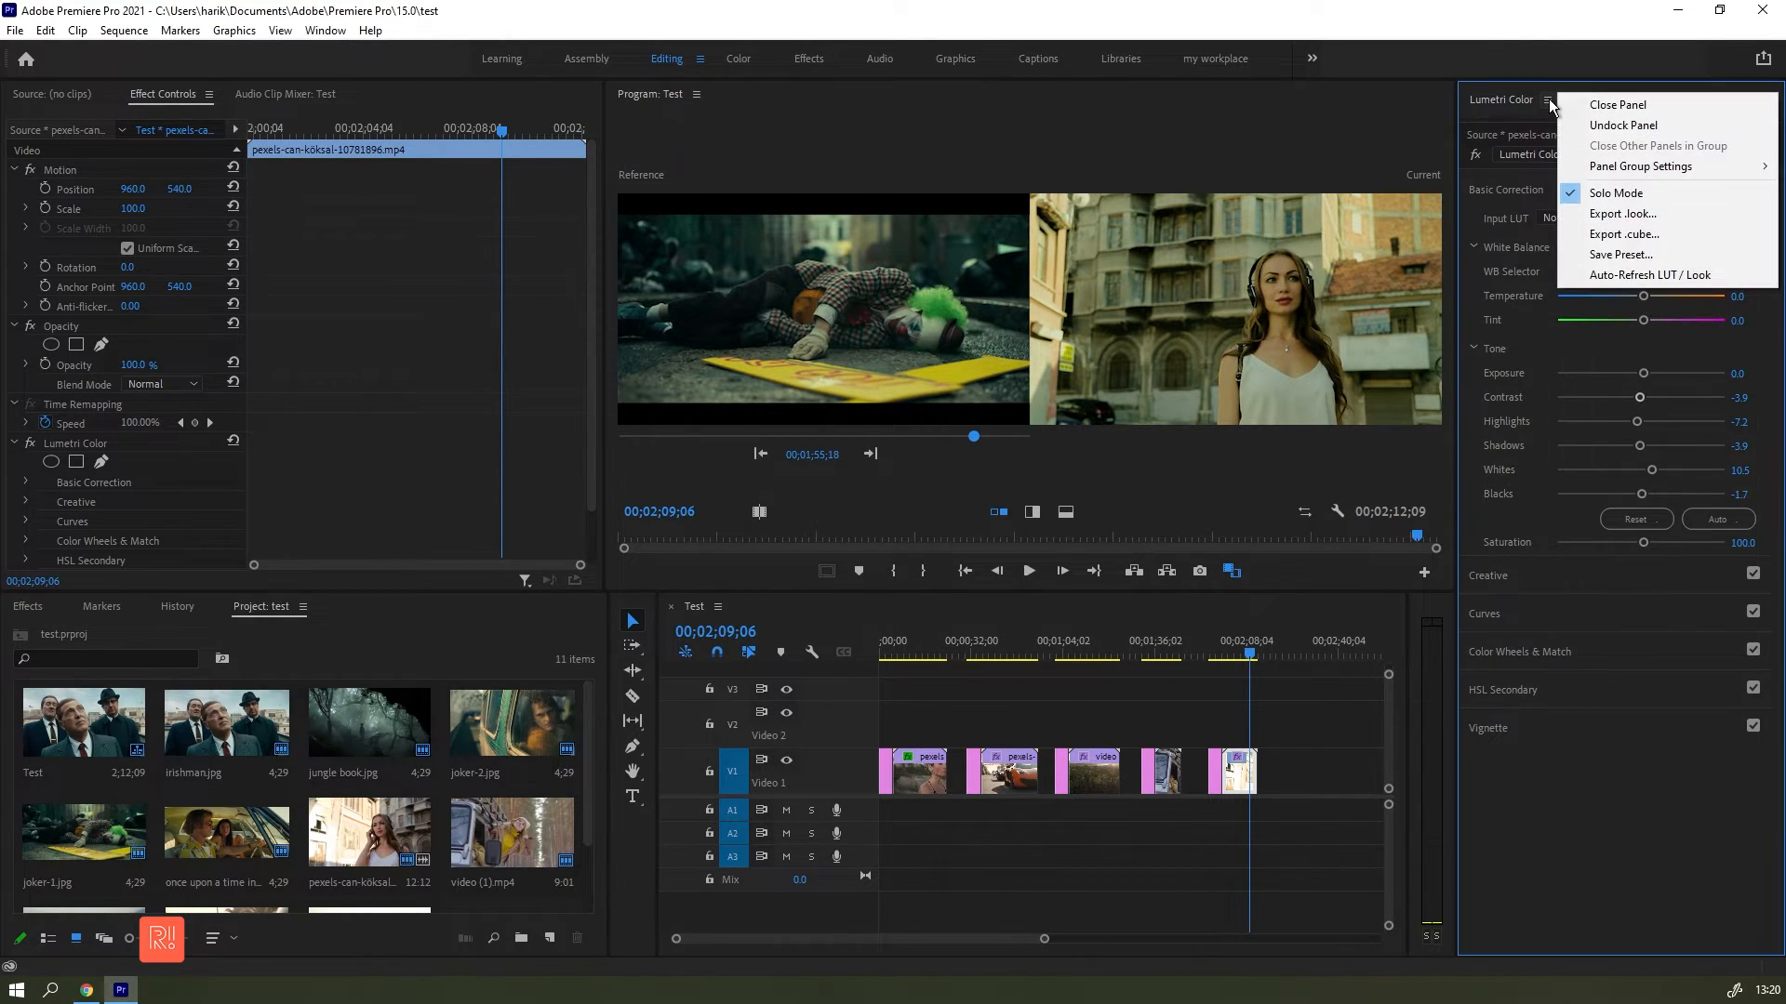
{"action": "left_click", "coordinate": [1677, 216]}
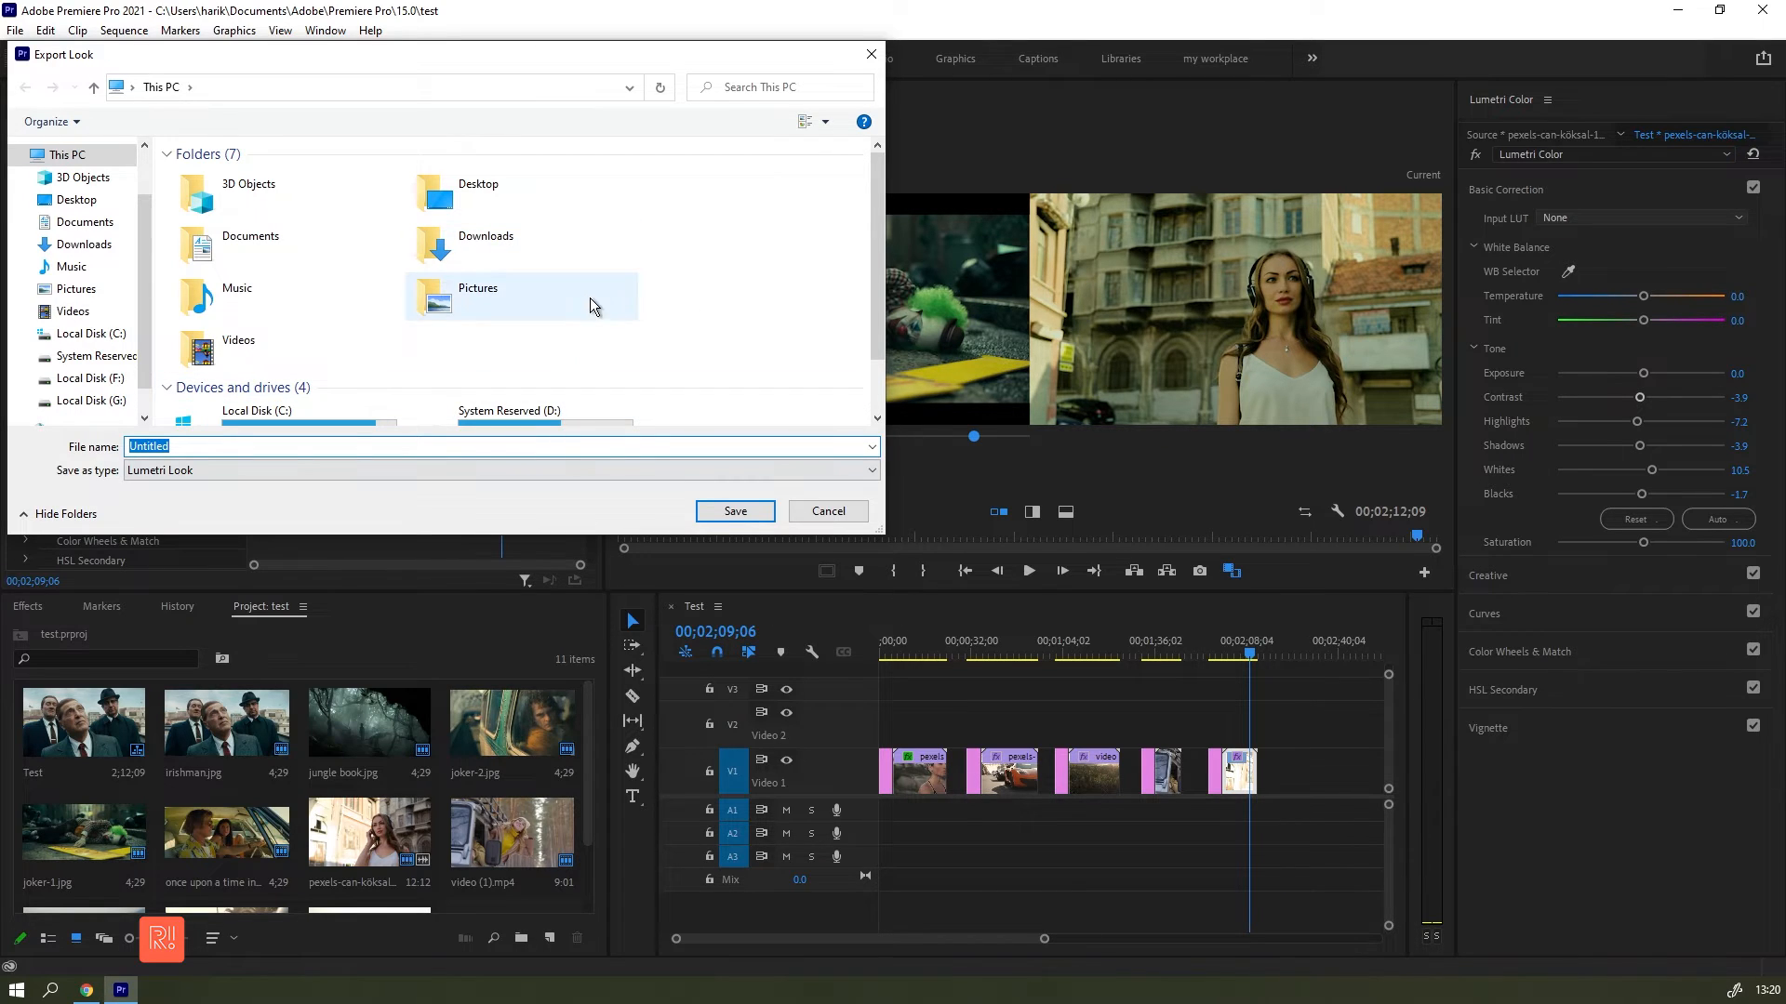
{"action": "scroll", "coordinate": [802, 284], "scroll_direction": "down", "scroll_amount": 1}
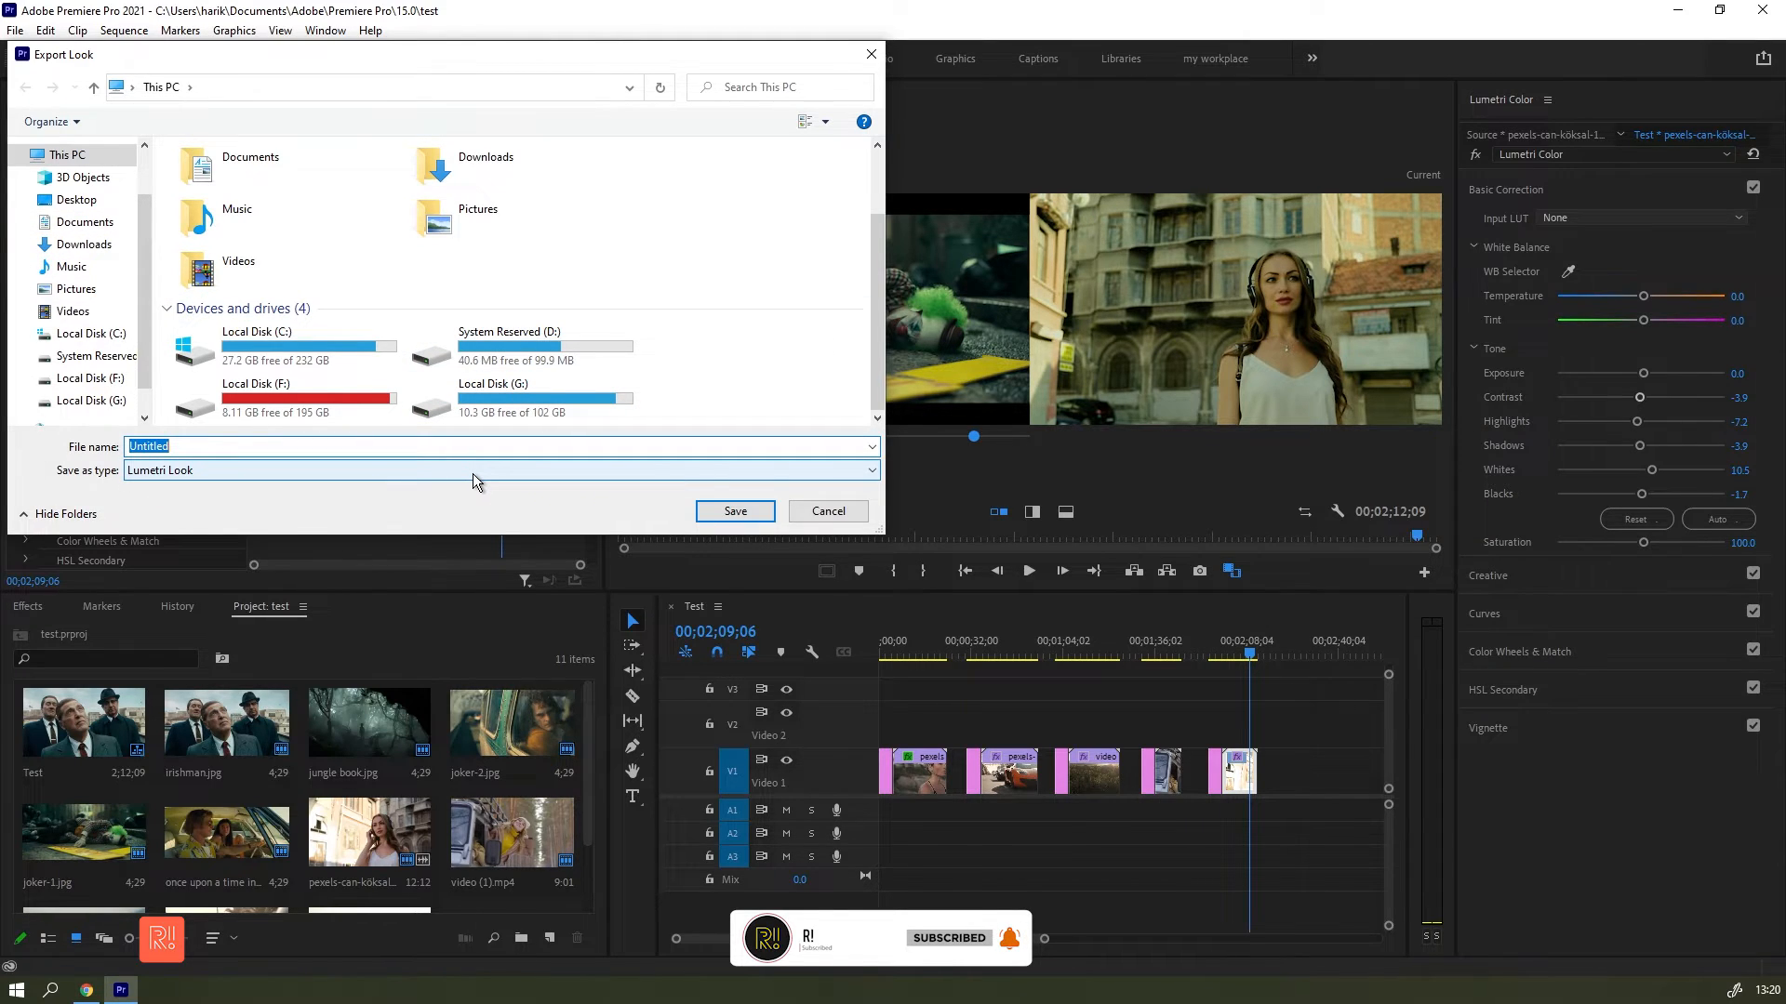
{"action": "key", "text": "BackSpace"}
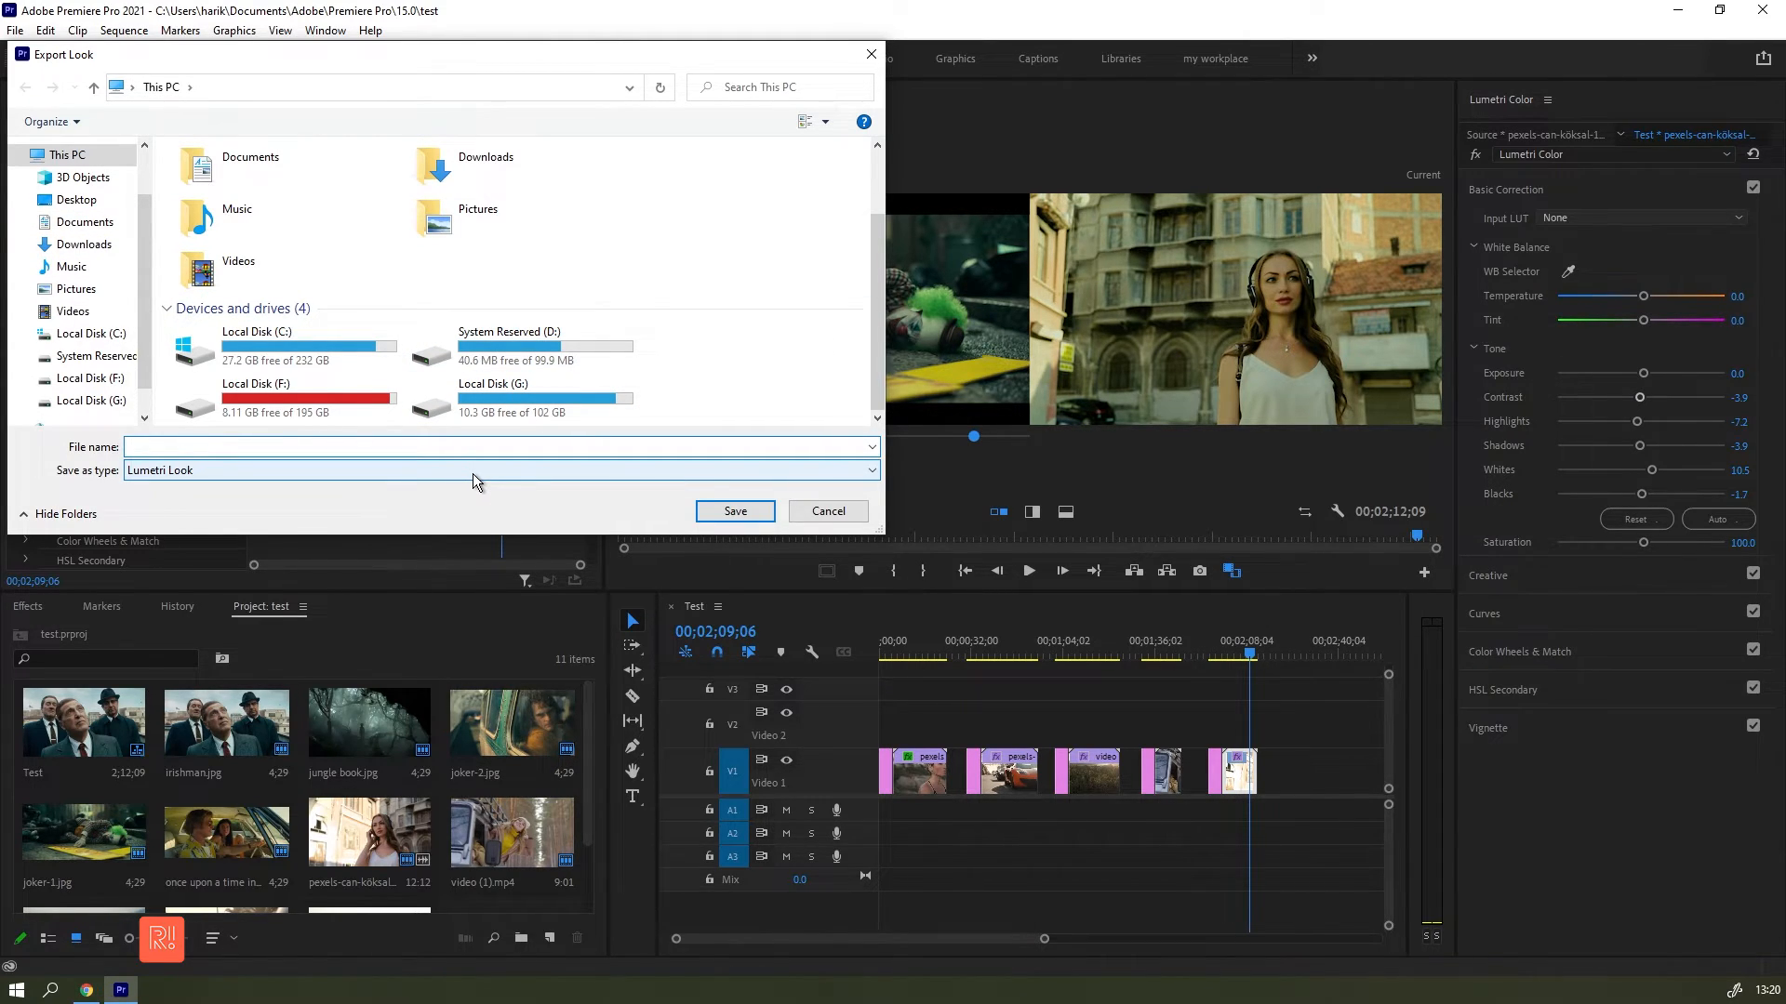
{"action": "type", "text": "Yelo"}
{"action": "key", "text": "BackSpace"}
{"action": "key", "text": "BackSpace"}
{"action": "key", "text": "BackSpace"}
{"action": "type", "text": "Yellow"}
{"action": "left_click", "coordinate": [854, 516]}
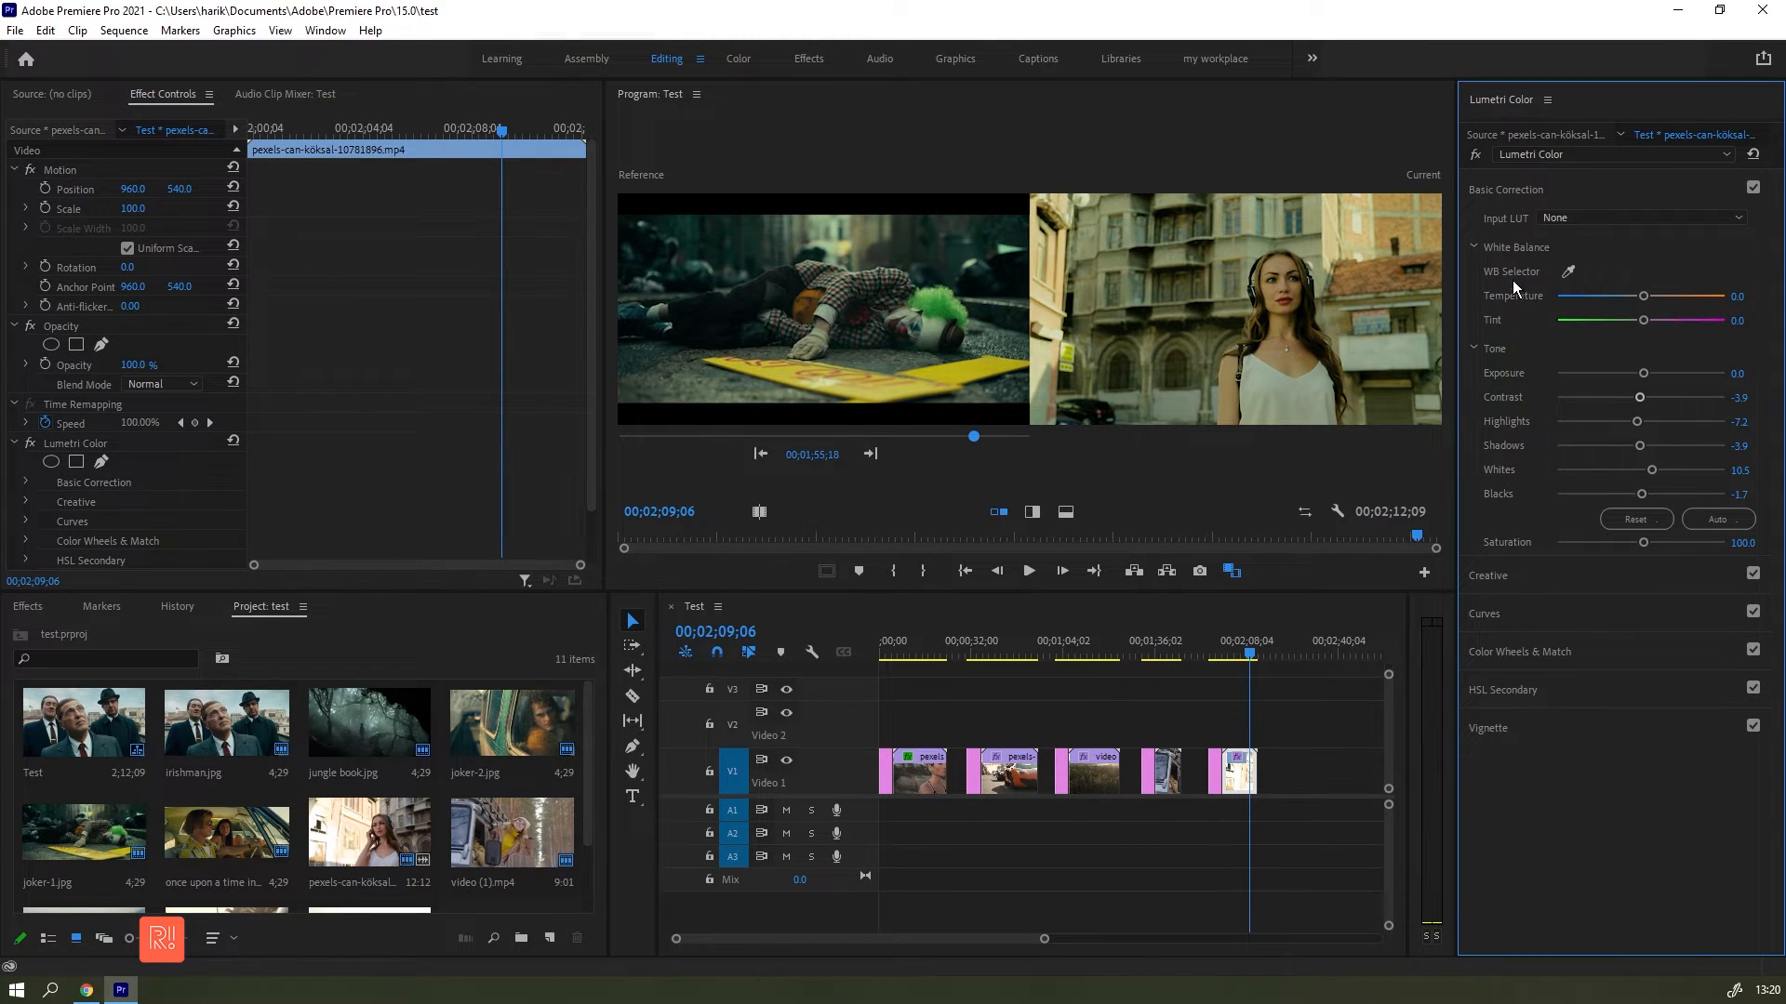
Step: Save the street-portrait clip's Lumetri grade as an effect preset named Yellow, with type Scale
{"action": "left_click", "coordinate": [1548, 100]}
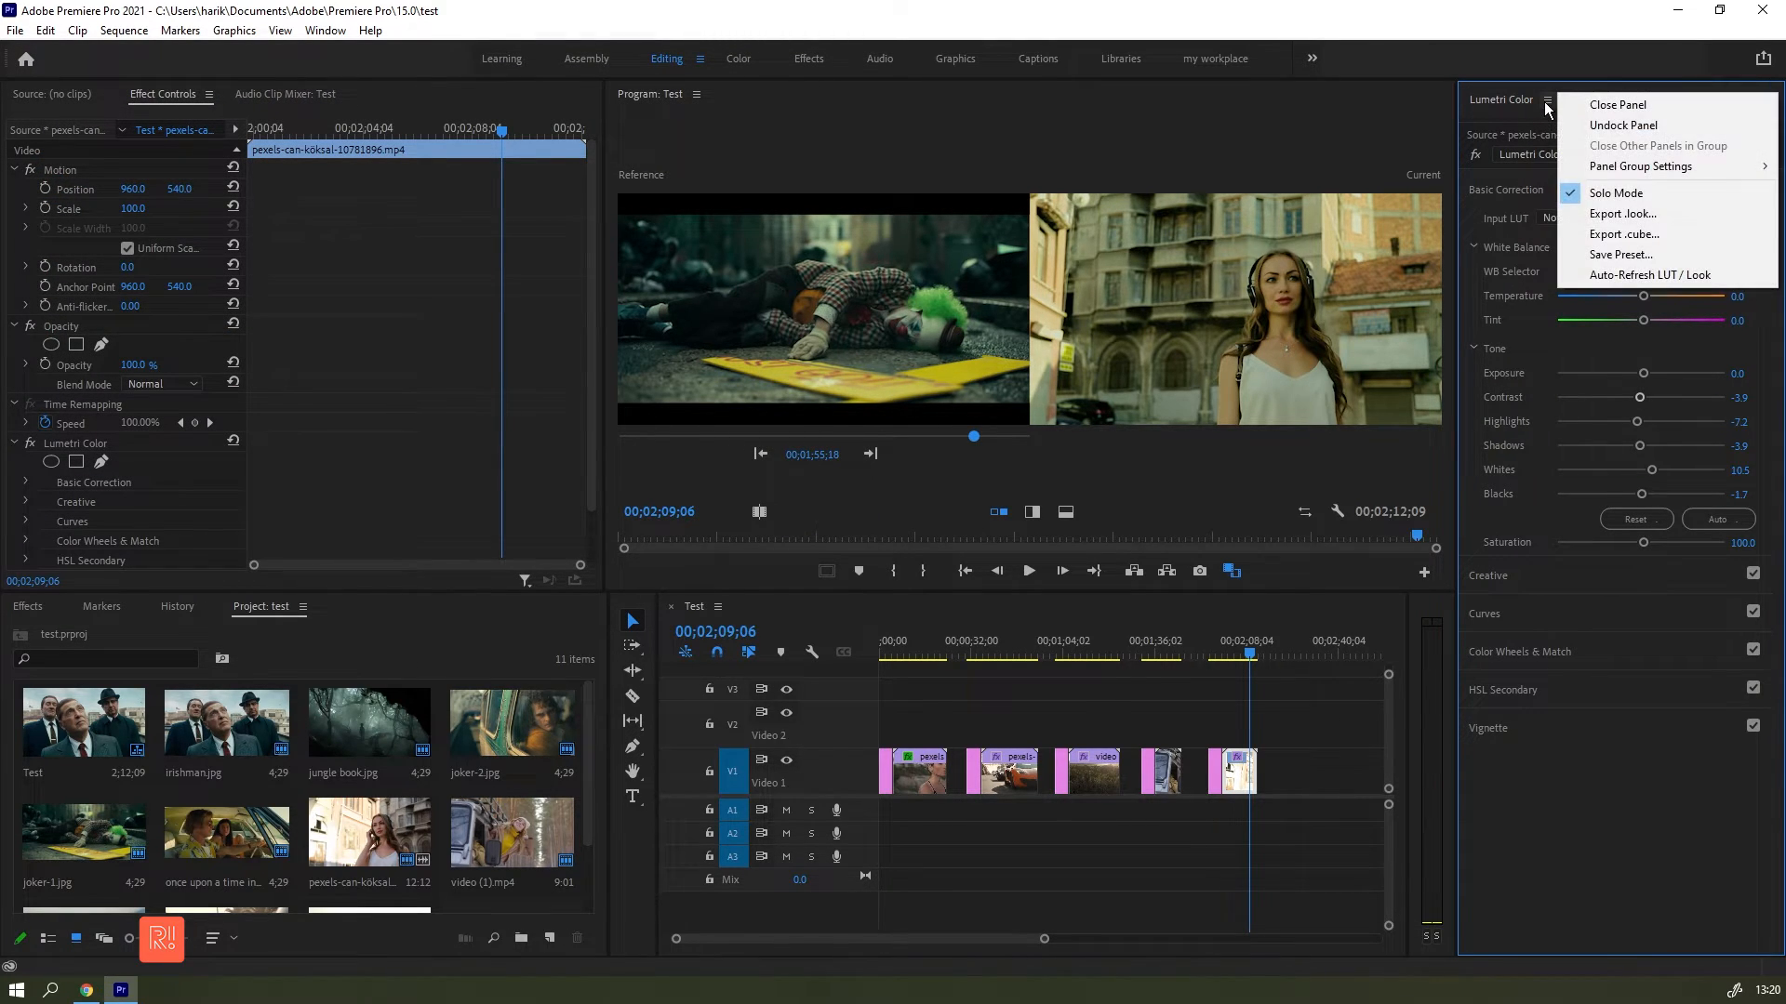
{"action": "left_click", "coordinate": [1658, 253]}
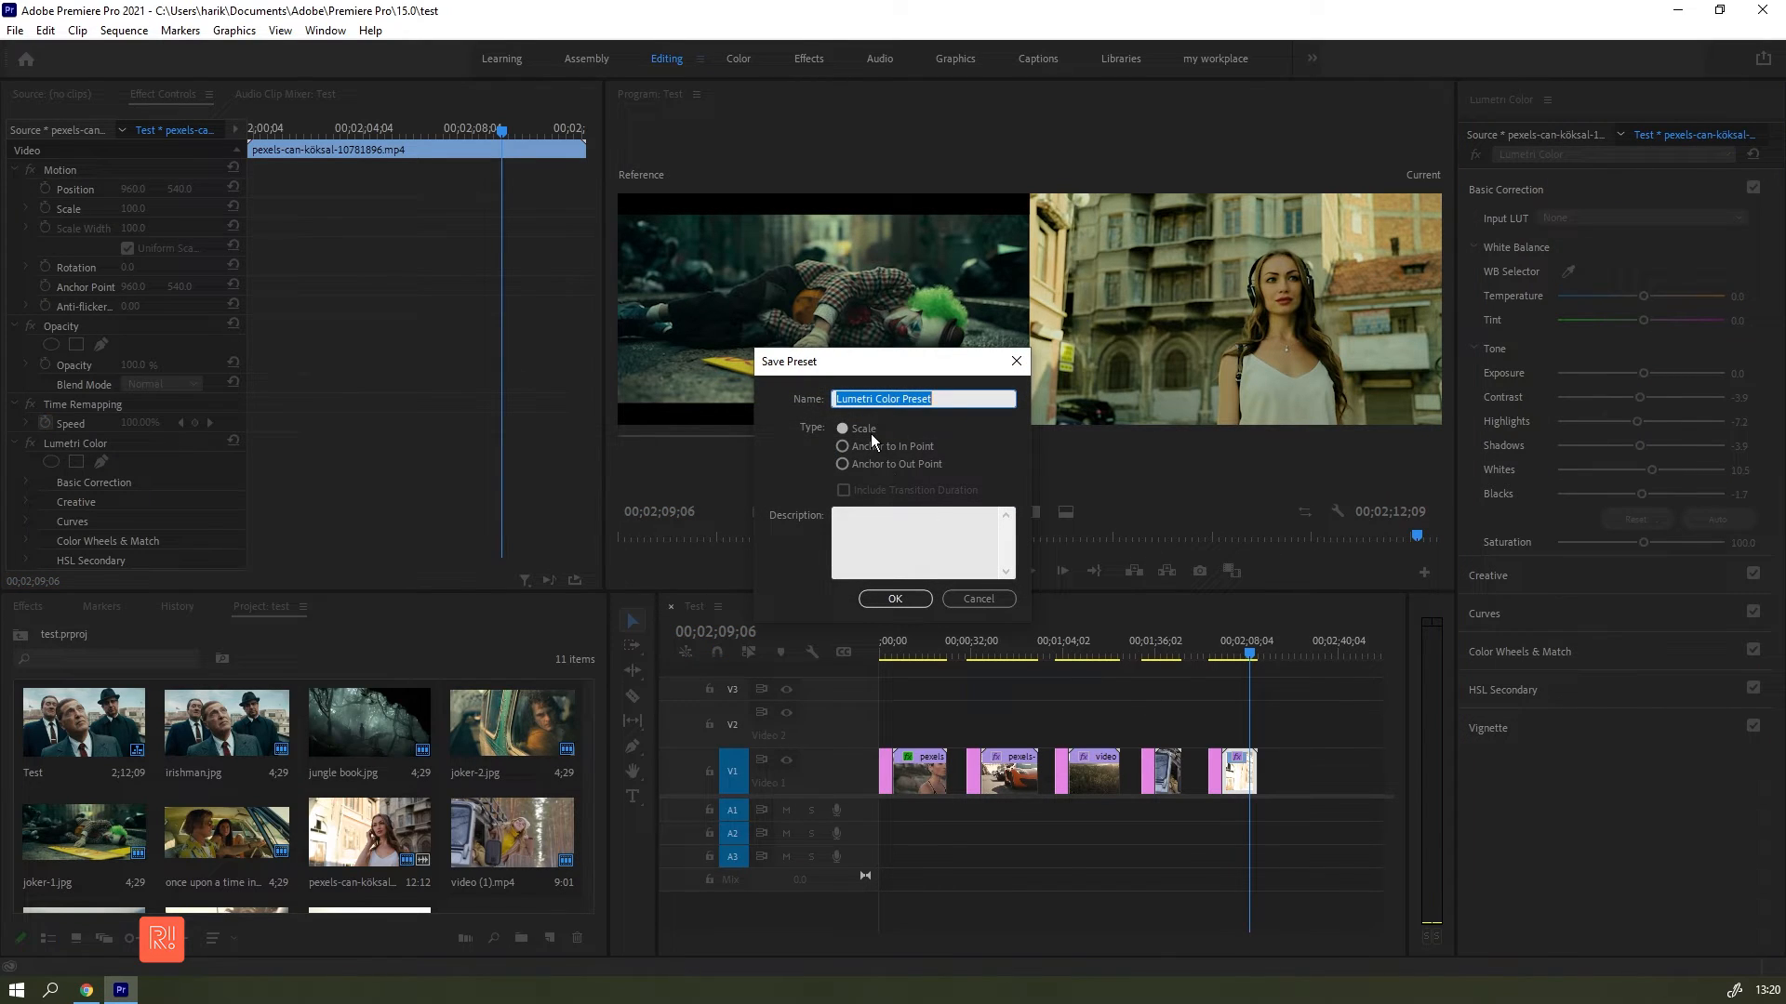
{"action": "left_click", "coordinate": [933, 402]}
{"action": "key", "text": "ctrl+a"}
{"action": "type", "text": "Yellow"}
{"action": "left_click", "coordinate": [893, 600]}
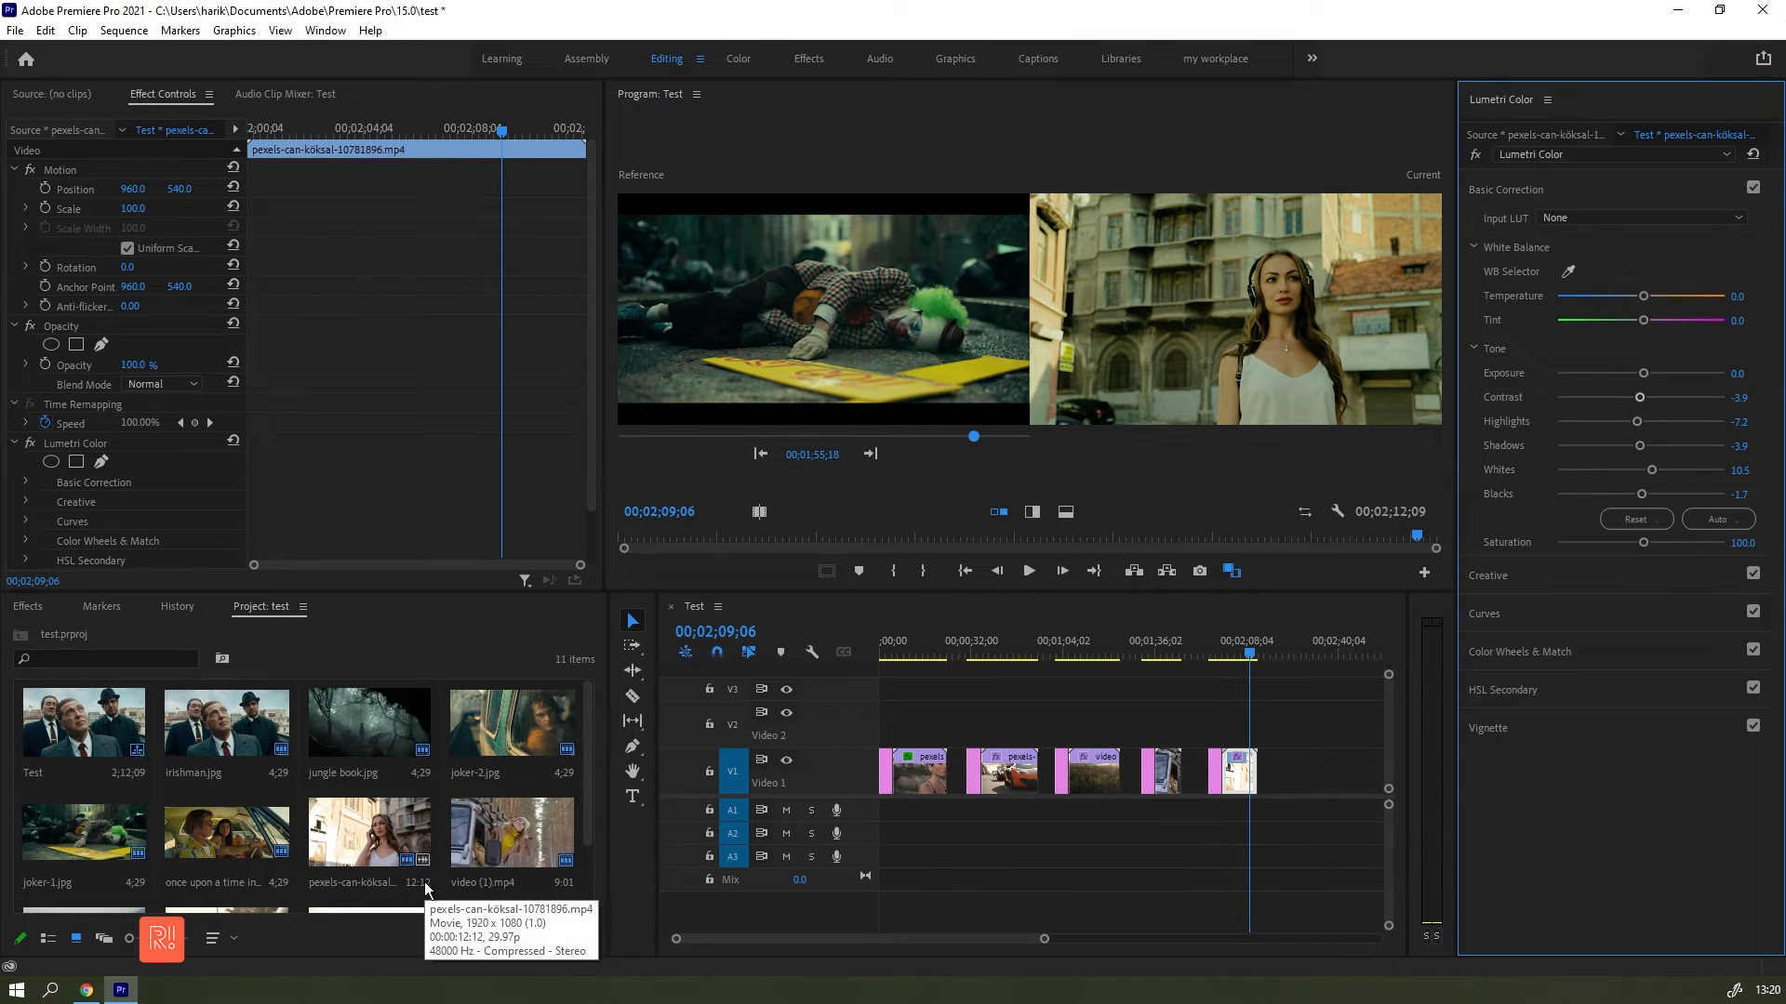
Step: Add the ungraded clip of the woman with the bottle to V1 after the last clip, at about 00;02;25;12, and show its frame at 00;02;34;24
{"action": "scroll", "coordinate": [513, 835], "scroll_direction": "down", "scroll_amount": 1}
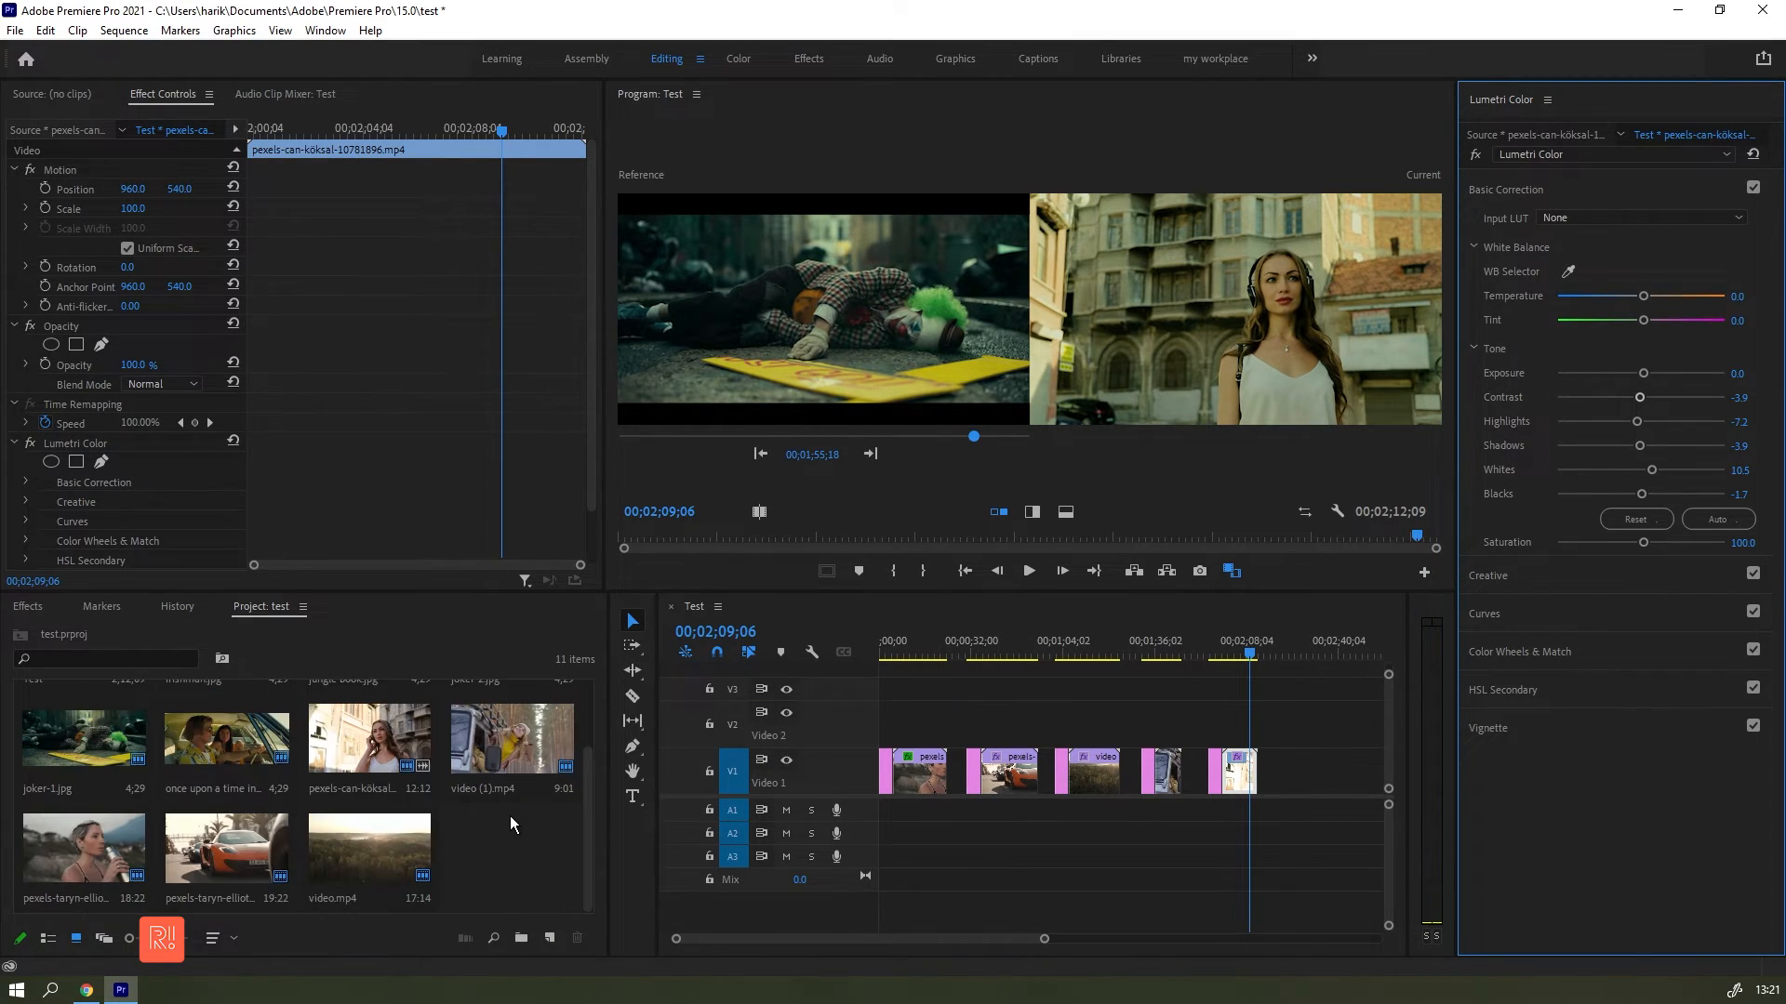
{"action": "left_click_drag", "start_coordinate": [103, 834], "coordinate": [1298, 784]}
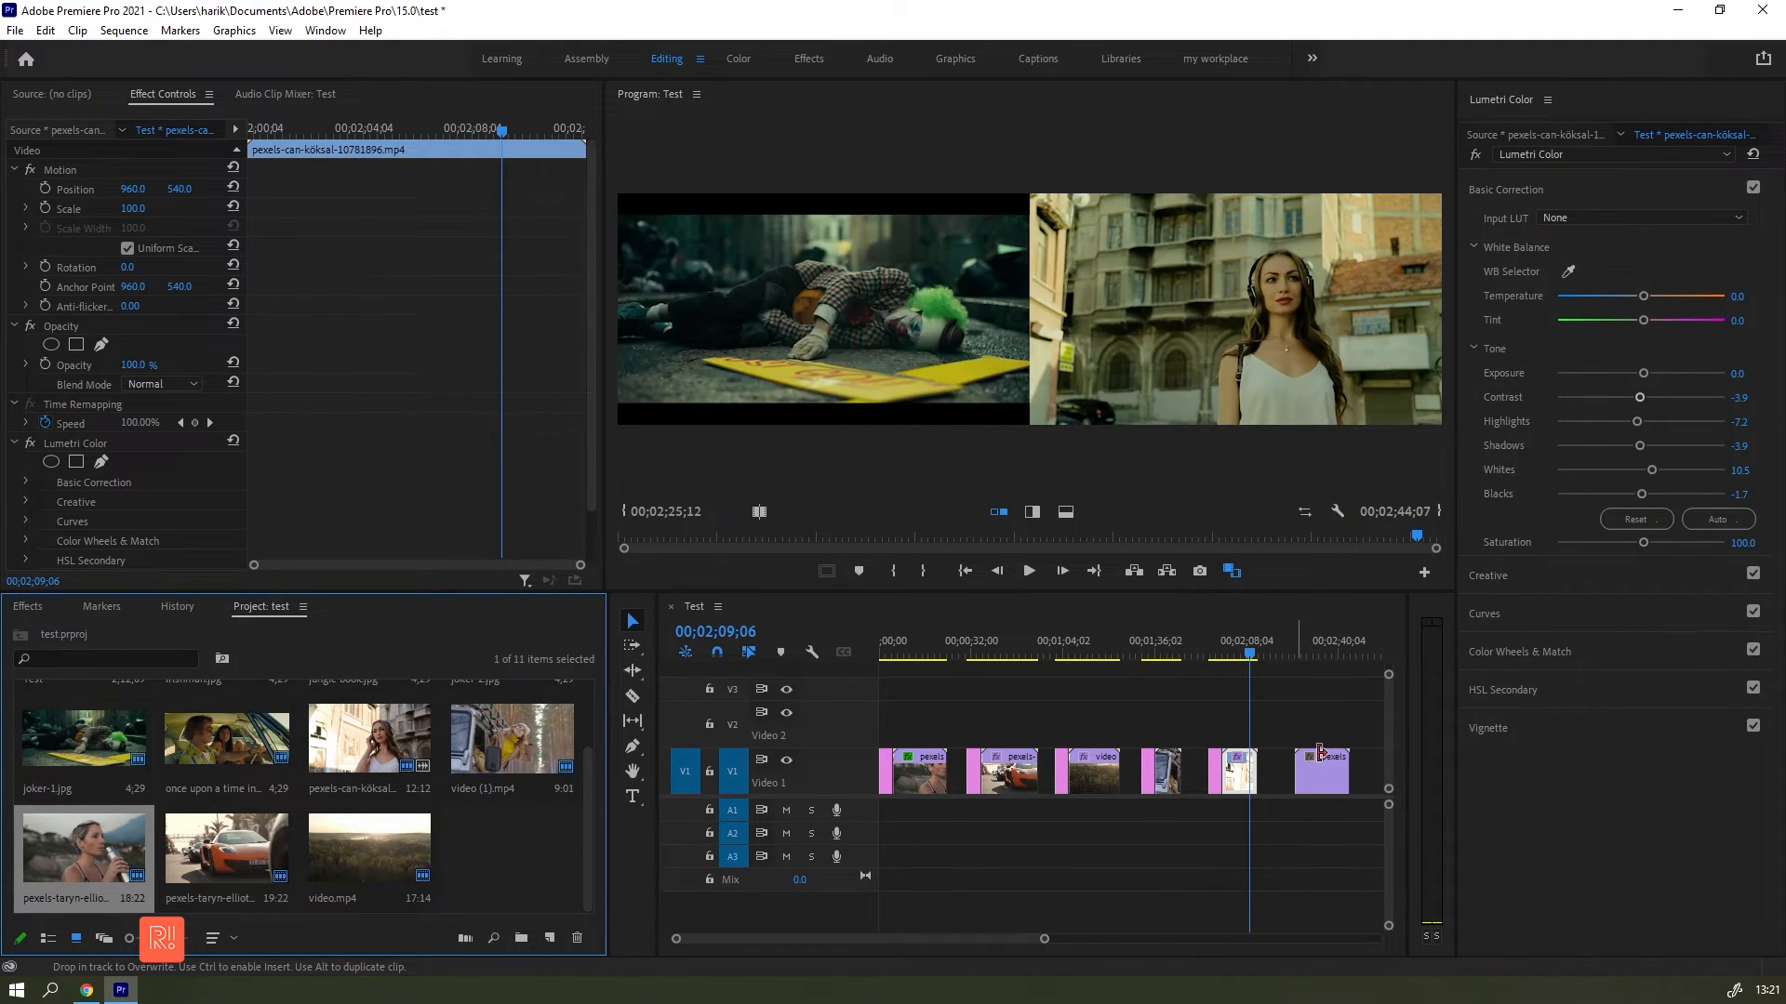
{"action": "left_click_drag", "start_coordinate": [1292, 642], "coordinate": [1325, 649]}
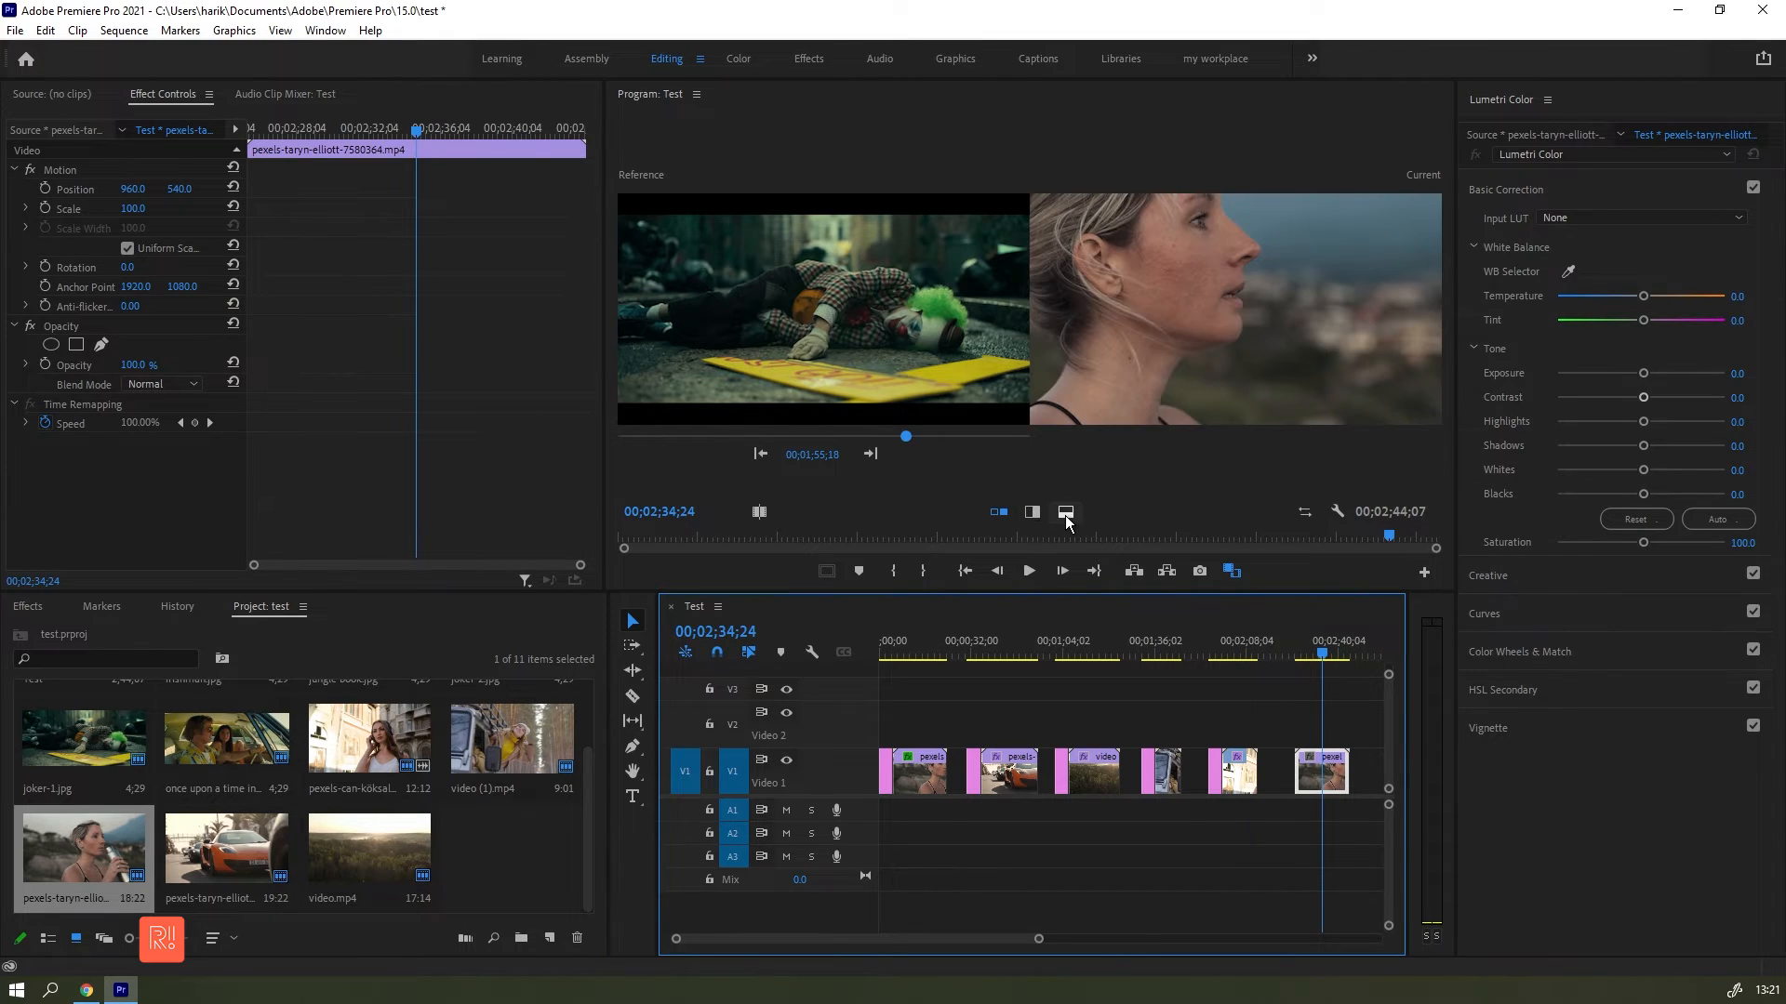
Step: Turn off the comparison view and fit the newly added clip to the sequence's frame size, at 50% scale
{"action": "left_click", "coordinate": [1066, 511]}
{"action": "right_click", "coordinate": [1329, 781]}
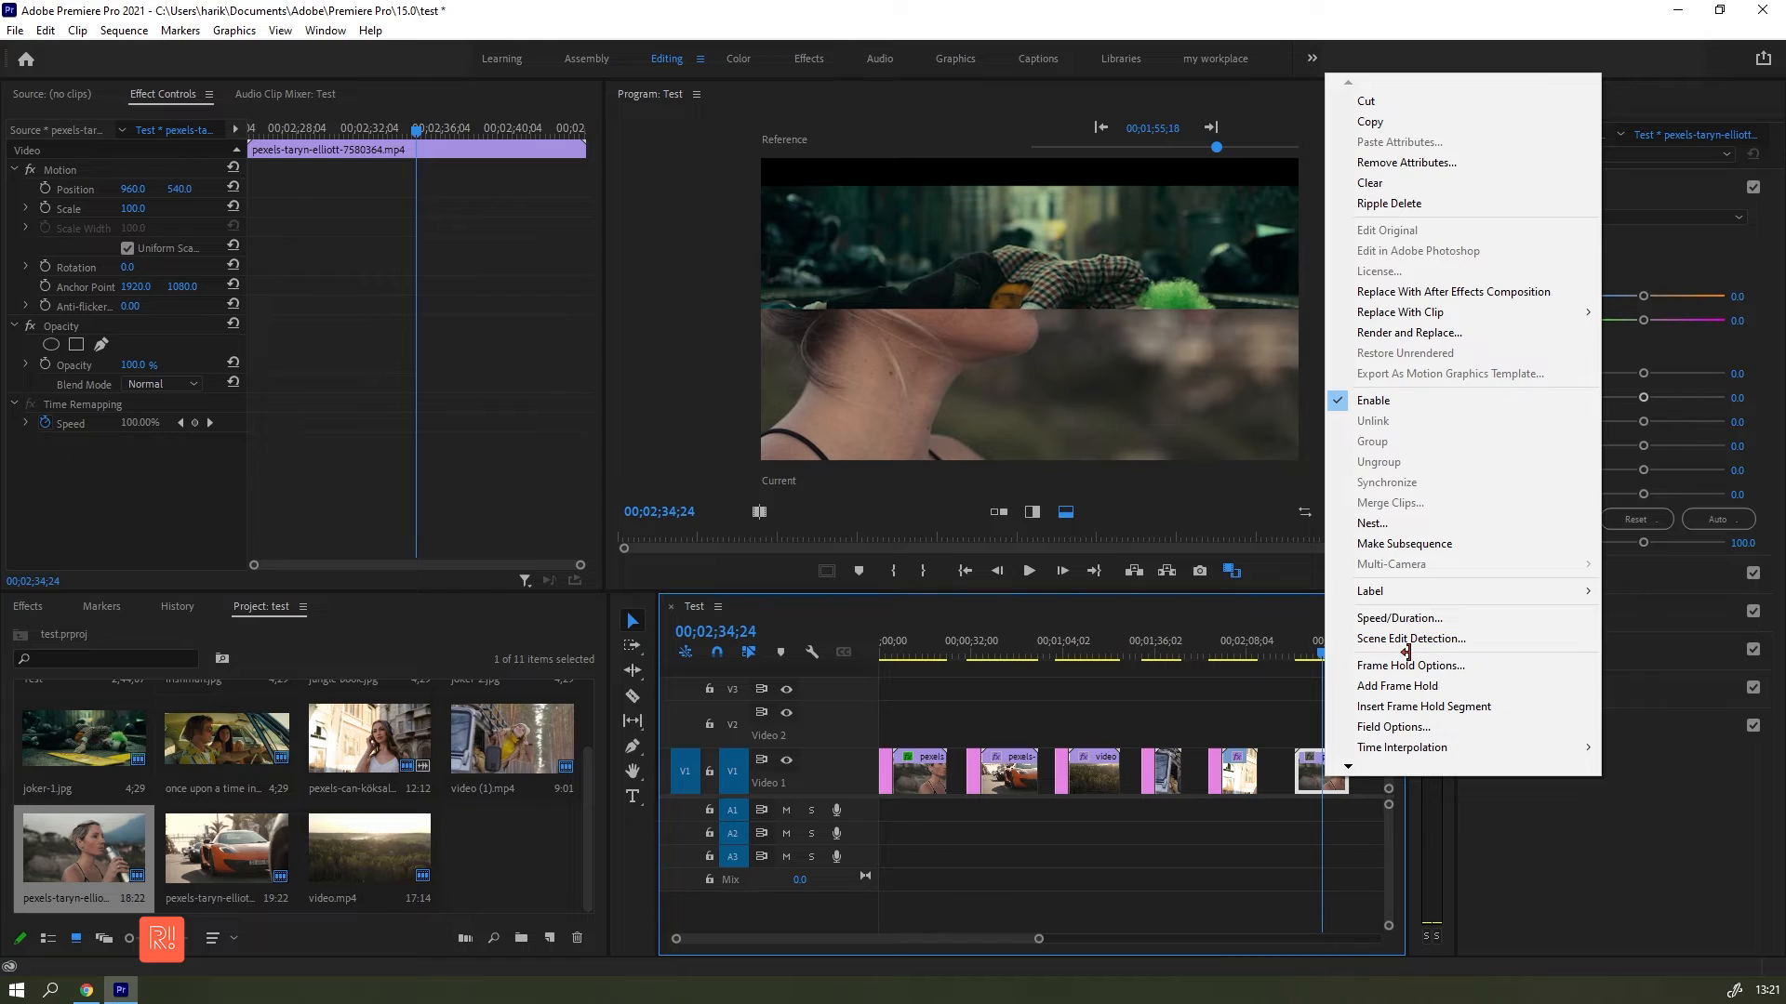
{"action": "left_click", "coordinate": [1227, 570]}
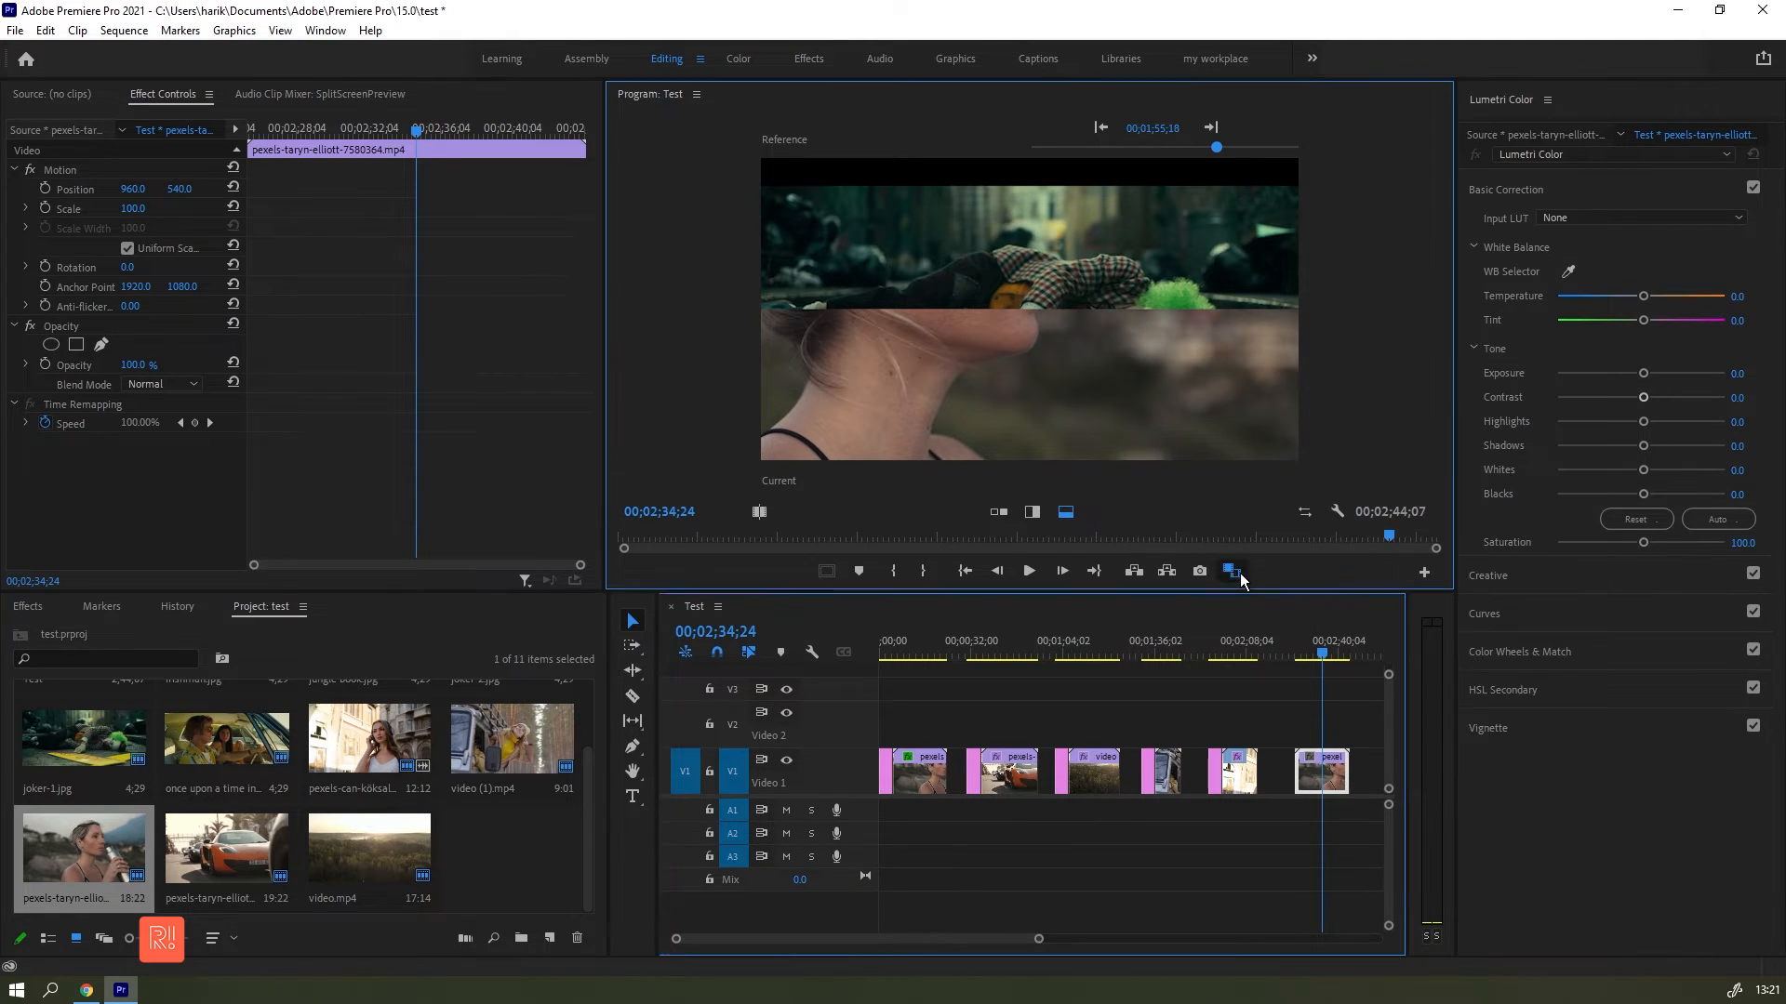
{"action": "left_click", "coordinate": [1232, 570]}
{"action": "right_click", "coordinate": [1330, 780]}
{"action": "scroll", "coordinate": [1377, 776], "scroll_direction": "down", "scroll_amount": 2}
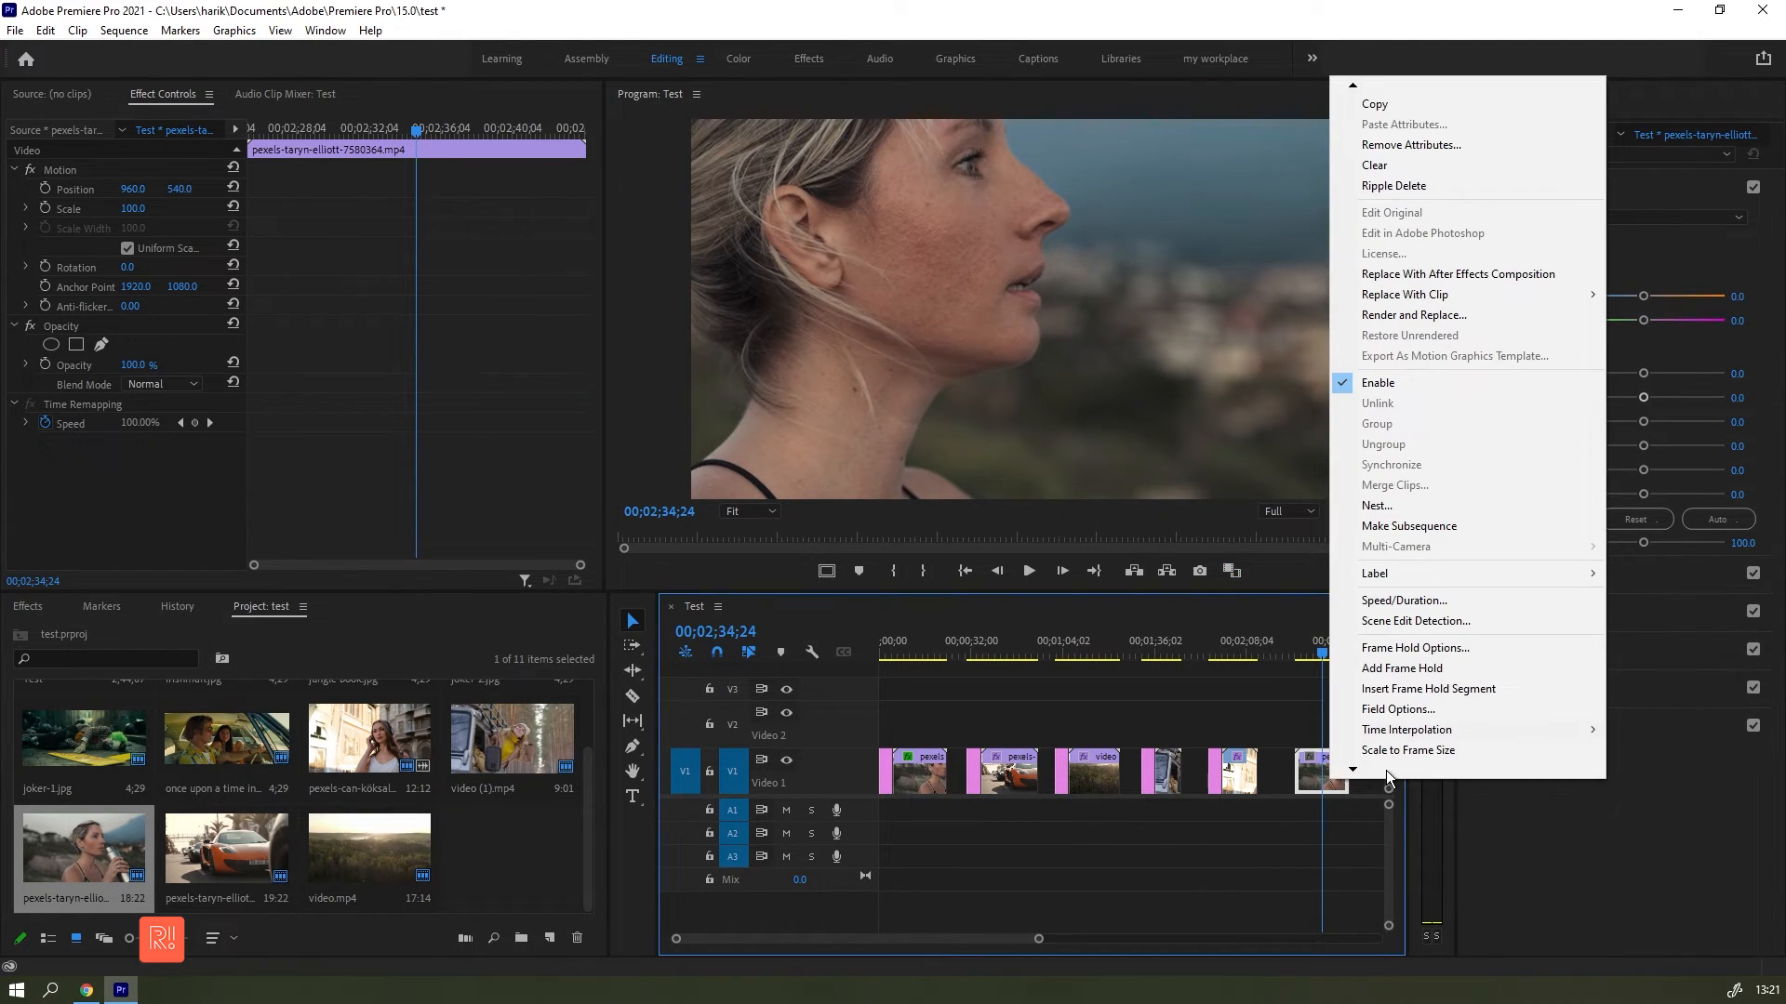
{"action": "left_click", "coordinate": [1389, 756]}
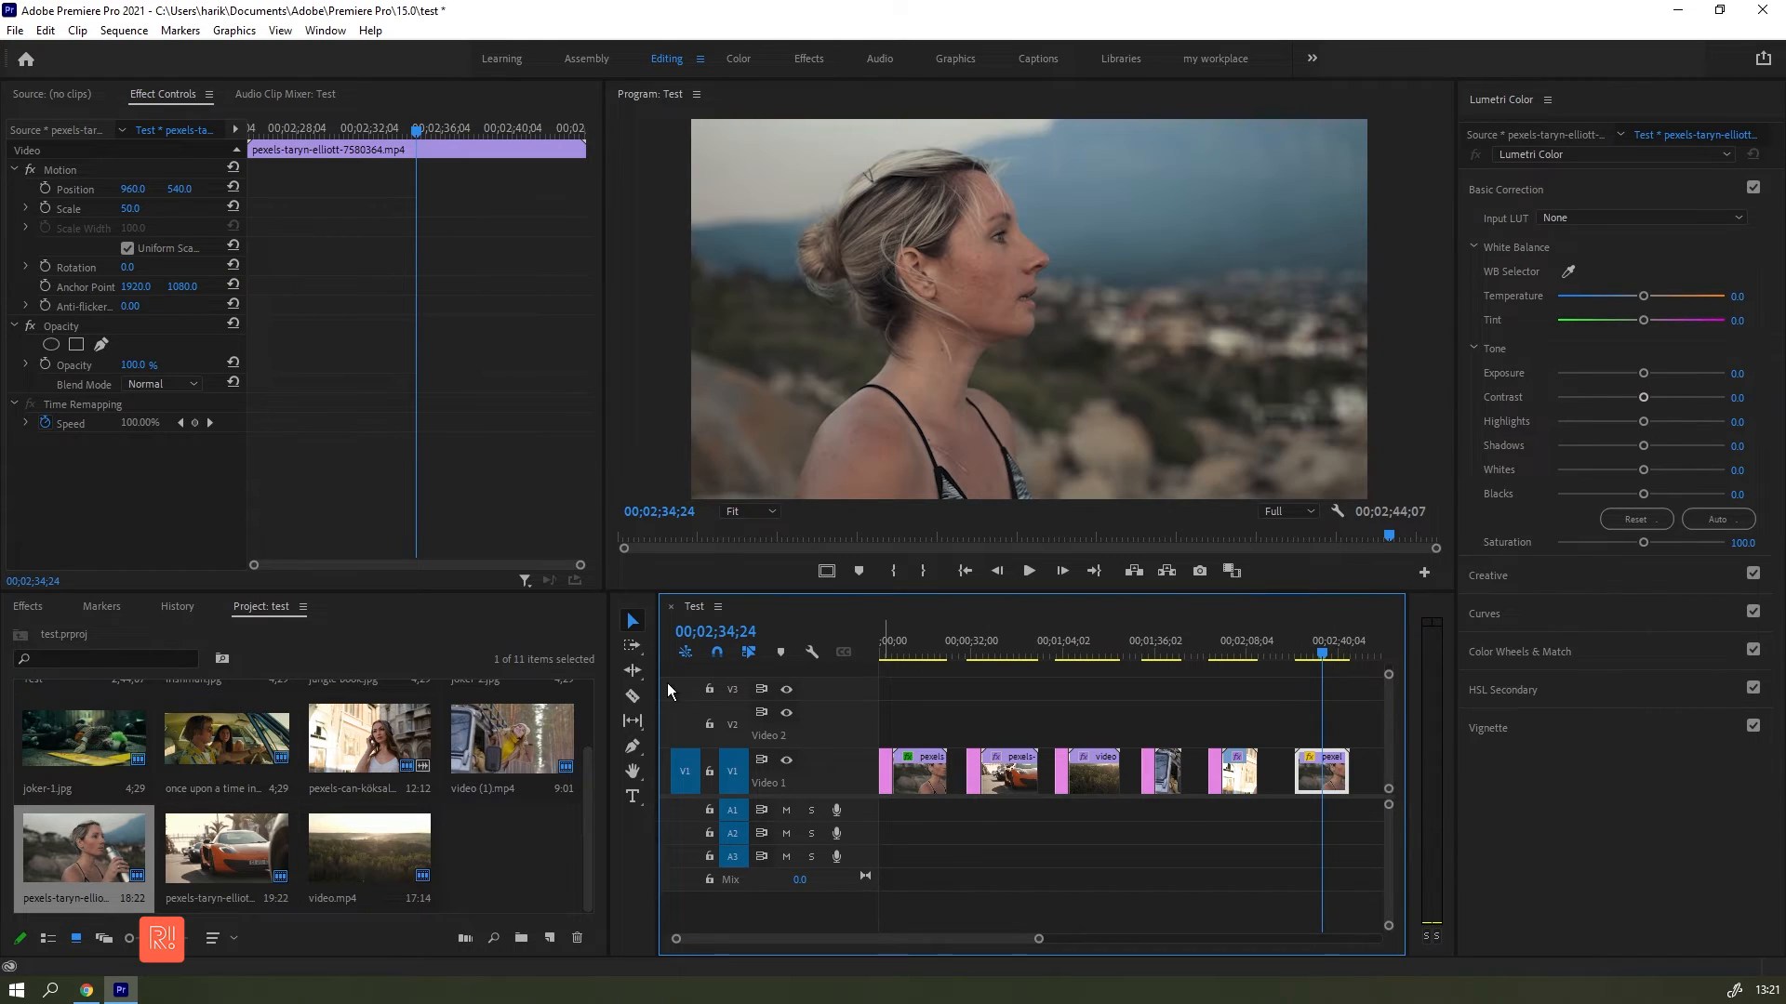
Step: Apply the saved Yellow preset to the newly added clip at the end of V1
{"action": "left_click", "coordinate": [28, 606]}
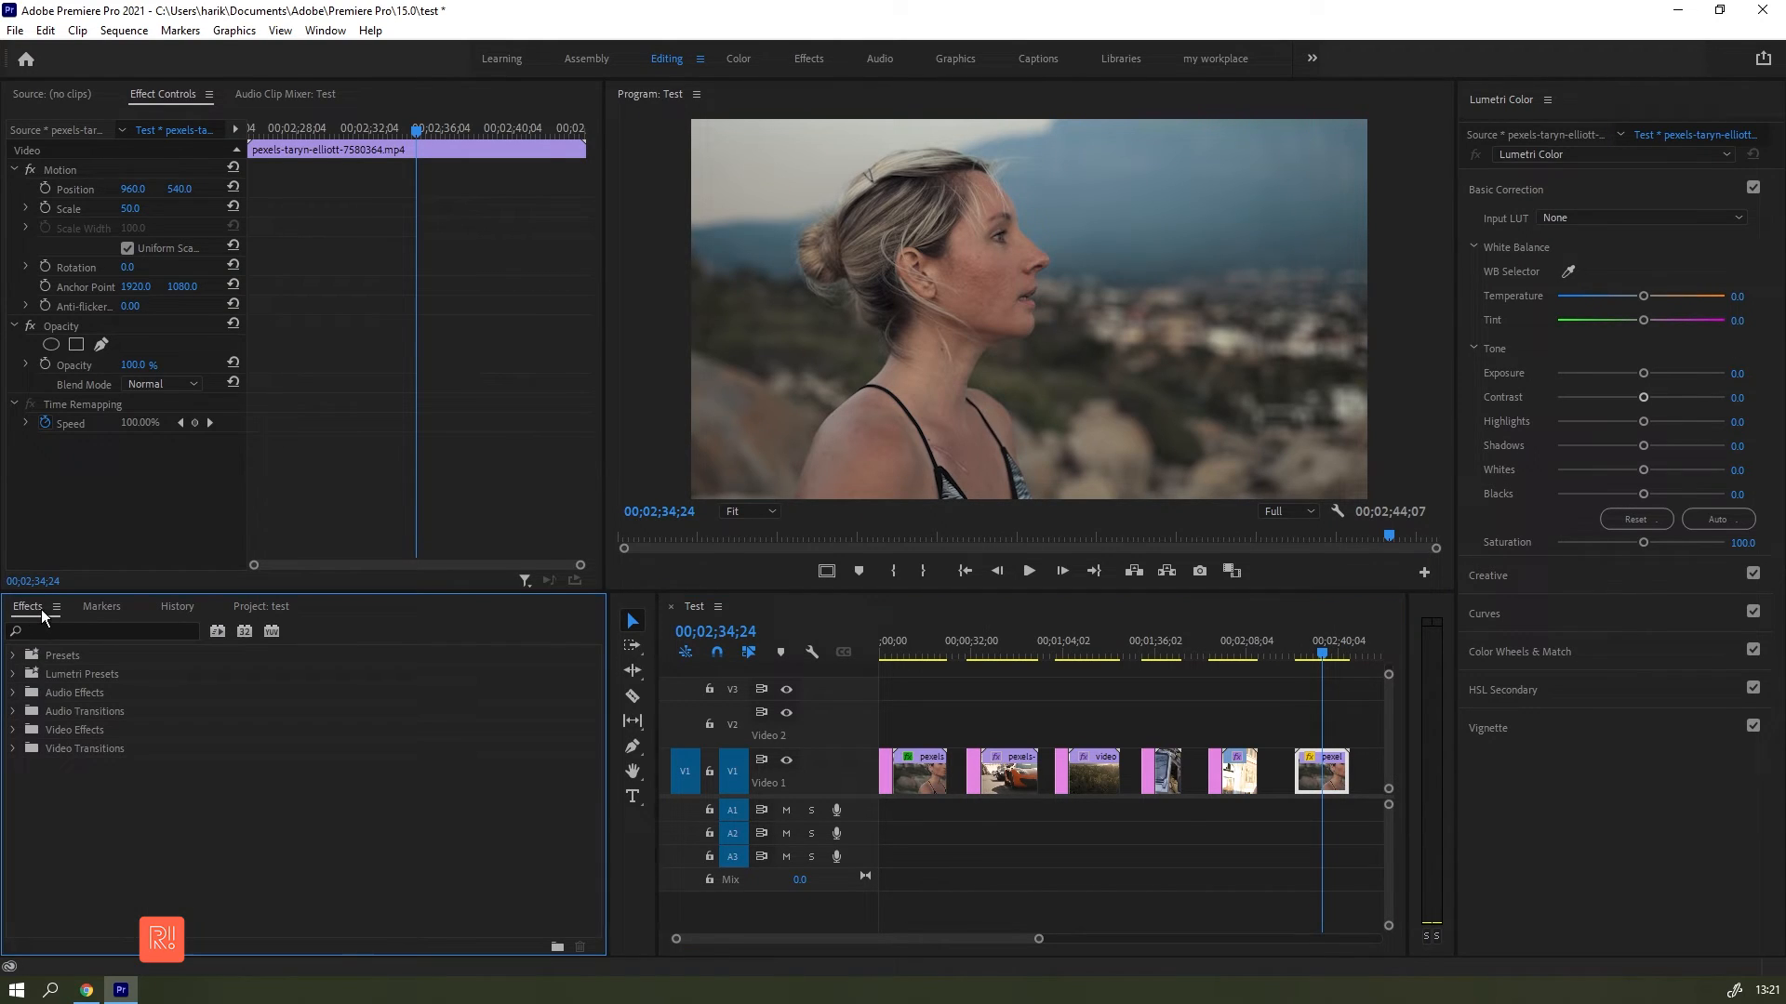
{"action": "left_click", "coordinate": [14, 655]}
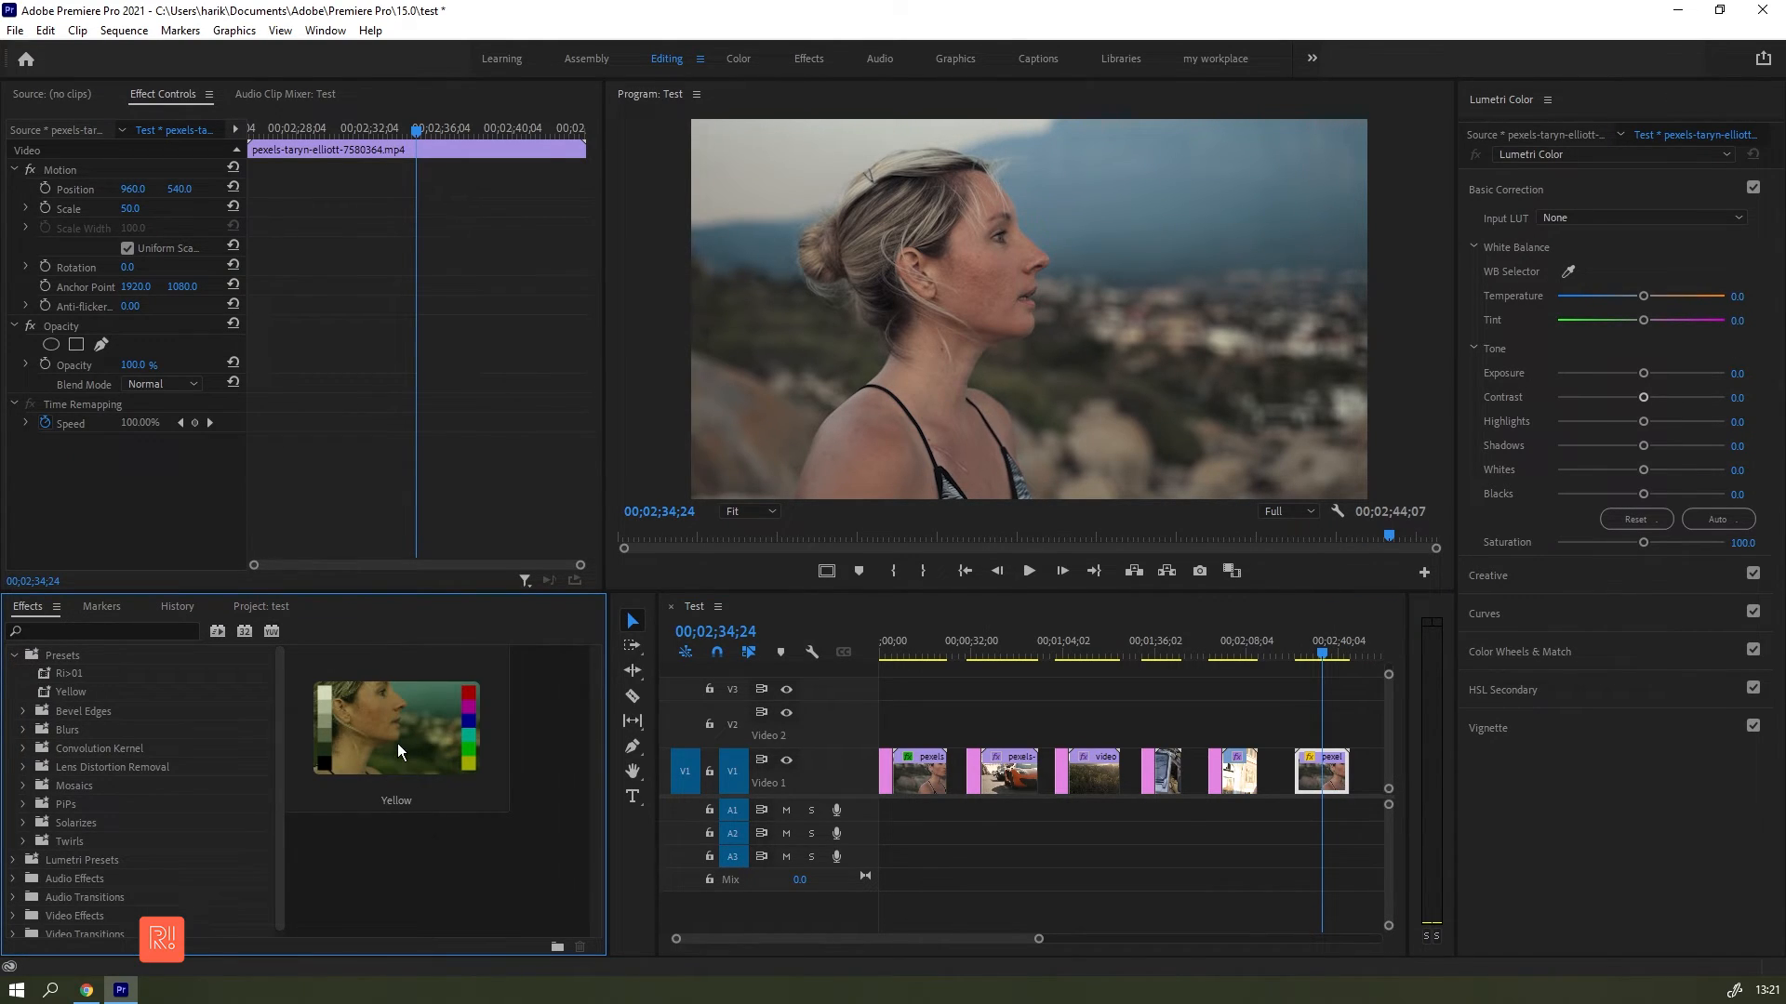
{"action": "left_click", "coordinate": [83, 695]}
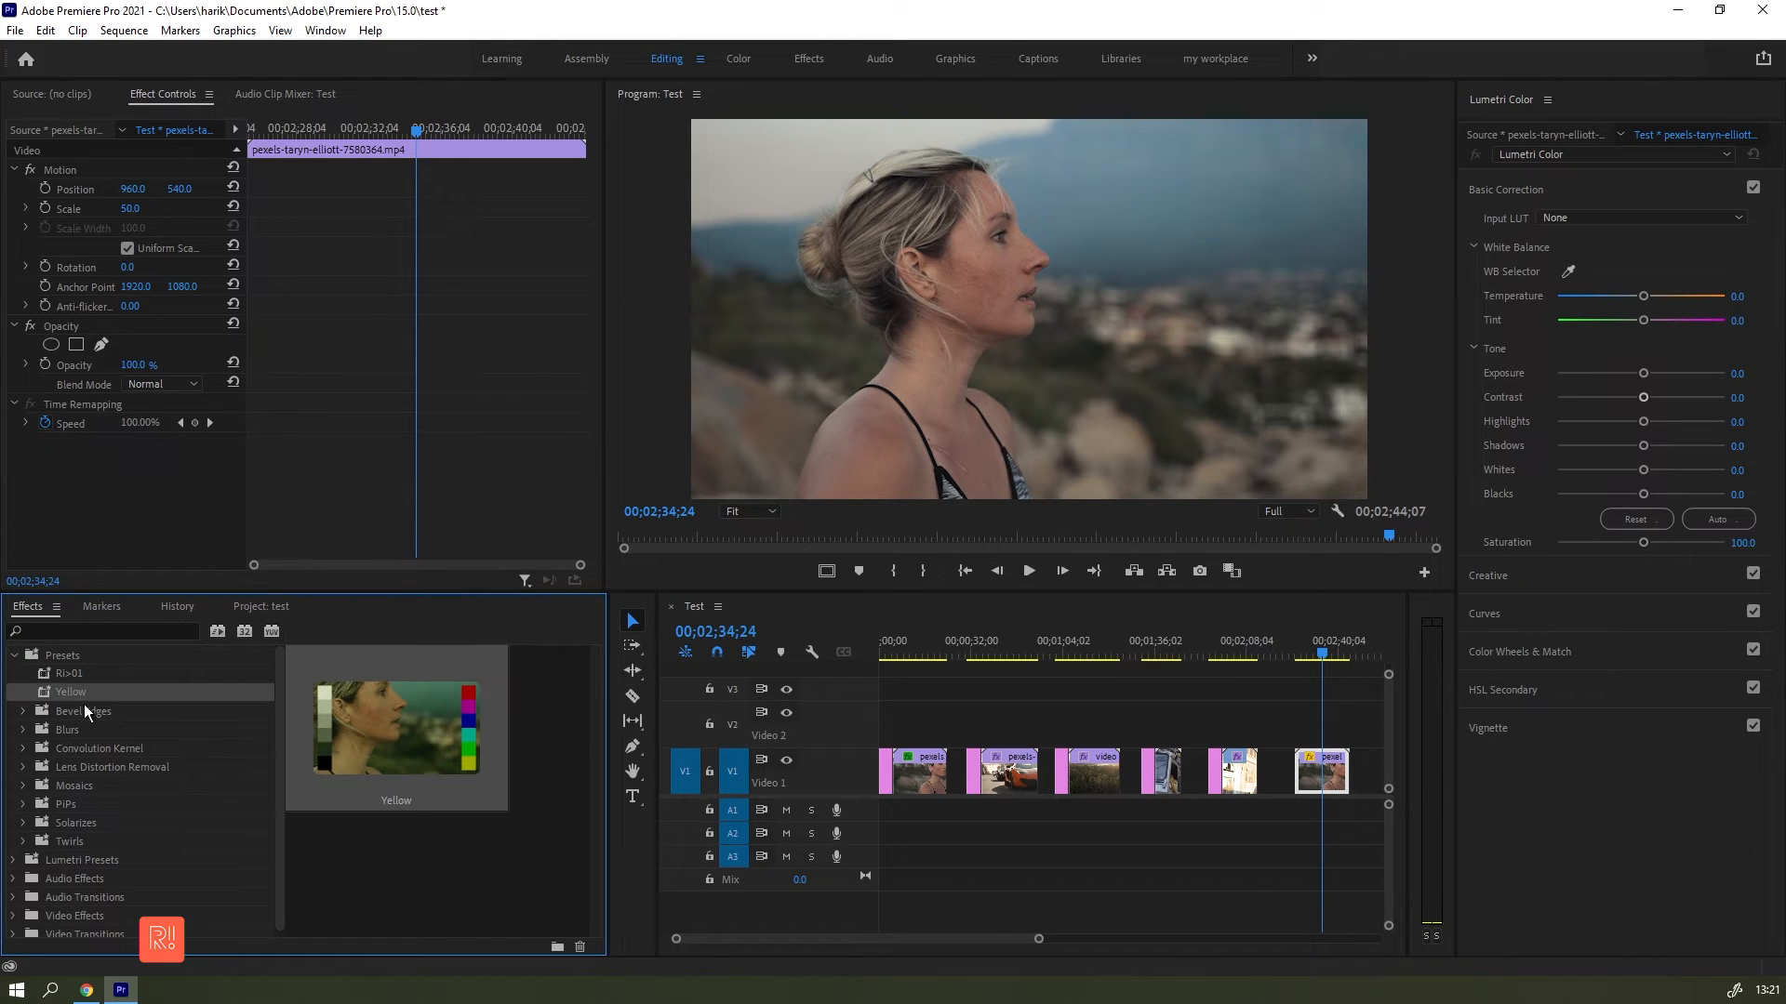
{"action": "left_click_drag", "start_coordinate": [54, 692], "coordinate": [1327, 774]}
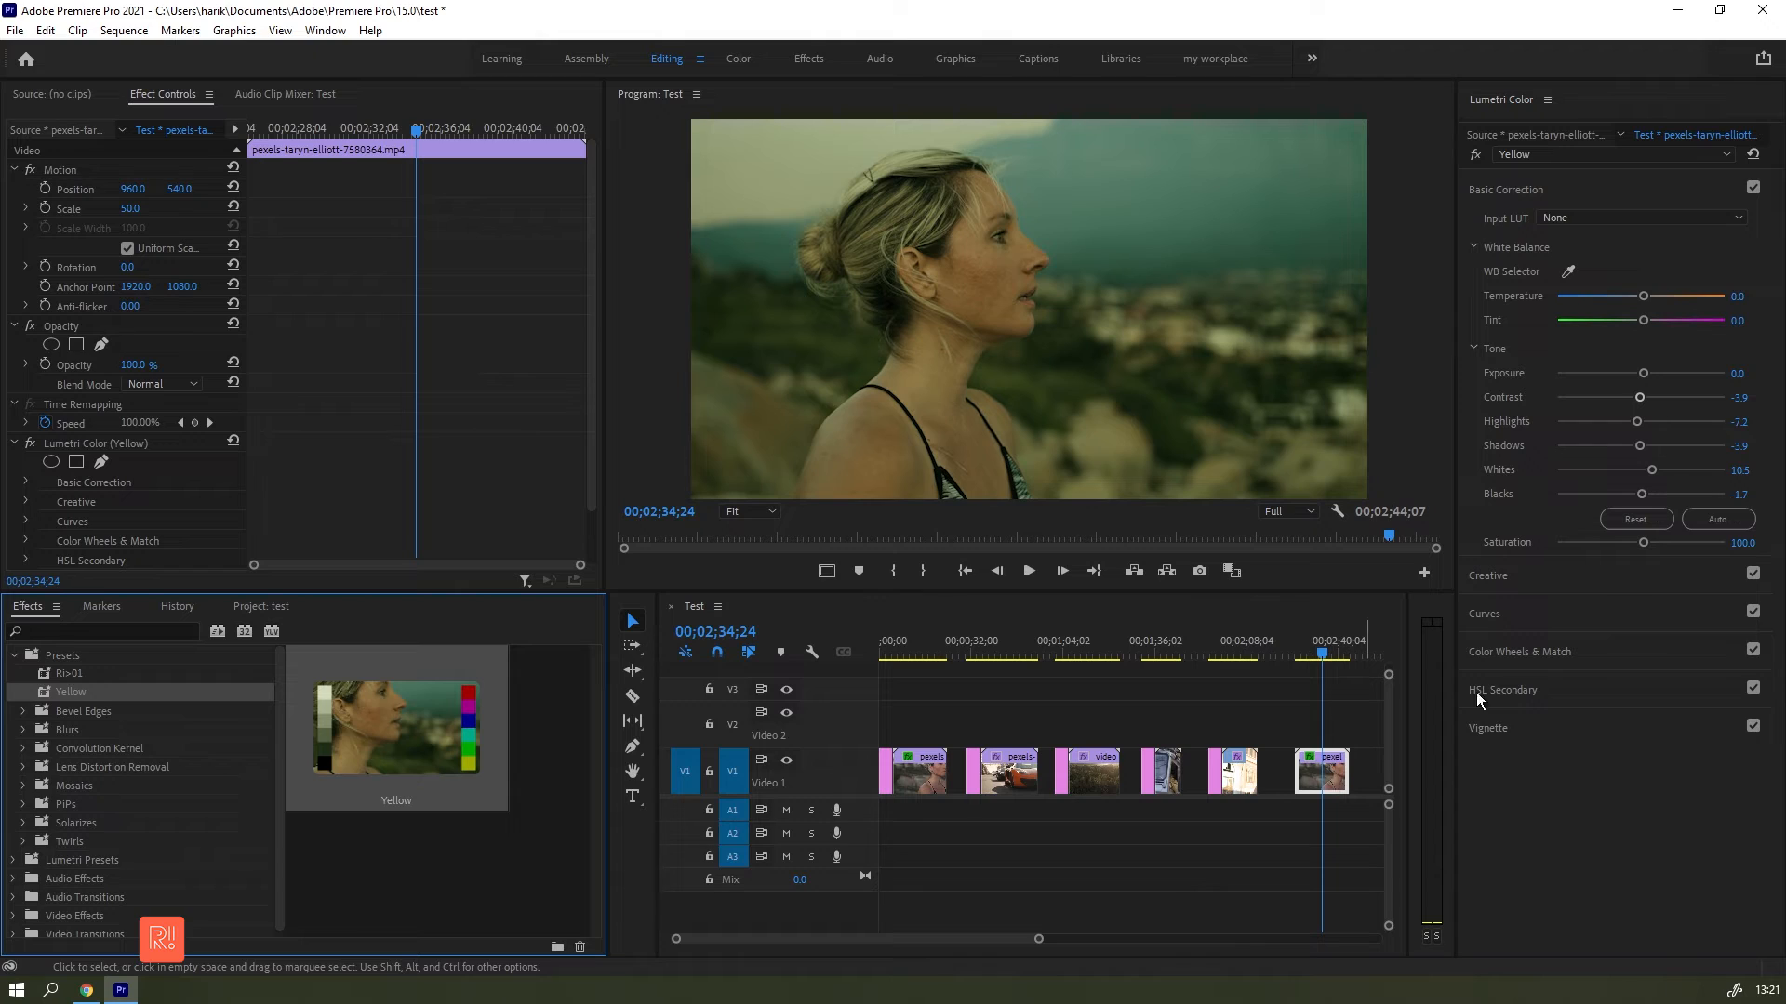
Step: Raise the RGB curve's upper point slightly, and set Exposure to 0.7, Contrast -29.3, Highlights 31.5, Shadows 2.8, Whites -7.2 and Blacks 27.1
{"action": "left_click", "coordinate": [1573, 626]}
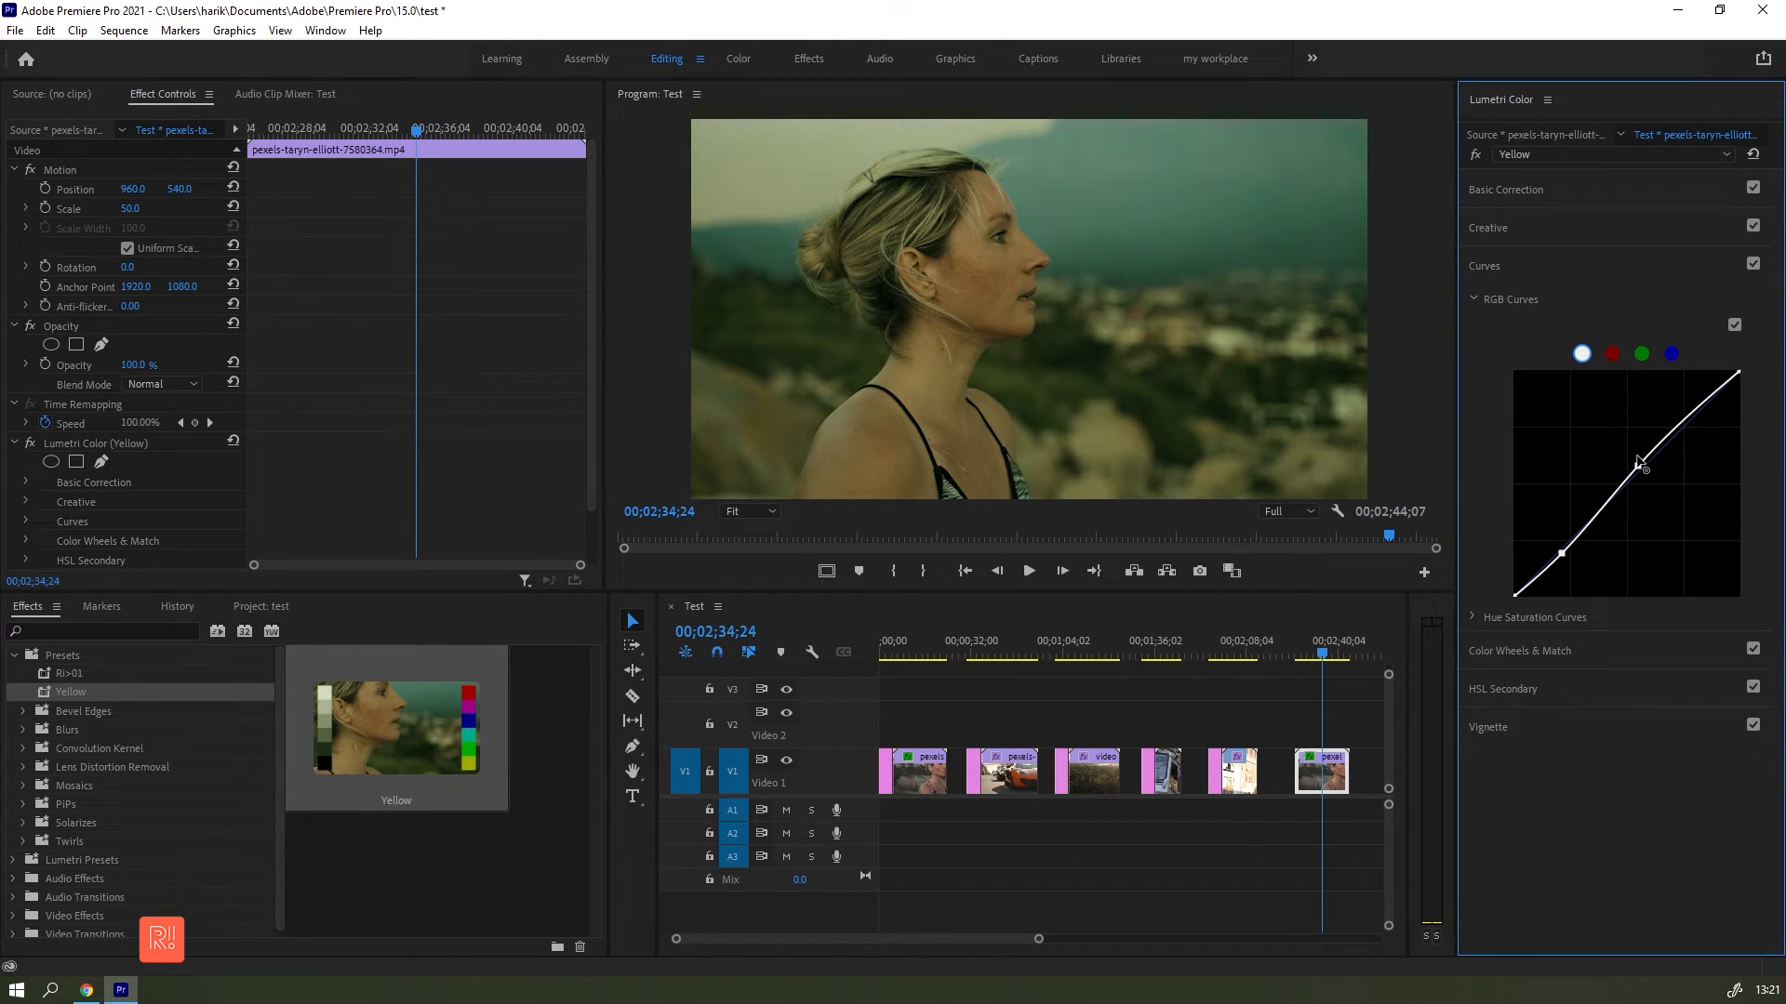
{"action": "left_click_drag", "start_coordinate": [1637, 467], "coordinate": [1636, 450]}
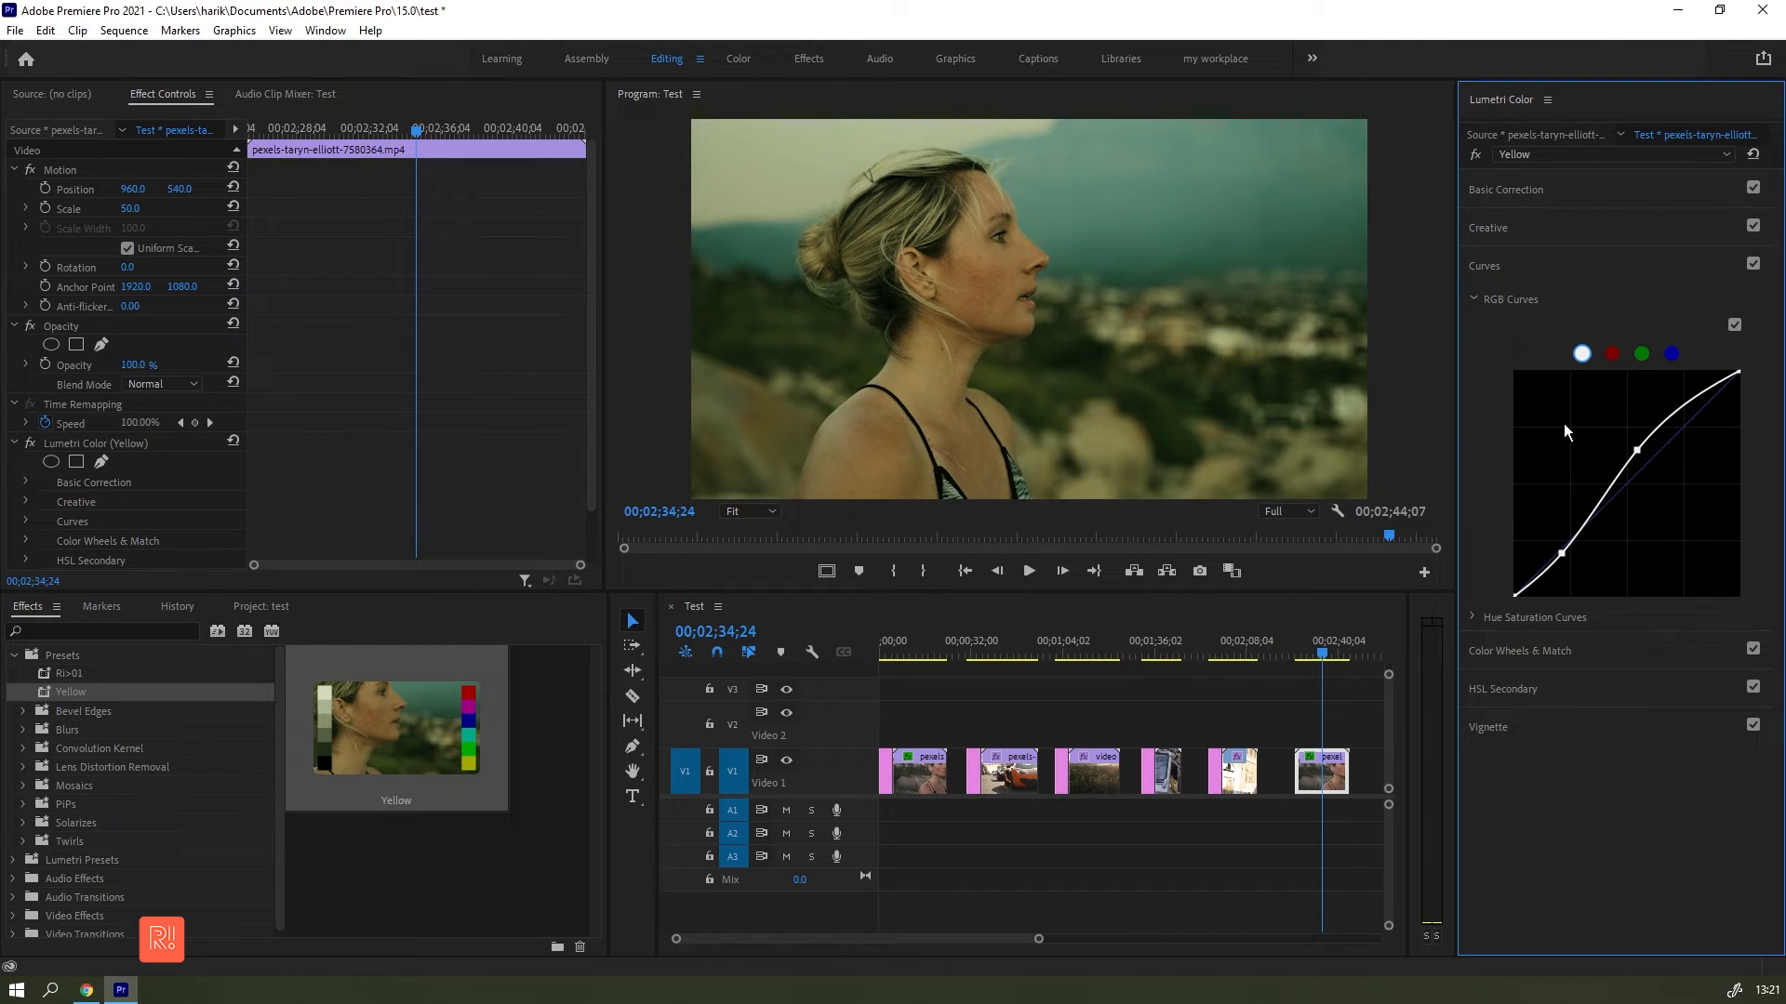
{"action": "left_click", "coordinate": [1533, 189]}
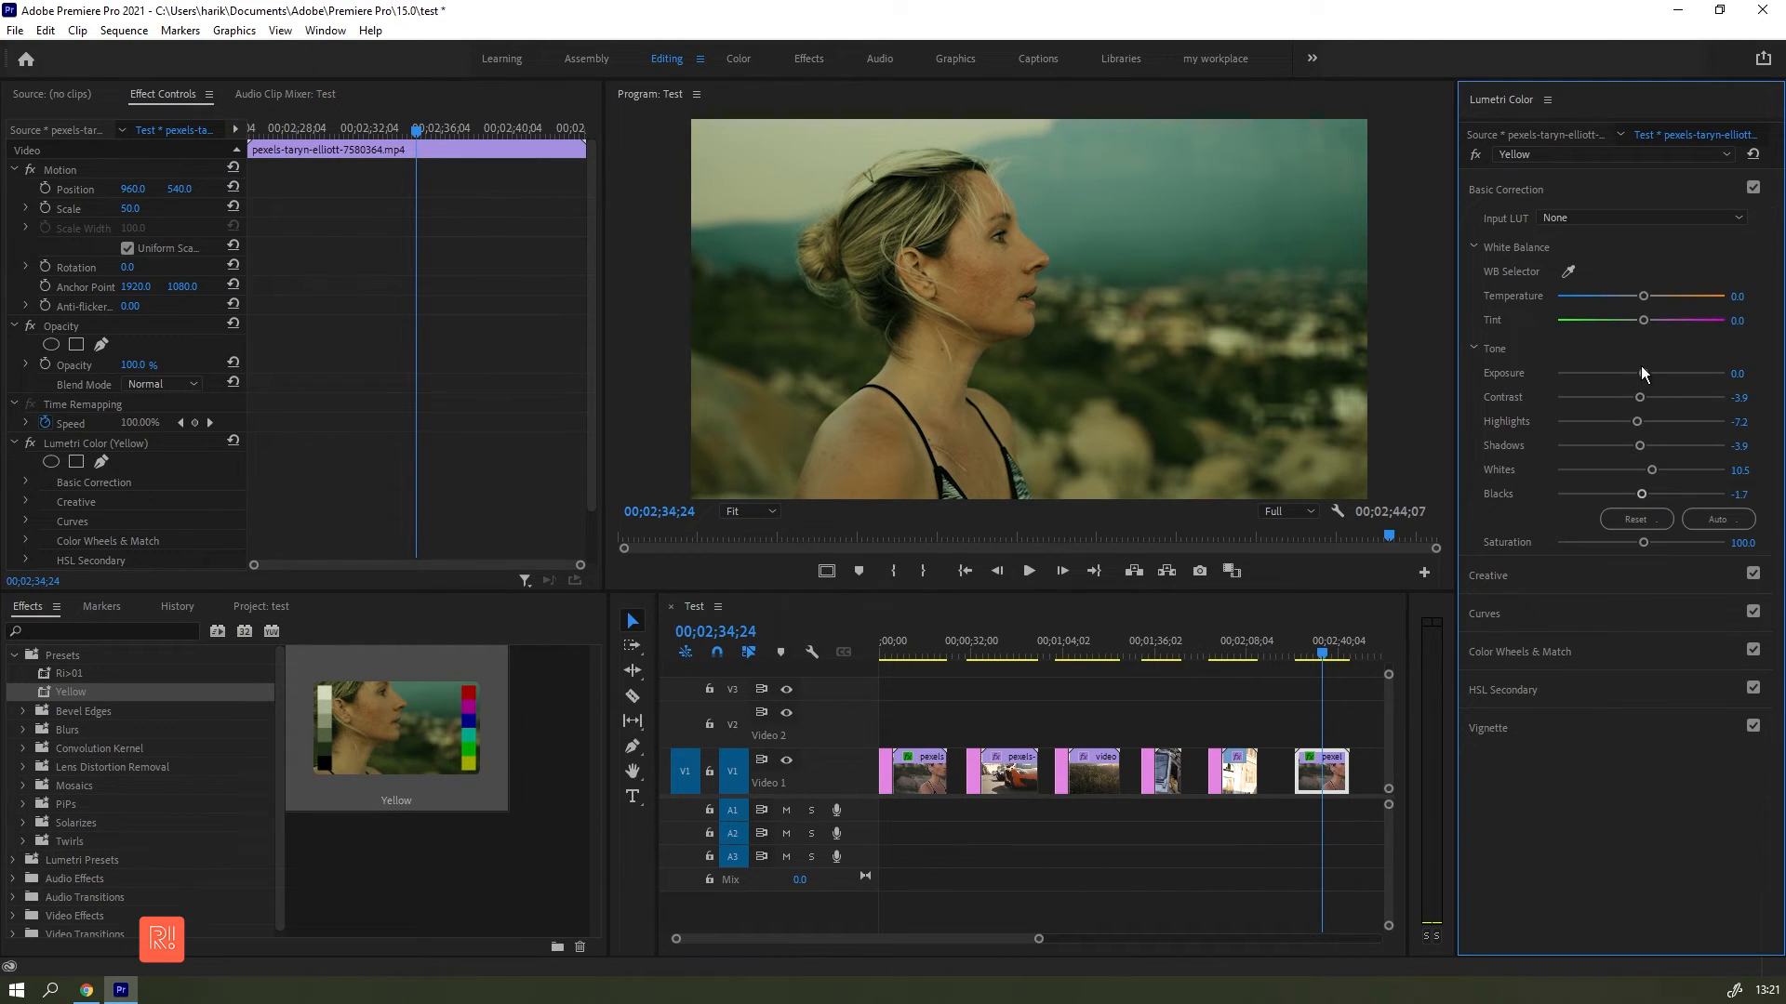
{"action": "left_click_drag", "start_coordinate": [1642, 373], "coordinate": [1697, 417]}
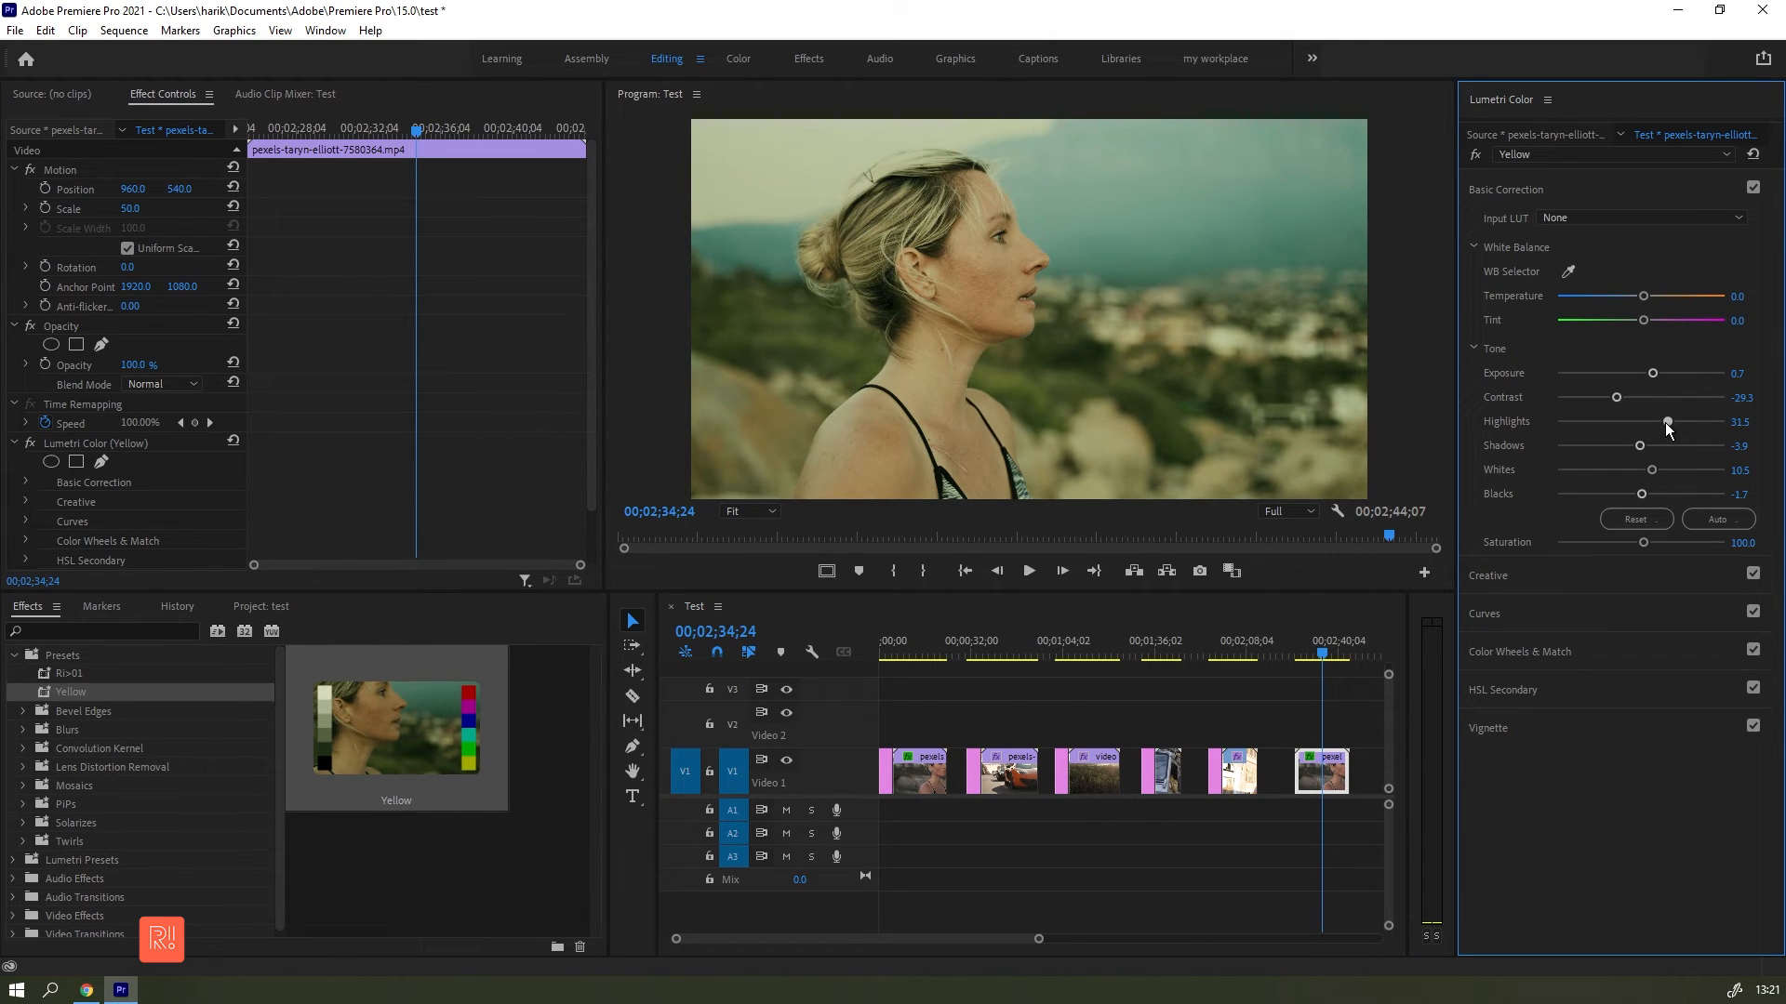
{"action": "left_click_drag", "start_coordinate": [1629, 466], "coordinate": [1662, 493]}
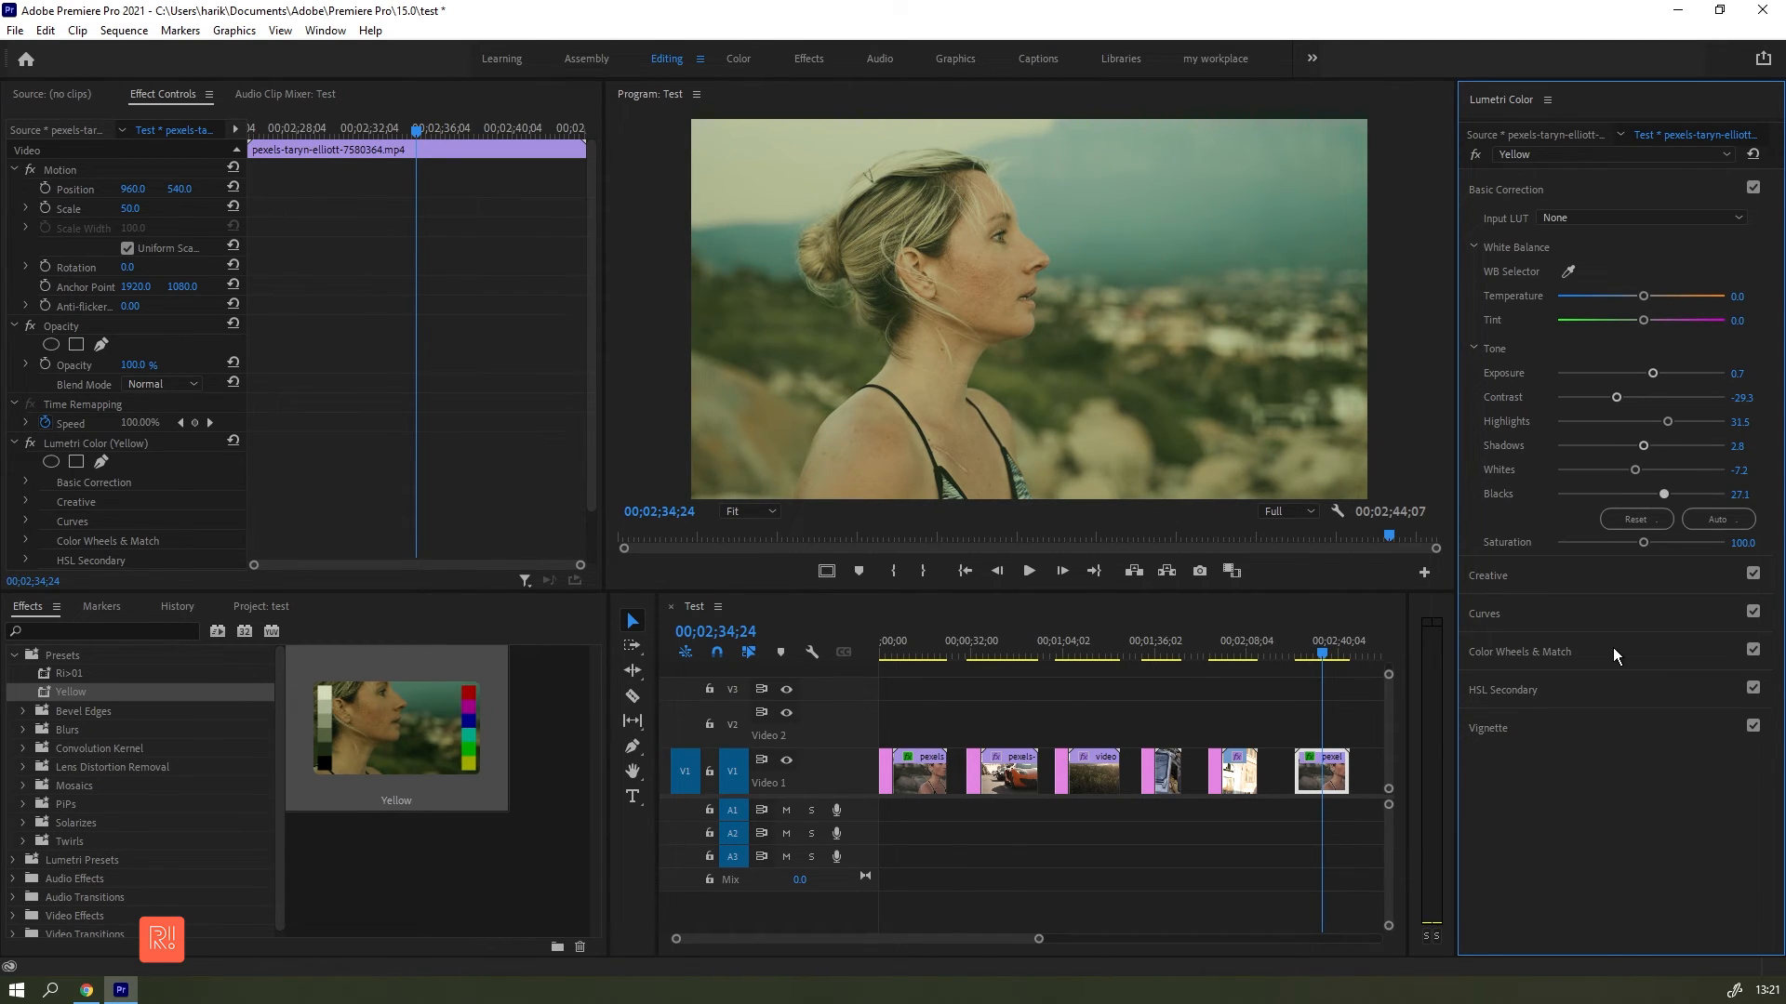
Step: Shift the lower point of the white RGB curve slightly rightward and up to fine-tune the clip's shadows
{"action": "left_click", "coordinate": [1540, 578]}
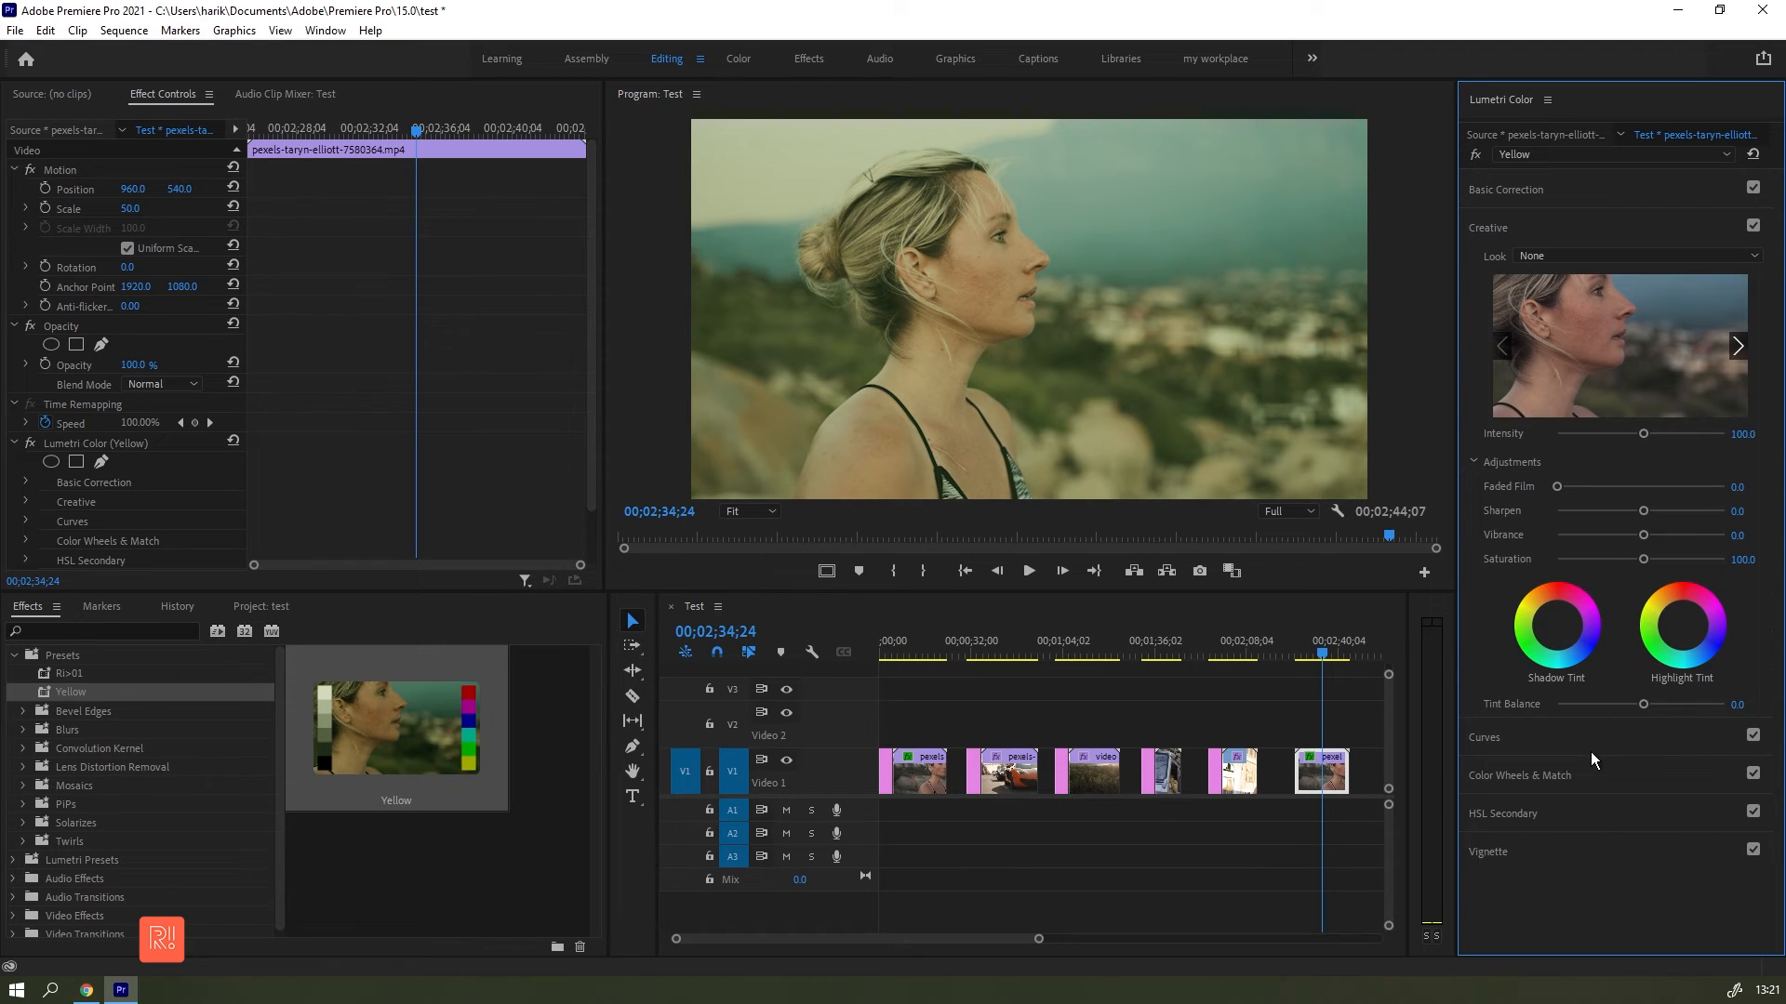
{"action": "left_click", "coordinate": [1540, 729]}
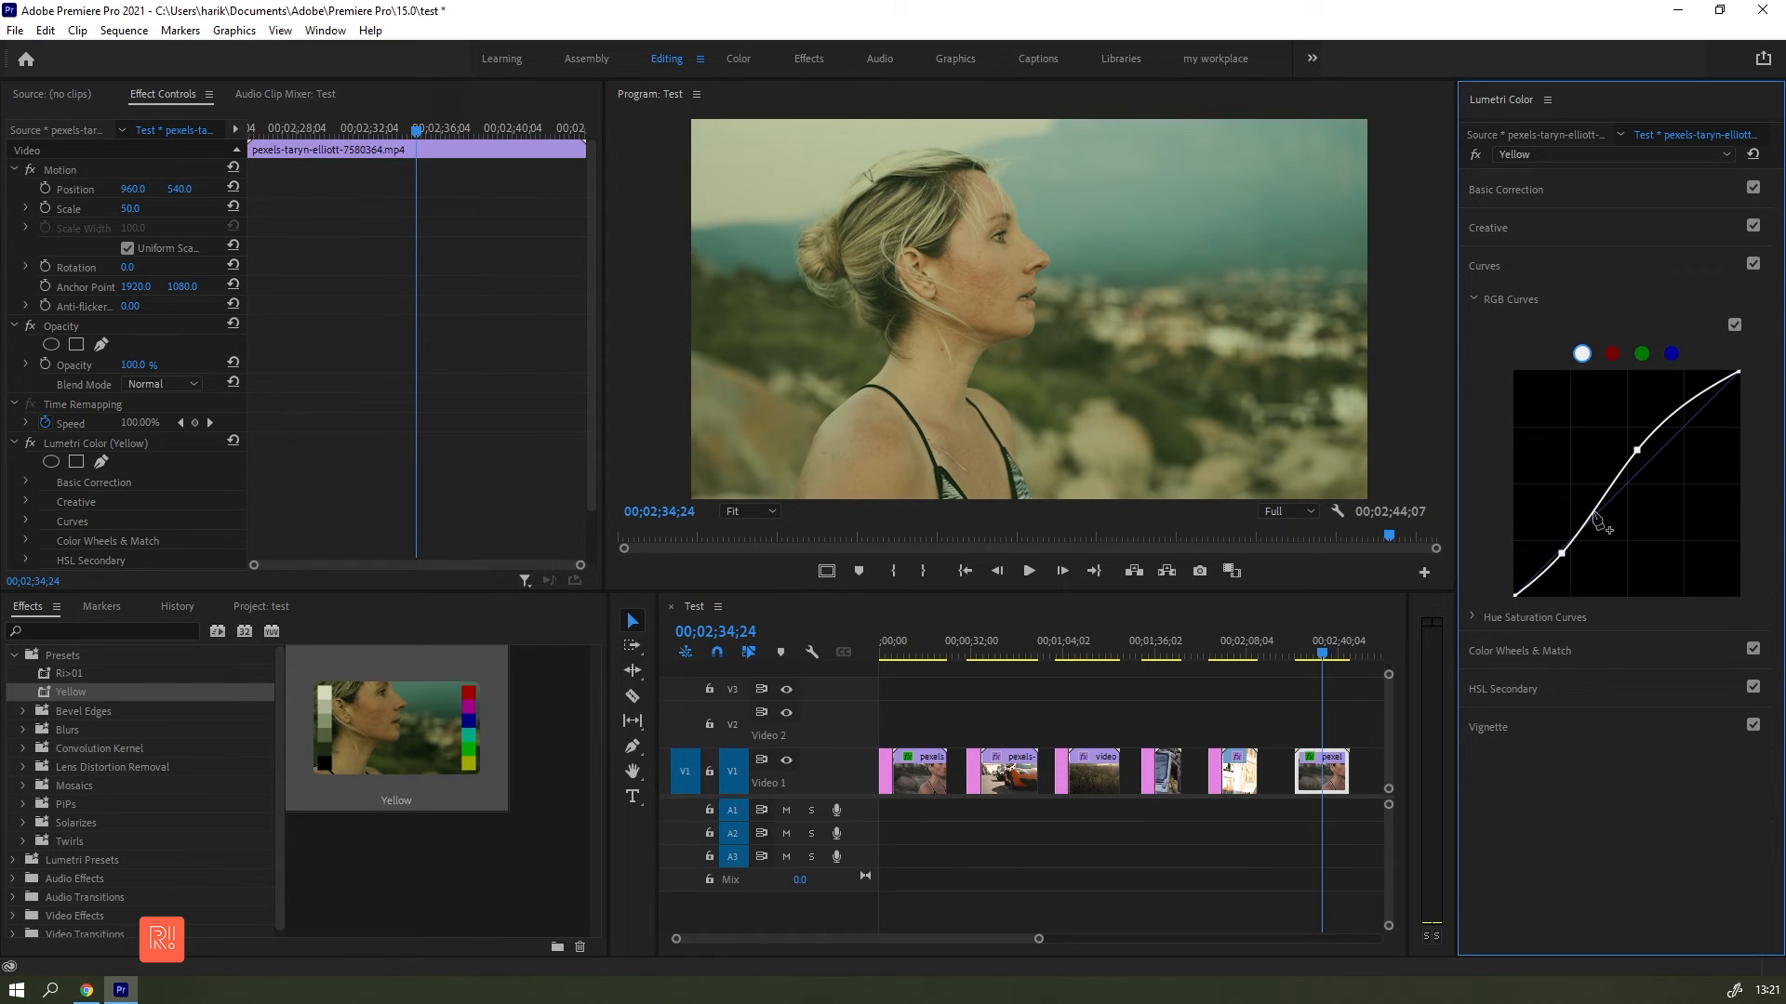
{"action": "left_click", "coordinate": [1560, 549]}
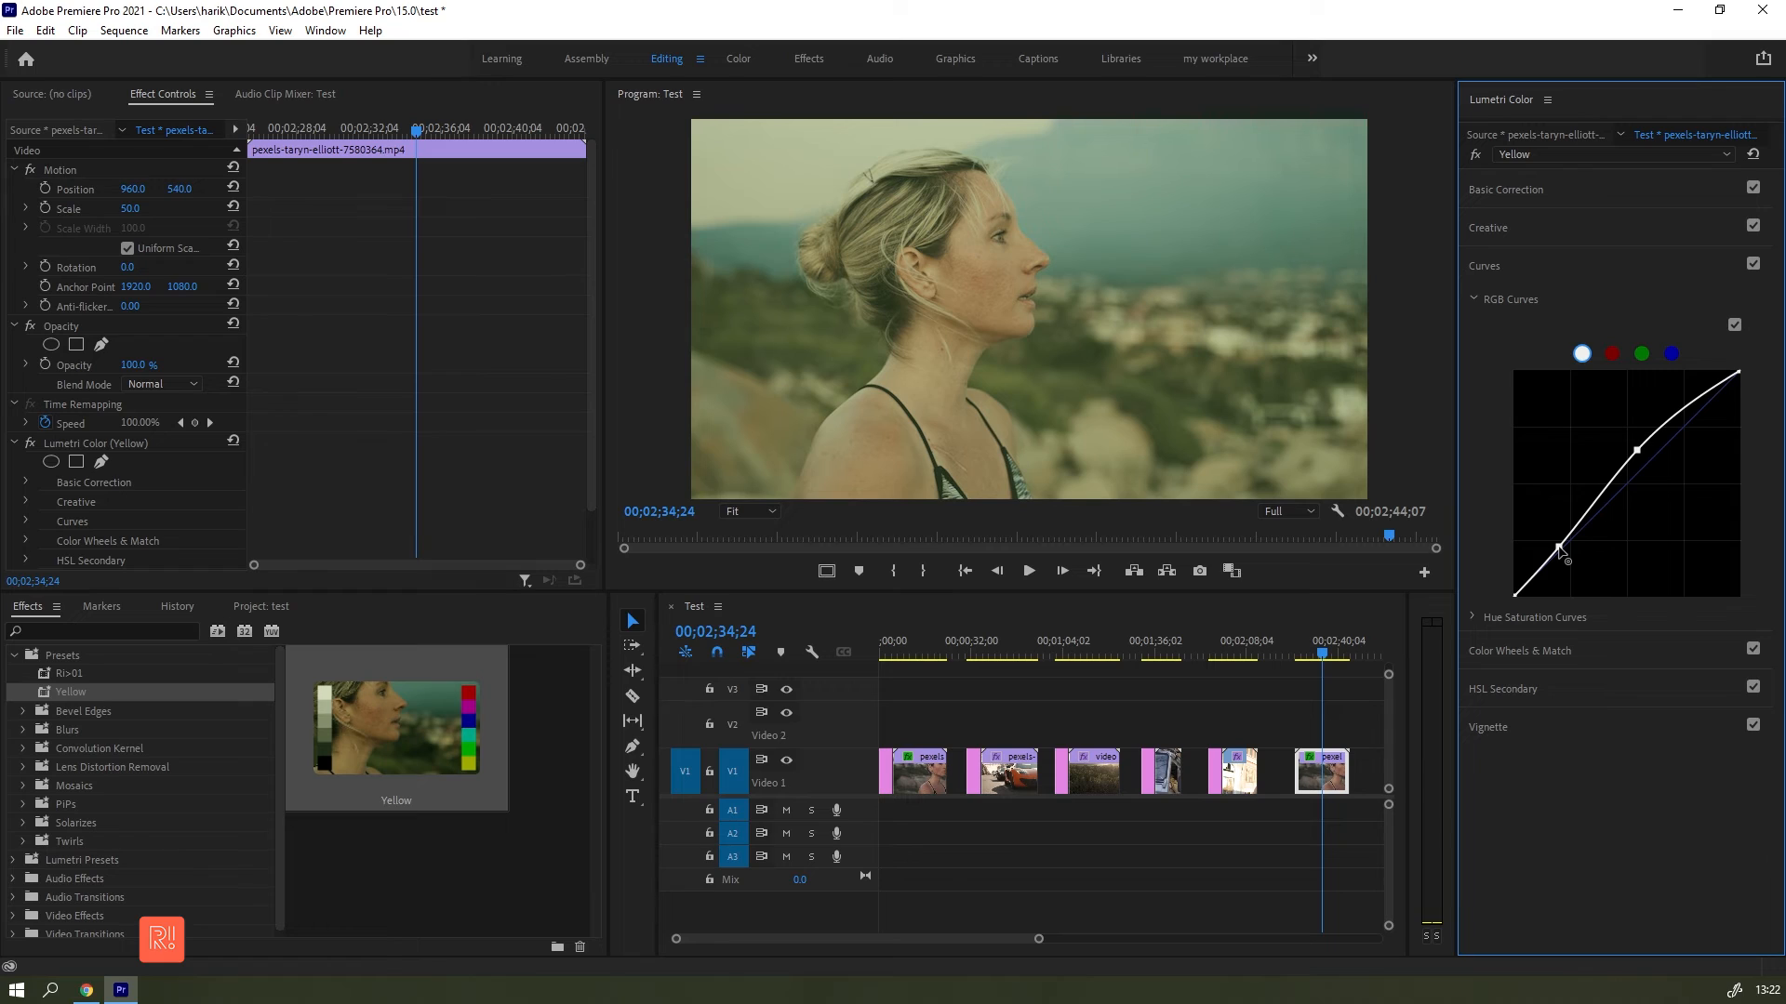
{"action": "left_click_drag", "start_coordinate": [1559, 549], "coordinate": [1568, 550]}
Step: Compare the woman's clip with its Lumetri grade off and on, and review the graded frame at 00;02;27;10
{"action": "left_click", "coordinate": [1470, 159]}
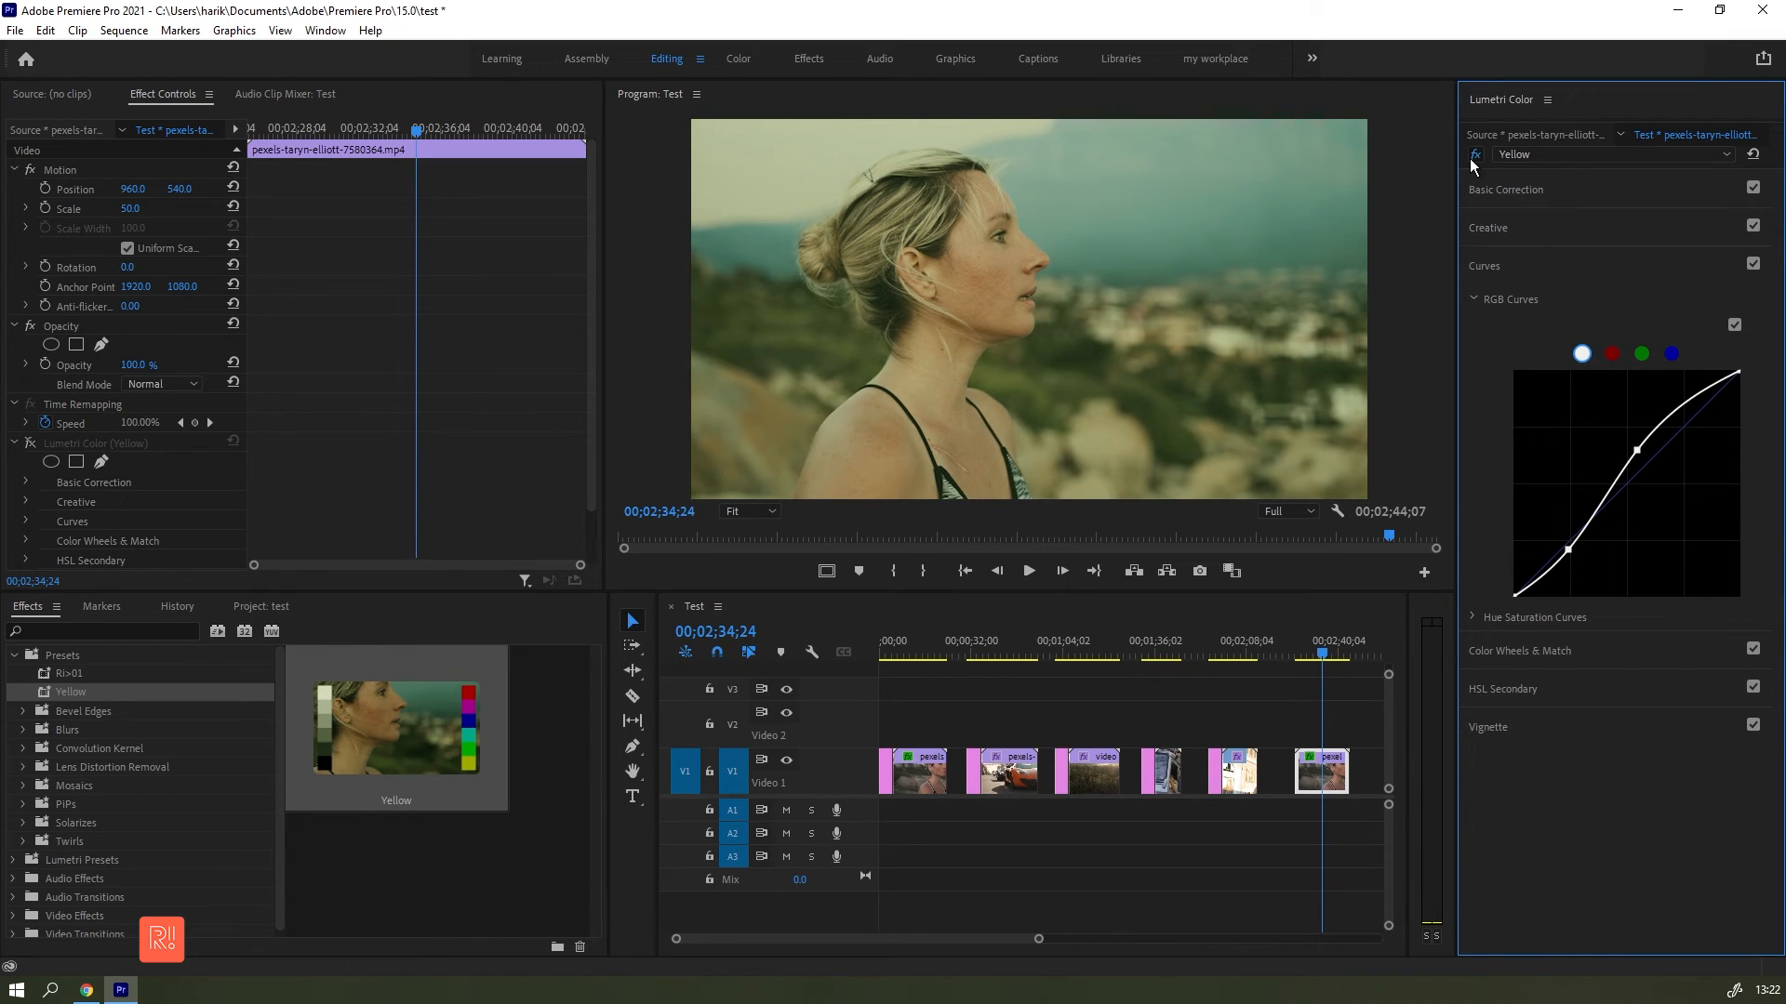
{"action": "left_click", "coordinate": [1470, 159]}
{"action": "left_click_drag", "start_coordinate": [1313, 648], "coordinate": [1305, 648]}
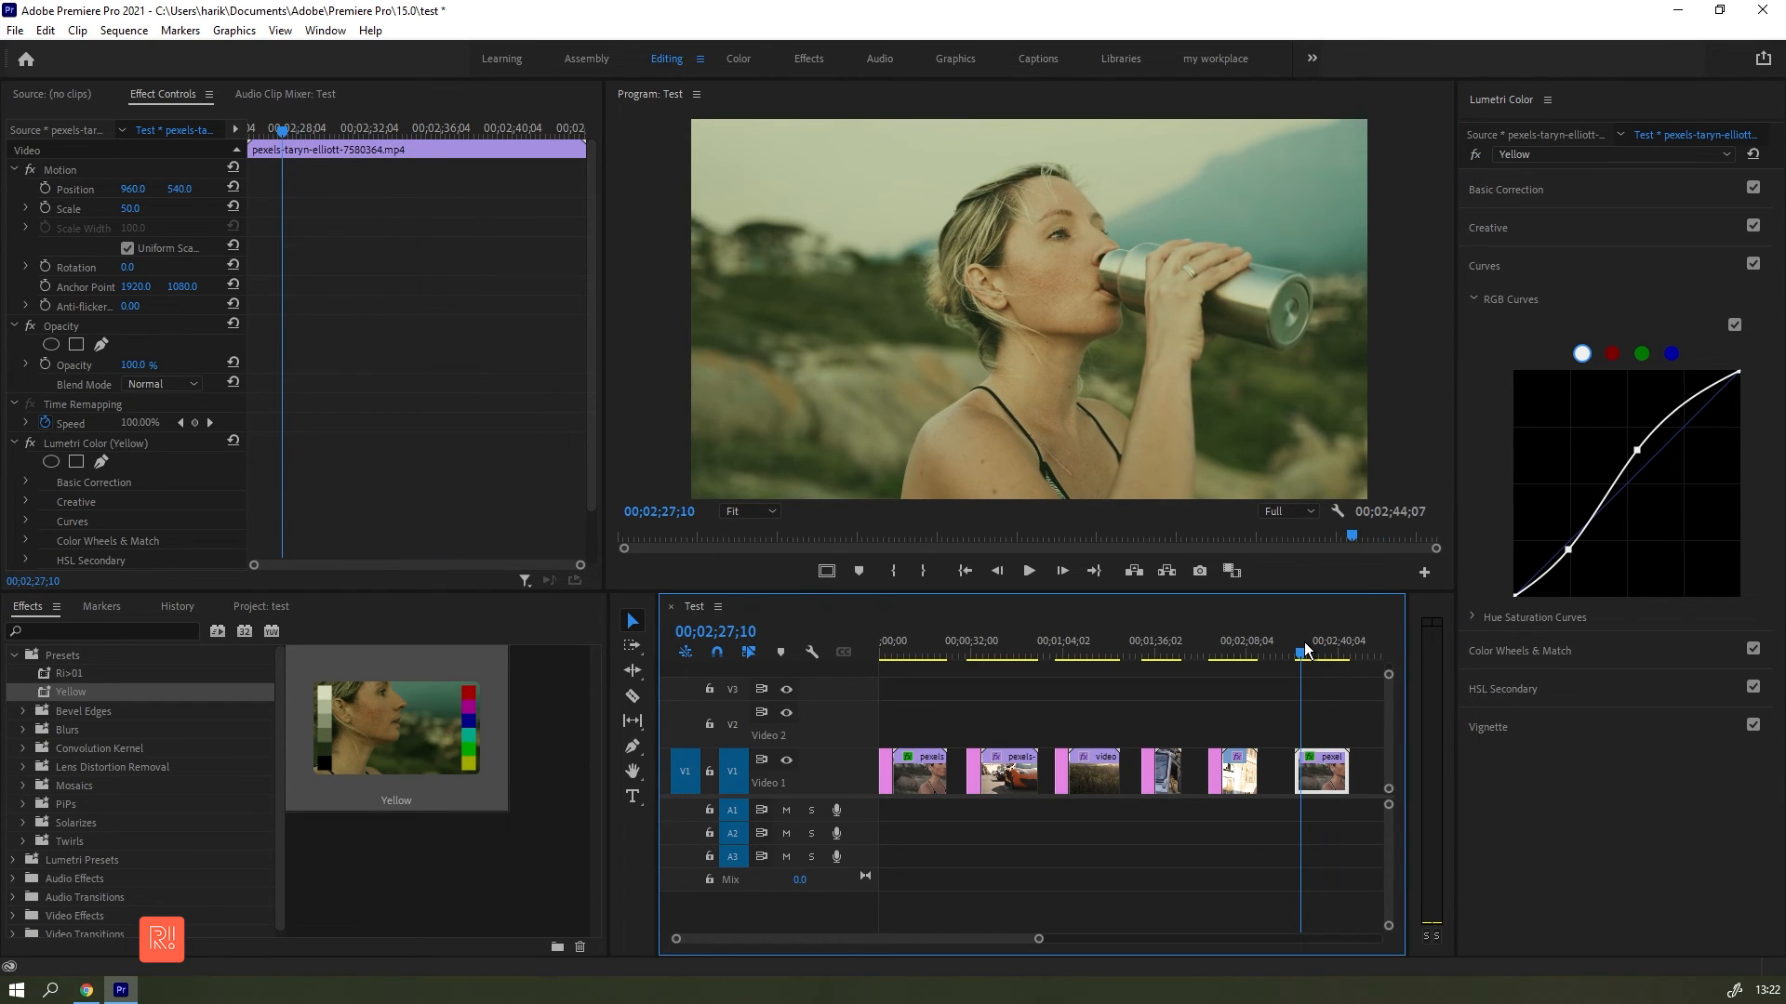